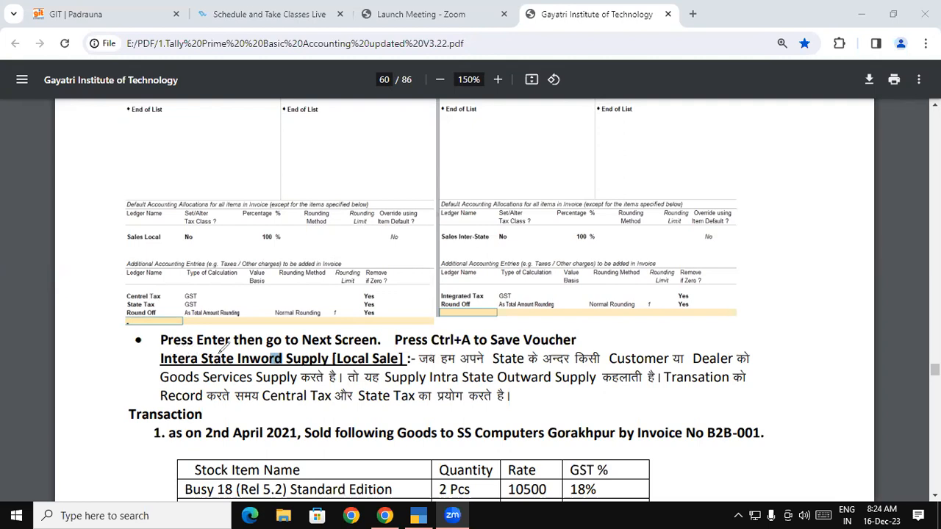
Mark the words "Inword", "Screen" and "कहलाती" around the Intera State supply paragraph on page 60.
left_click_drag(237, 360, 282, 360)
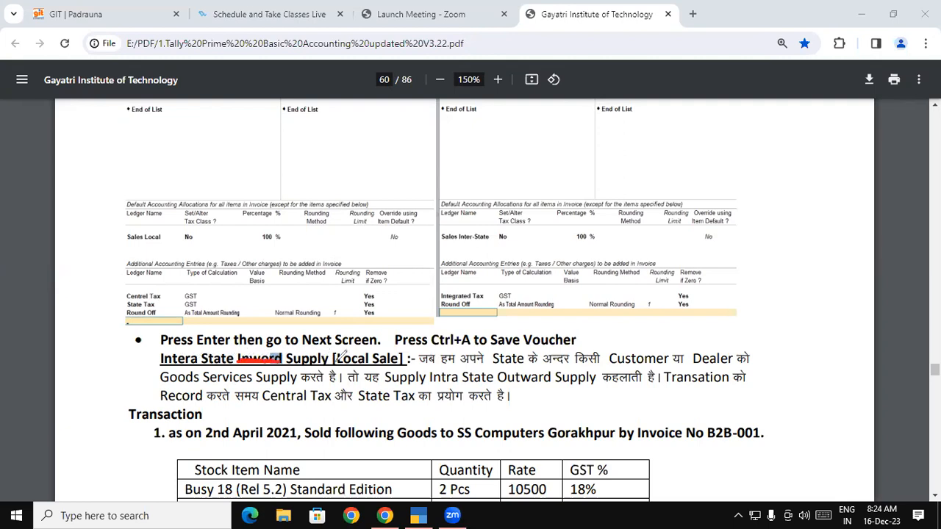
left_click_drag(345, 352, 387, 352)
left_click_drag(622, 384, 638, 381)
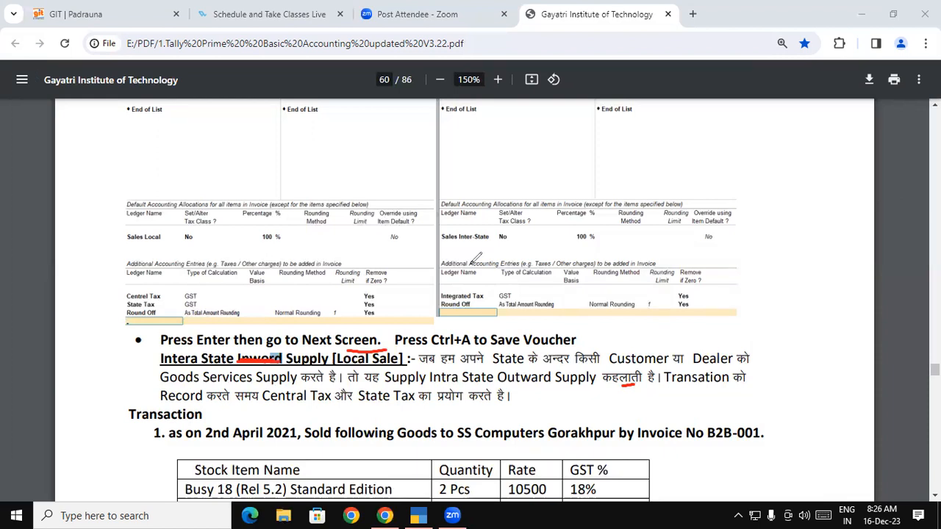
Review the 2nd April 2021 sale to SS Computers Gorakhpur under invoice B2B-001, including its stock item table.
left_click(485, 504)
scroll(559, 221, "down", 3)
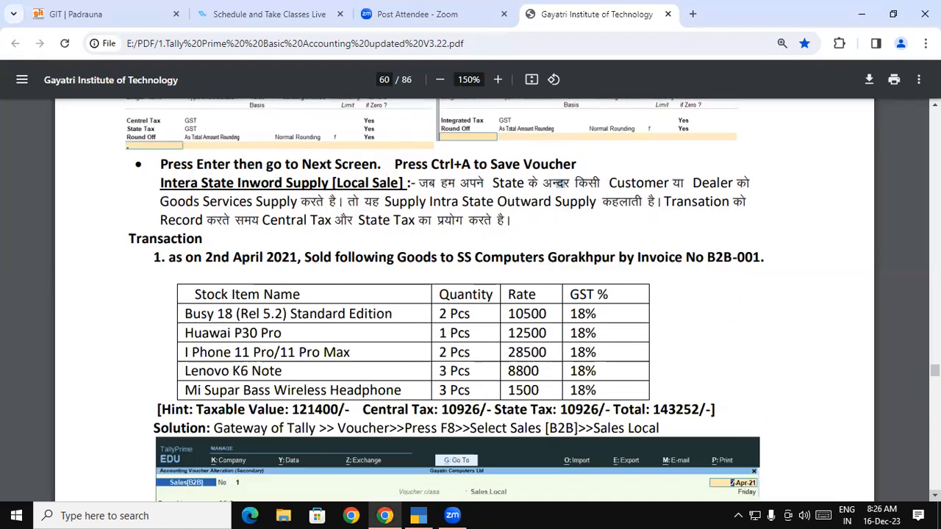
scroll(558, 182, "down", 1)
left_click_drag(178, 286, 640, 373)
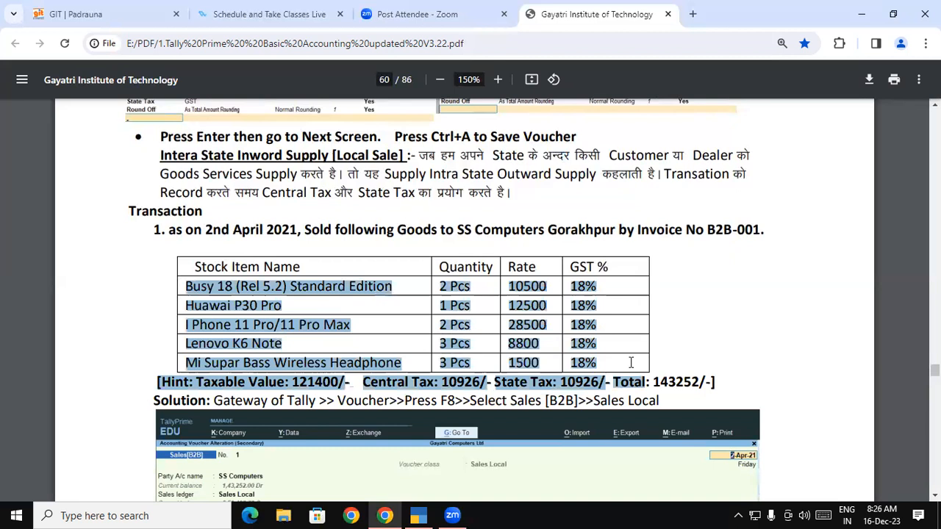
left_click(482, 238)
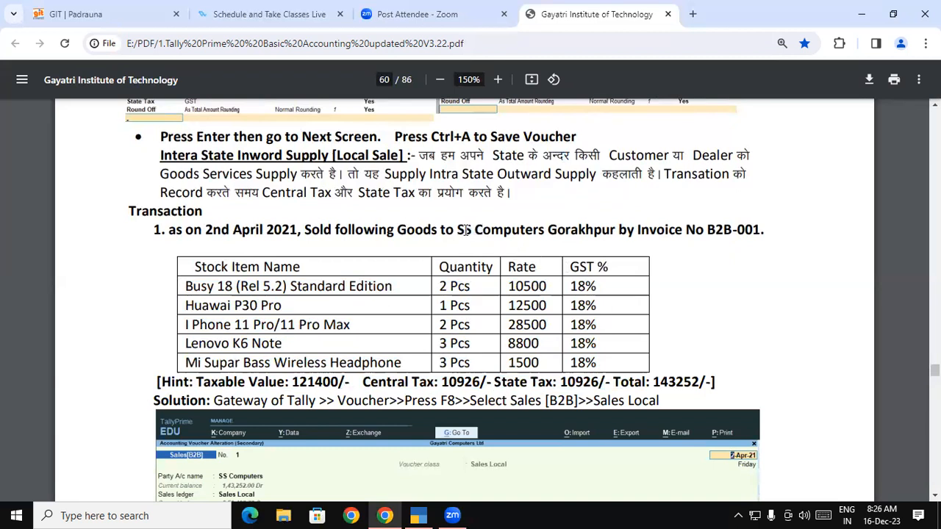
left_click_drag(458, 230, 538, 223)
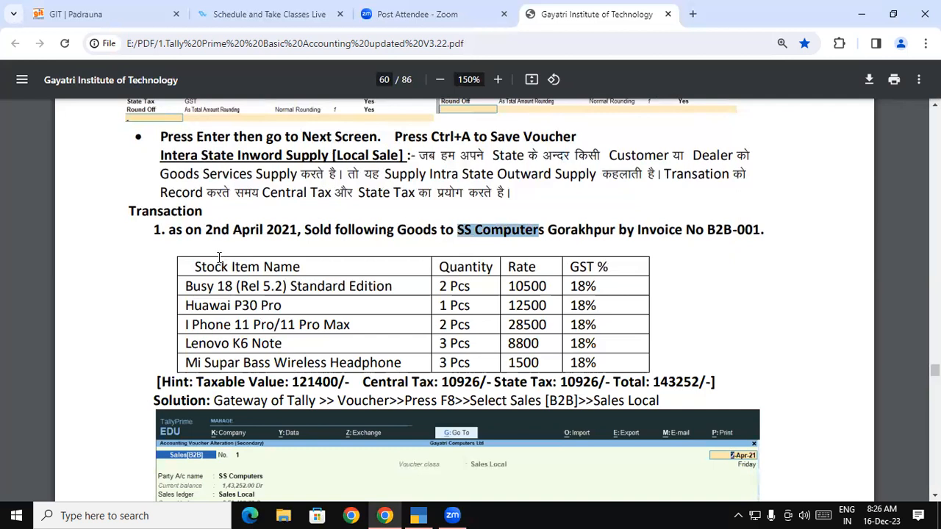
left_click_drag(707, 230, 762, 229)
left_click(763, 229)
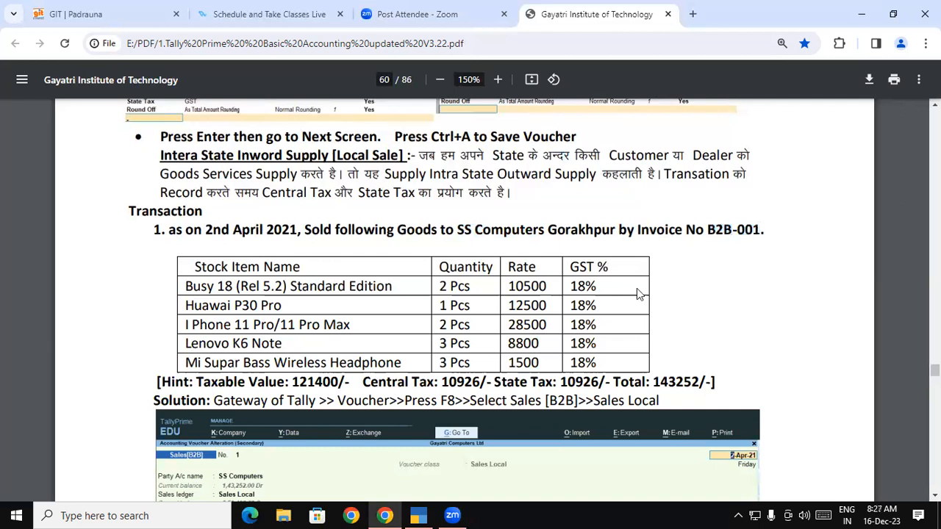
Switch to TallyPrime and start a new sales voucher of type Sales B2B with the voucher class Sales Local.
left_click(427, 513)
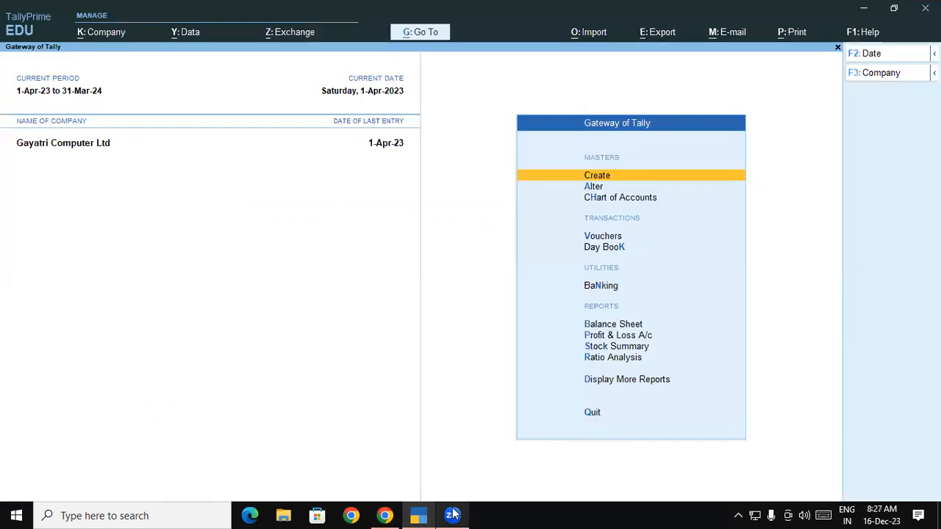
left_click(597, 237)
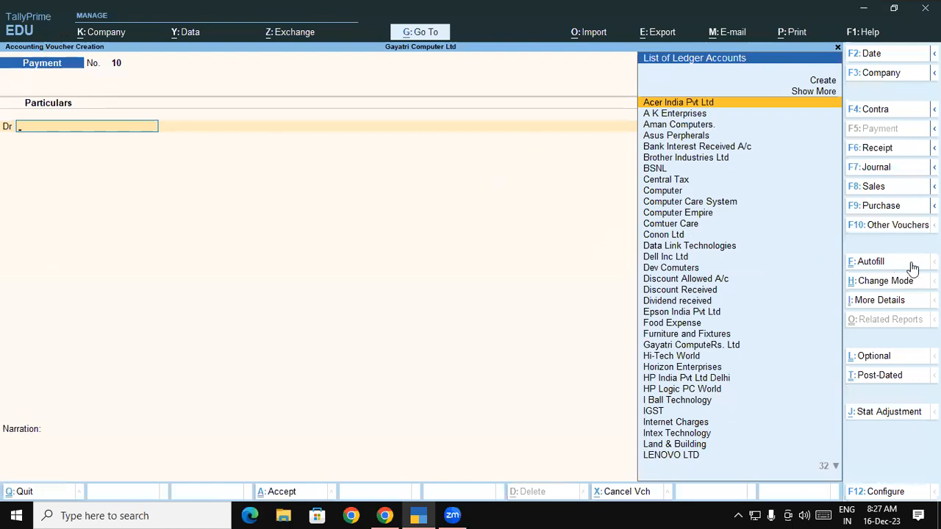
left_click(877, 186)
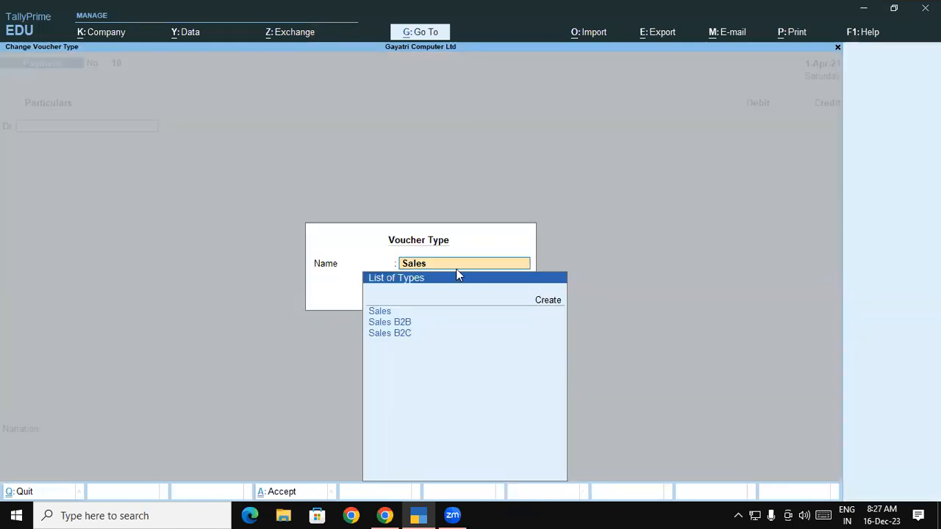
key("Down")
key("Down")
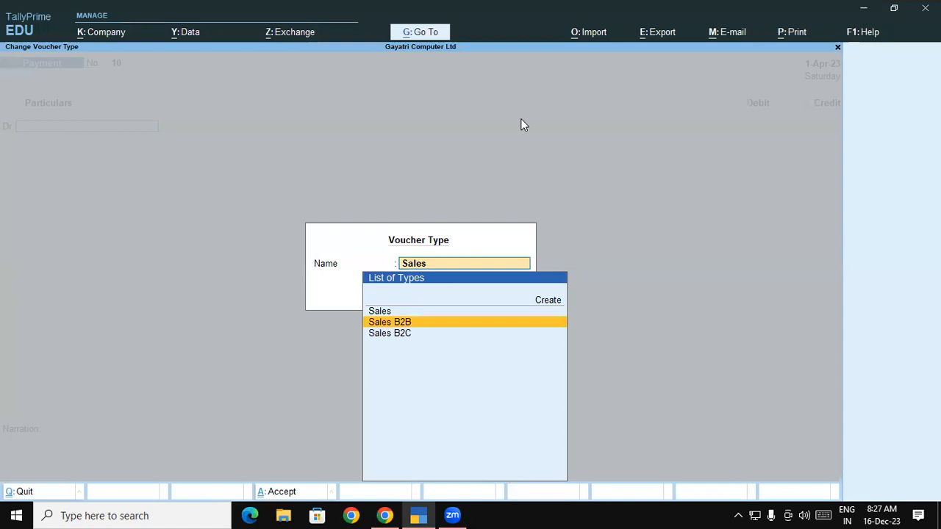
key("Return")
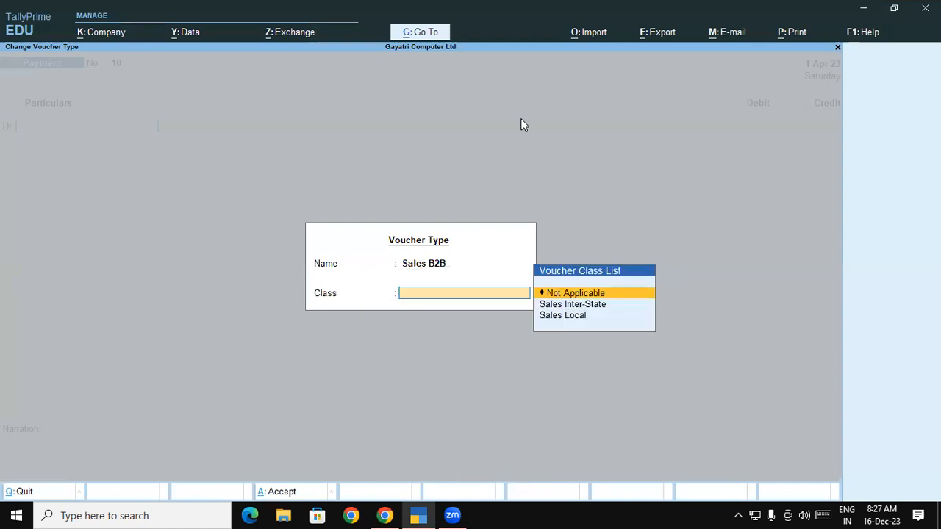
key("Down")
key("Down")
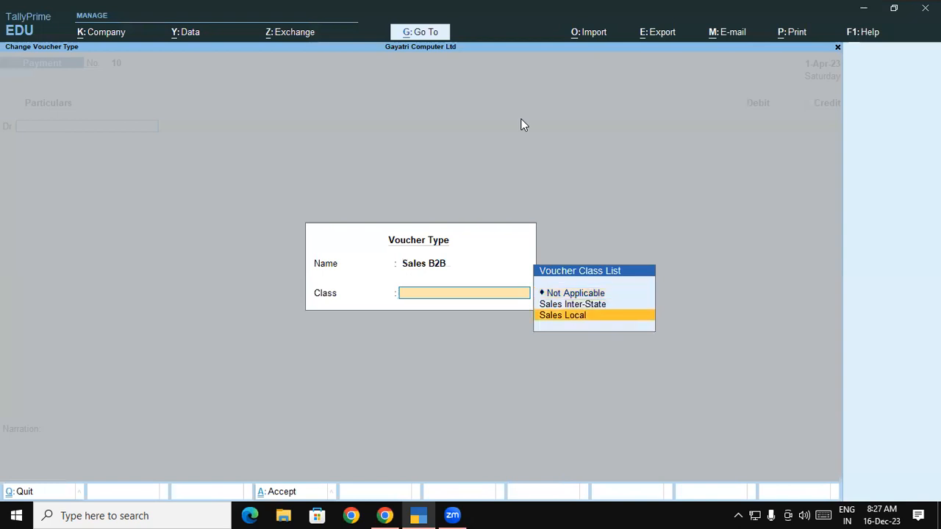
key("Return")
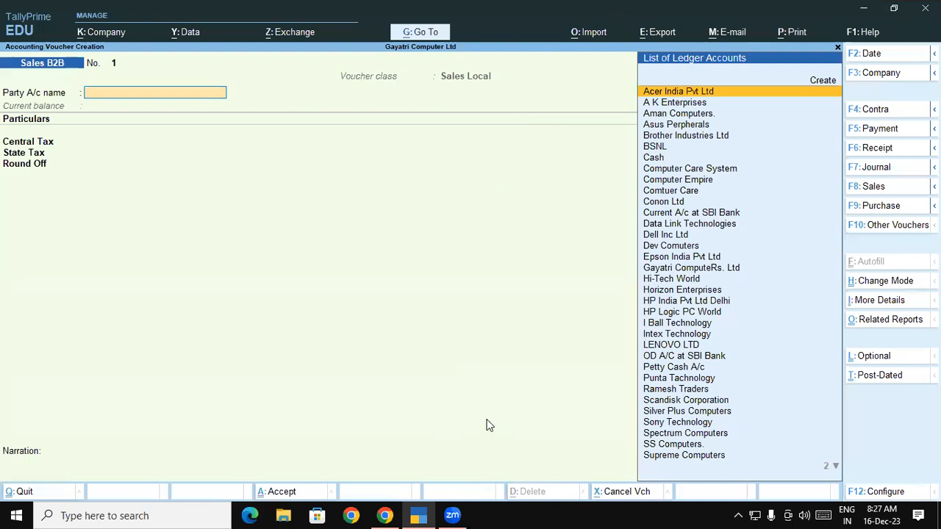
Check the worked Sales B2B voucher solution in the PDF, and return to the open voucher in TallyPrime.
key("alt+Tab")
scroll(326, 332, "down", 5)
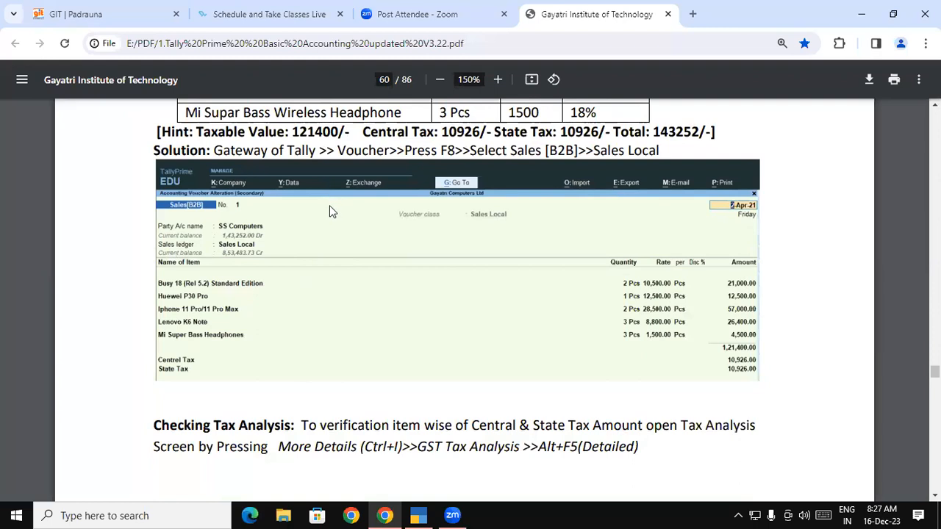
left_click(425, 515)
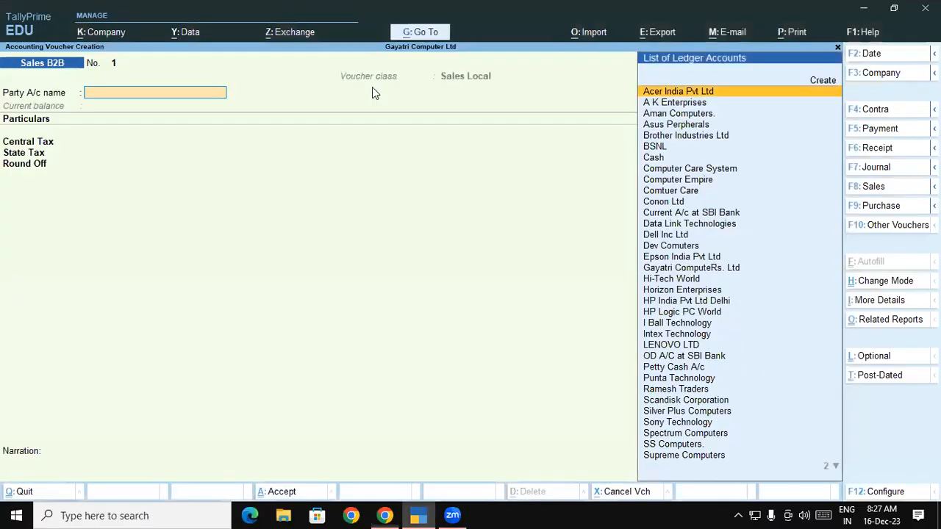
Try the Sales Inter-State voucher class on the Sales B2B voucher, and switch it back to Sales Local.
left_click(460, 79)
key("Up")
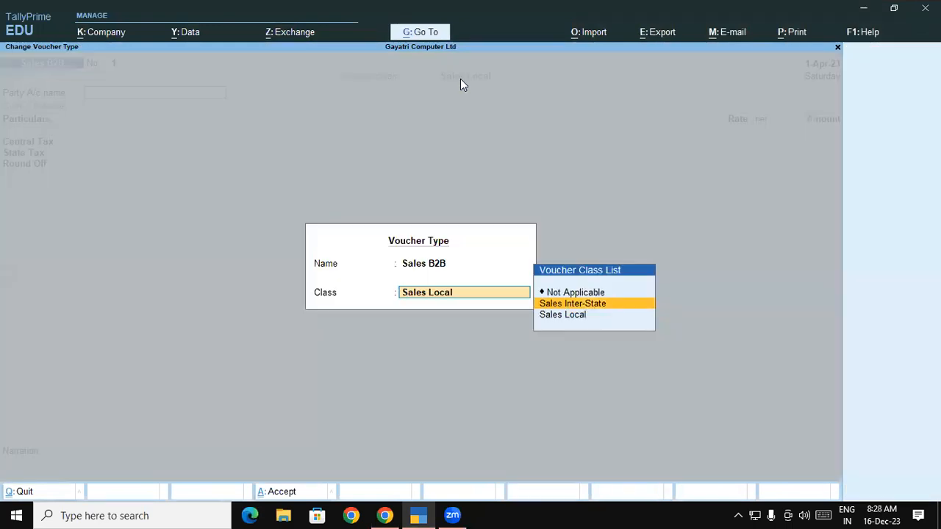
key("Return")
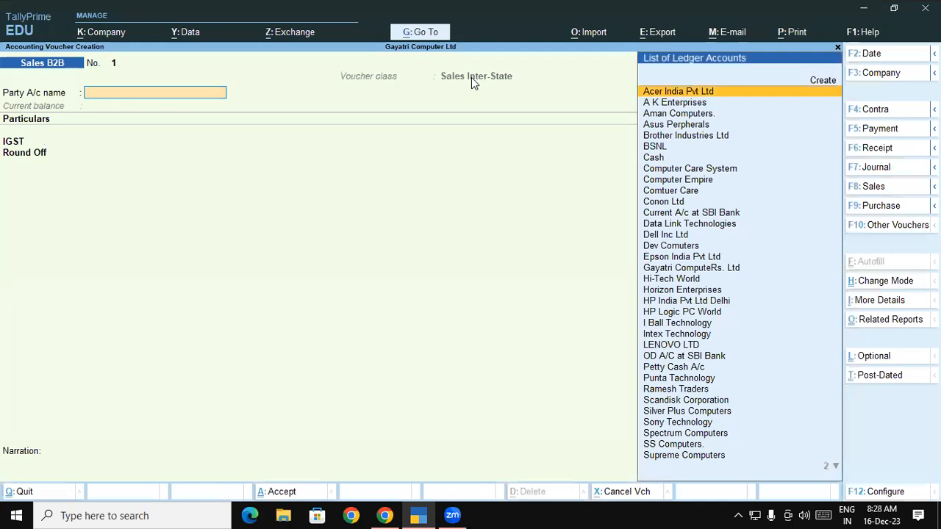
left_click(471, 77)
key("Down")
key("Return")
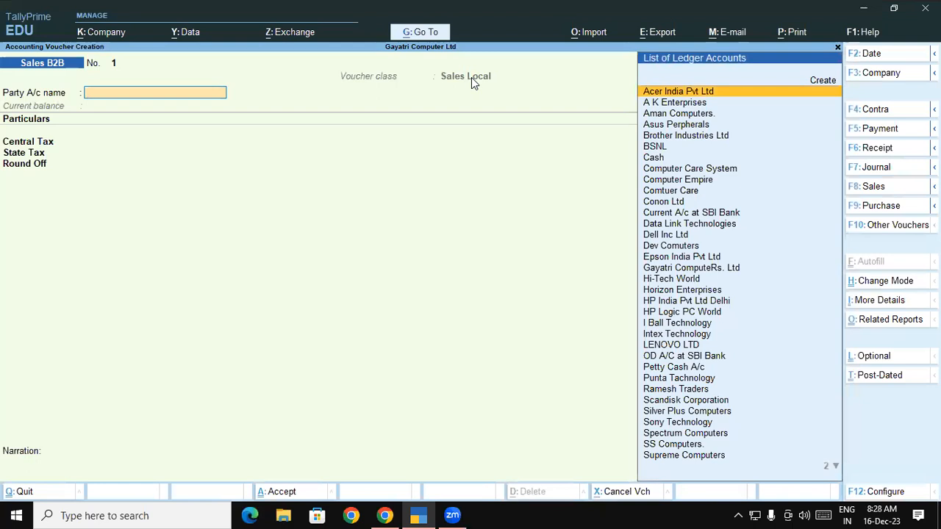
Set the party account to SS Computers., leaving dispatch details blank and accepting its party details with Uttar Pradesh as place of supply.
type("ss")
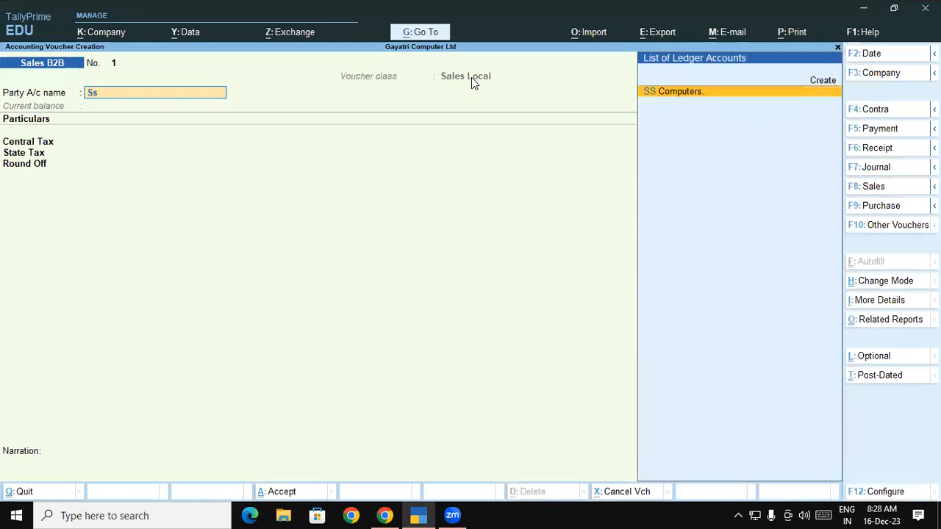
key("Return")
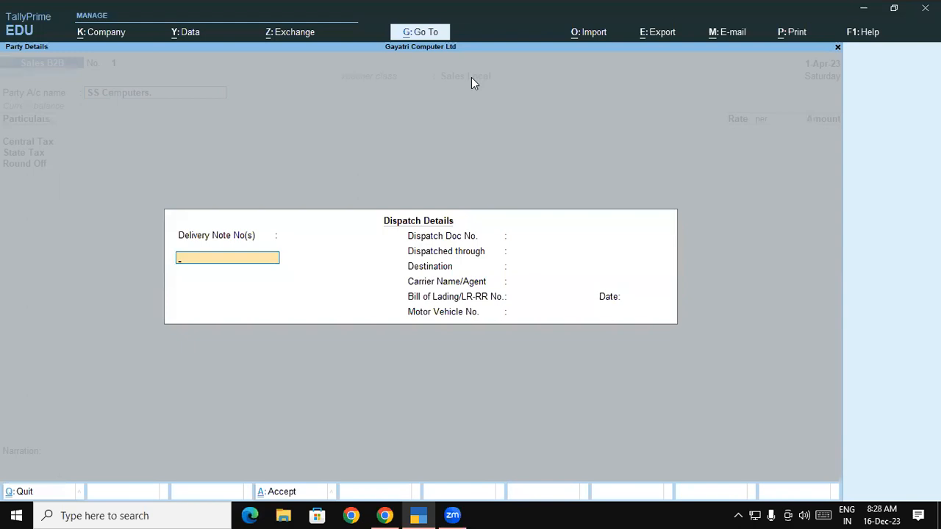
key("Return")
key("Return")
key("Return")
key("Return")
key("Return")
key("Return")
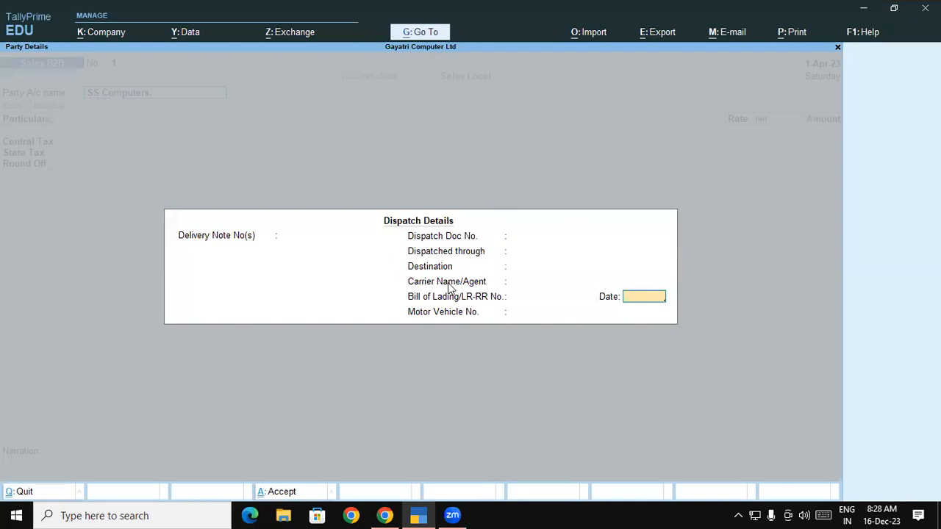
key("Return")
key("Return")
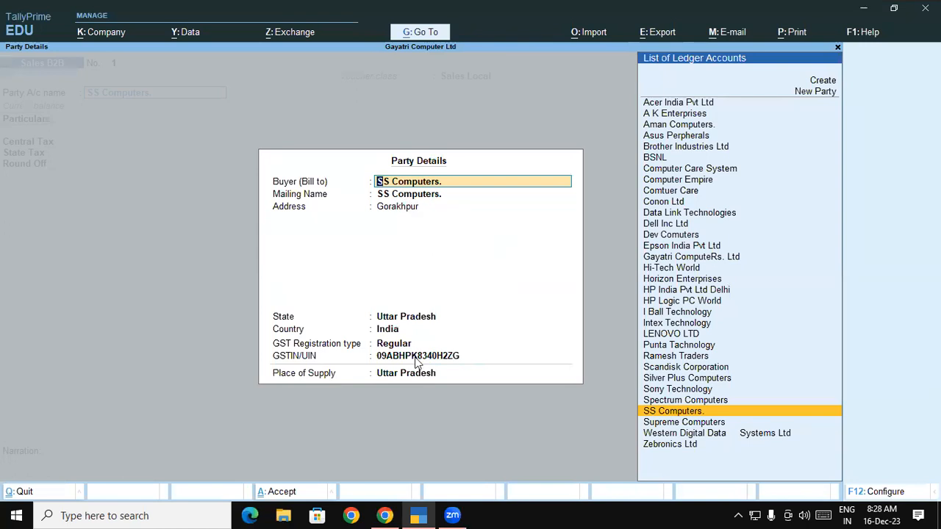
key("Return")
key("Return")
key("Return")
key("Return")
key("Return")
key("Return")
key("Return")
key("Return")
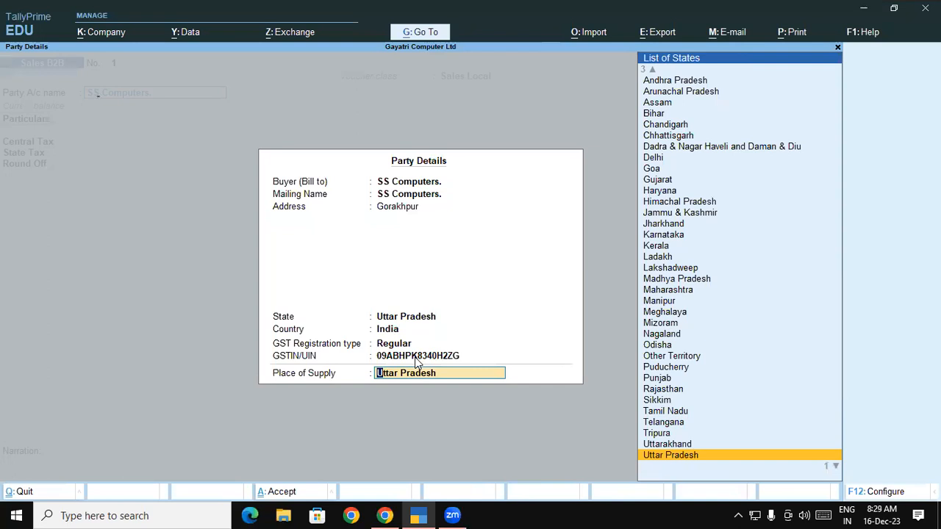
key("Return")
key("Return")
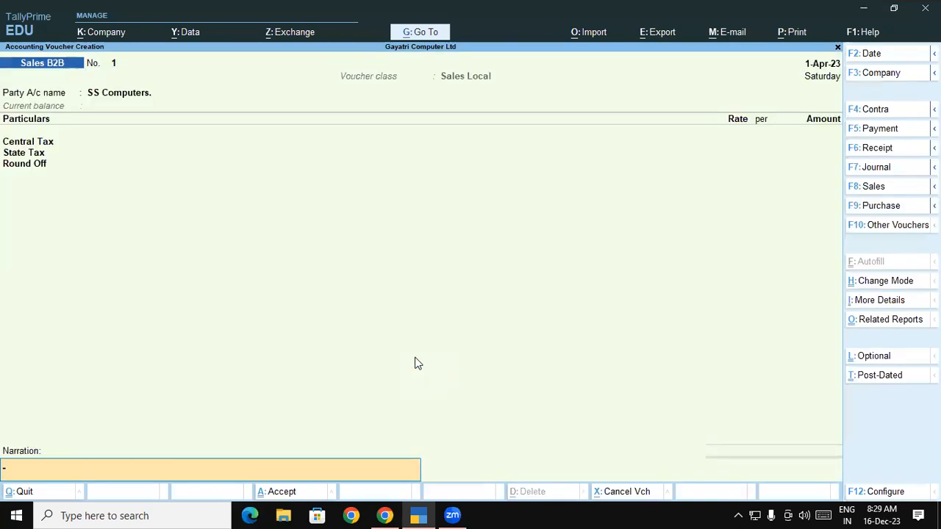
Try to accept the voucher without any entries, and return to its party account name.
key("Return")
key("Escape")
key("BackSpace")
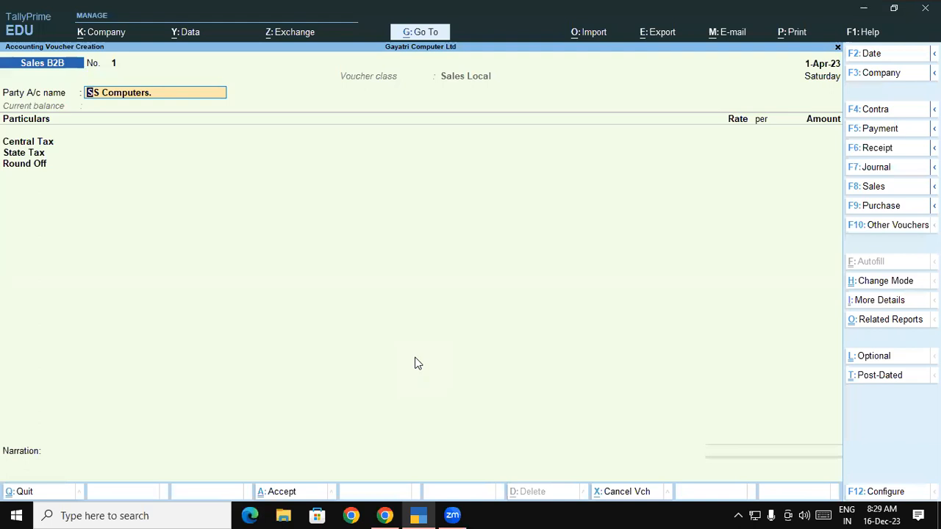
key("ctrl")
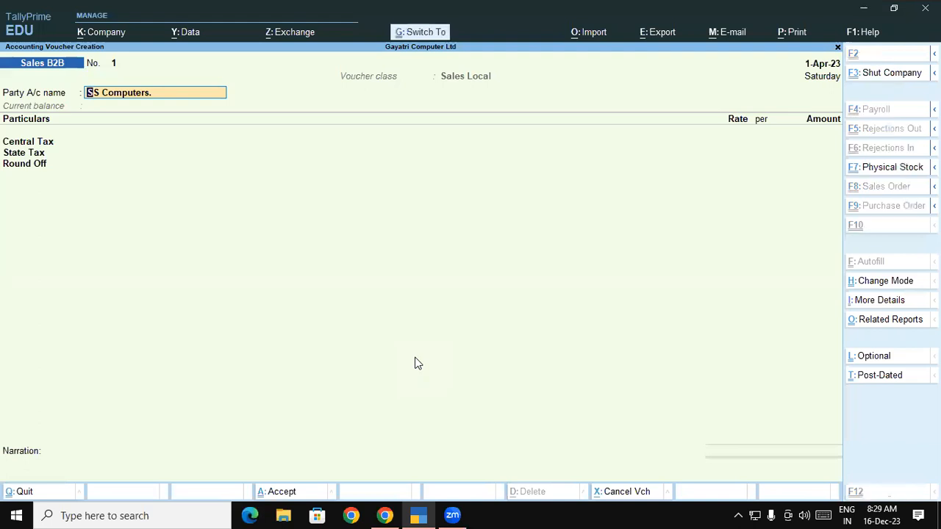
key("ctrl+a")
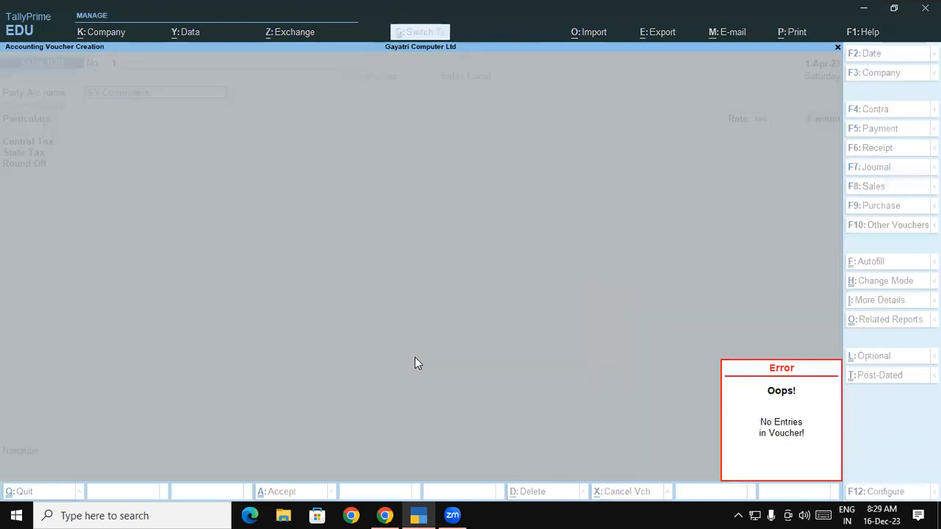
key("Escape")
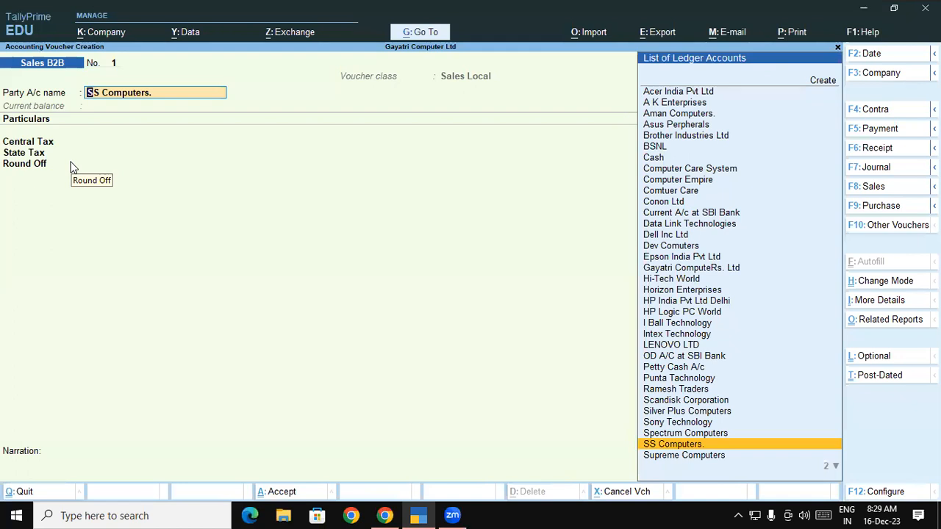
Change the voucher mode to Item Invoice and go through the dispatch and party details to the first item line.
left_click(873, 282)
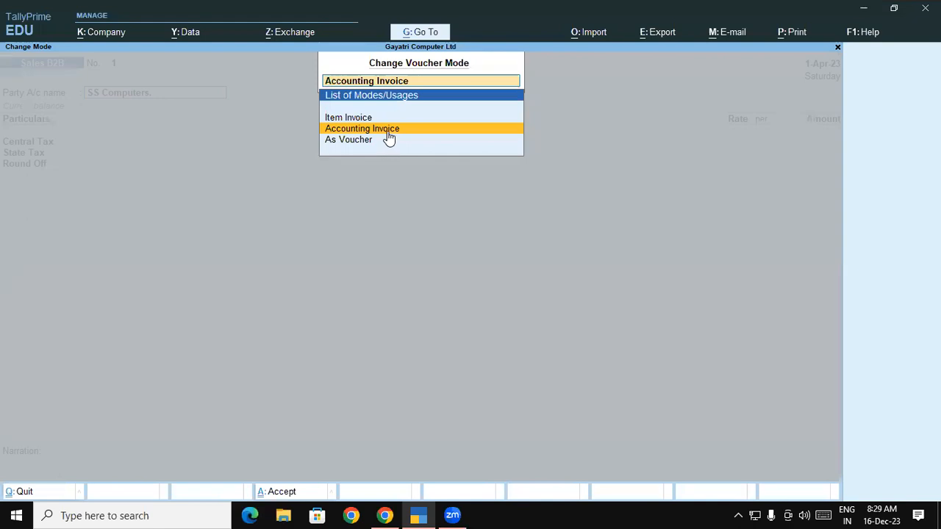
left_click(354, 119)
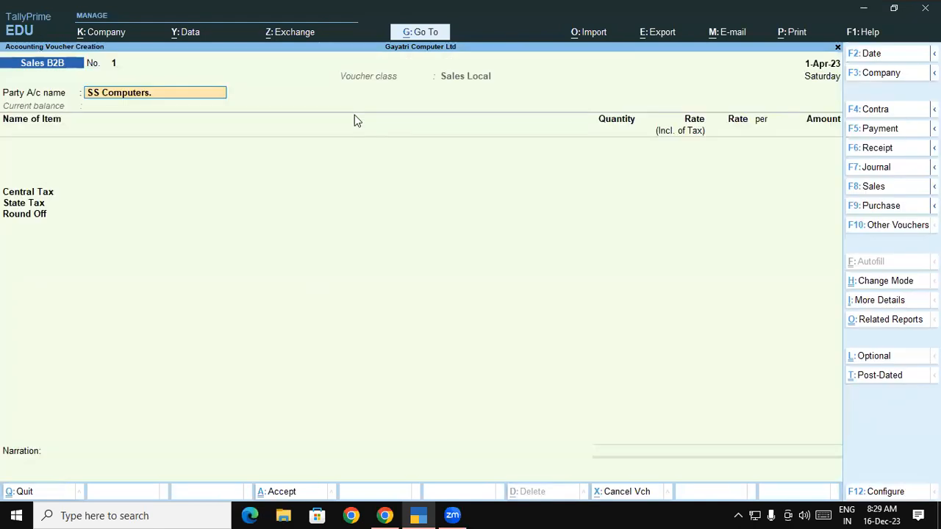
key("Return")
key("Return")
key("Return")
key("Return")
key("Return")
key("Return")
key("Return")
key("Return")
key("Return")
key("Return")
key("Return")
key("Return")
key("Return")
key("Return")
key("Return")
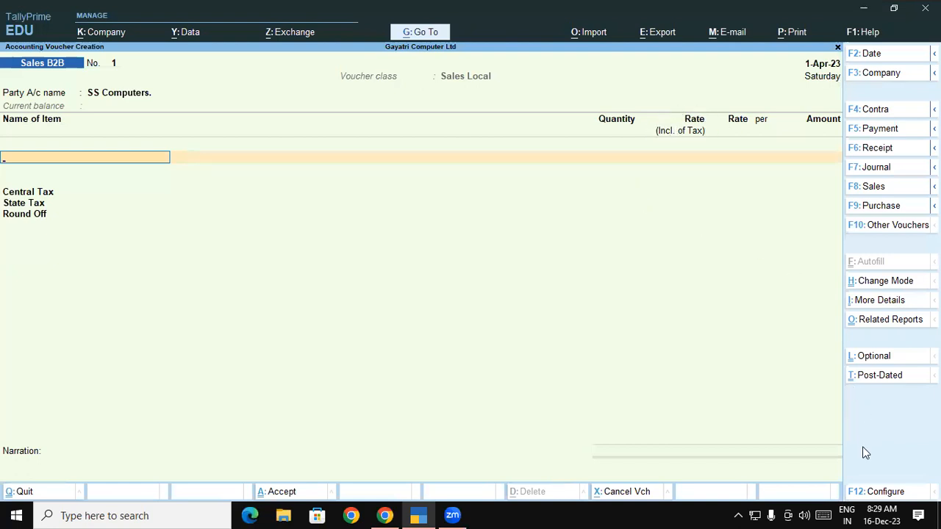
Set "Provide Rate Inclusive of Tax for Stock Items" to No in the voucher configuration and save it.
left_click(874, 491)
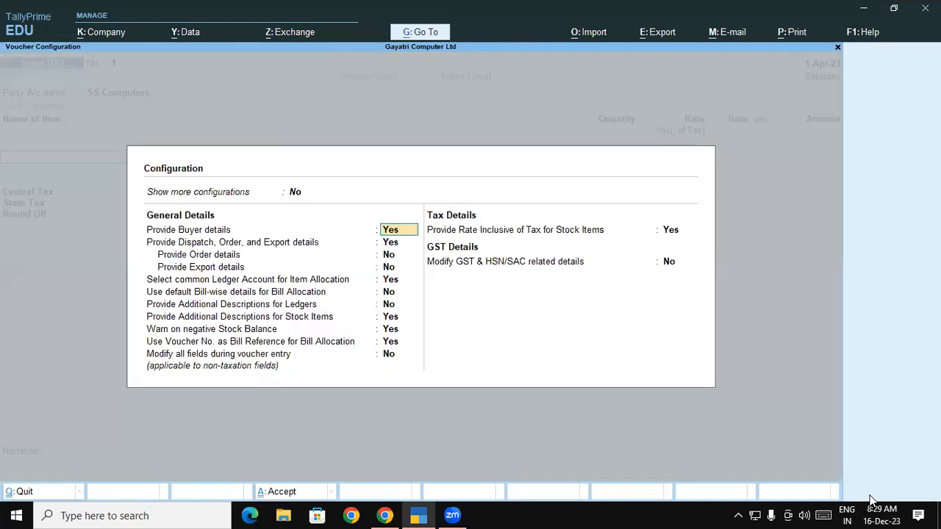
left_click(468, 234)
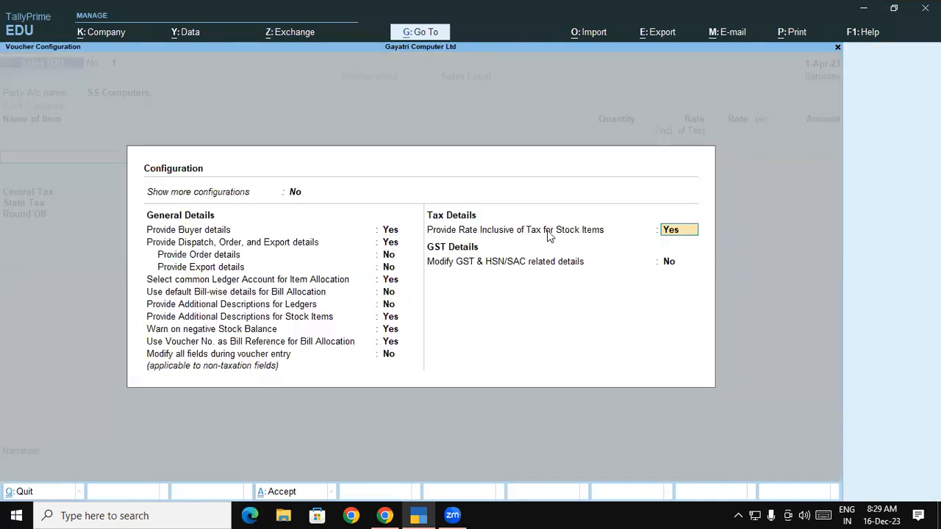
type("n")
key("ctrl")
key("ctrl+a")
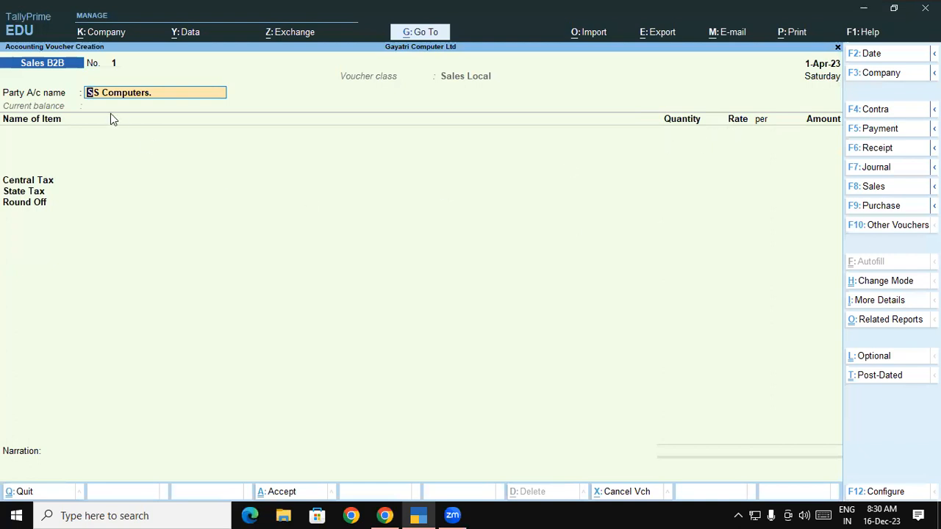
Accept the SS Computers. party account and its party details, and go to the voucher's first item line.
key("Return")
key("Return")
key("Return")
key("Return")
key("Return")
key("Return")
key("Return")
key("Return")
key("Return")
key("Return")
key("Return")
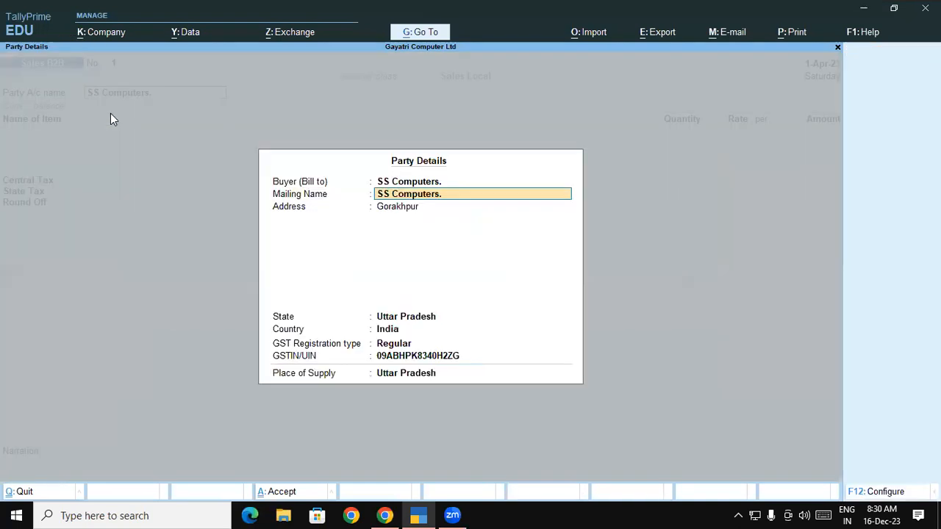
key("Return")
key("Return")
key("Return")
key("Return")
key("Return")
key("Return")
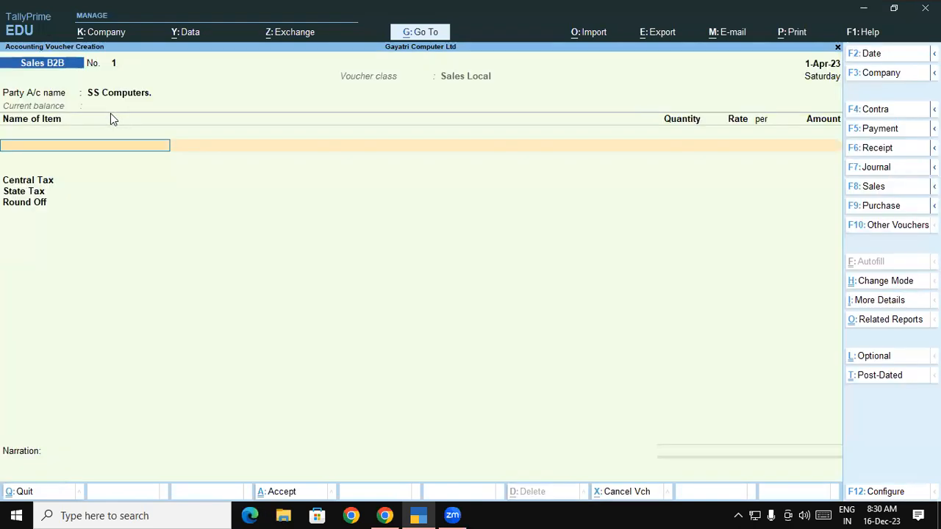
Check the exercise PDF in Chrome and enter Busy 18 (Rel 5.2) Standard Edition as the first item in TallyPrime, leaving its description blank.
key("alt+Tab")
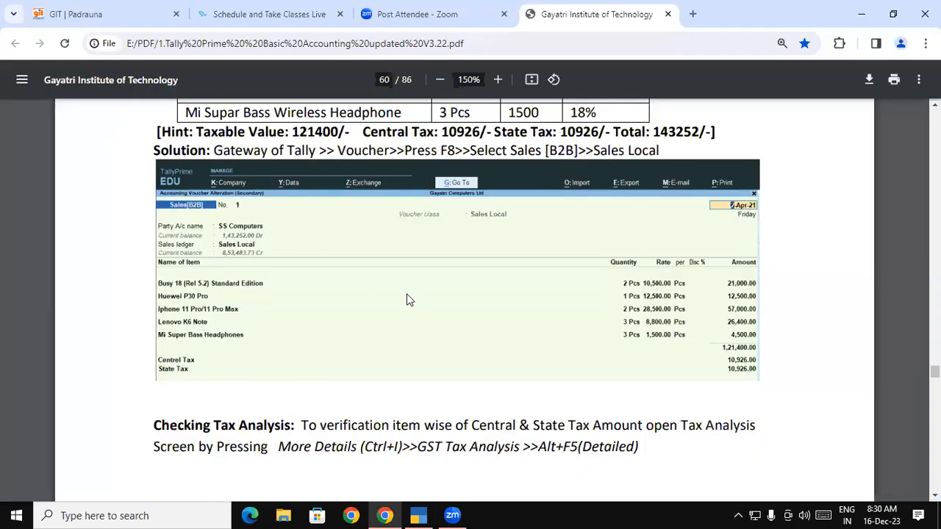
scroll(441, 288, "up", 1)
scroll(895, 130, "up", 3)
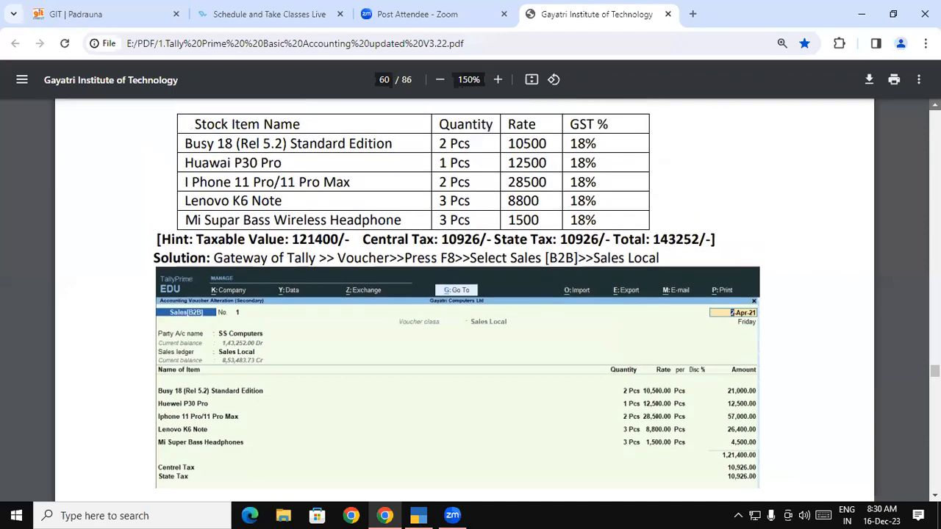
key("alt+Tab")
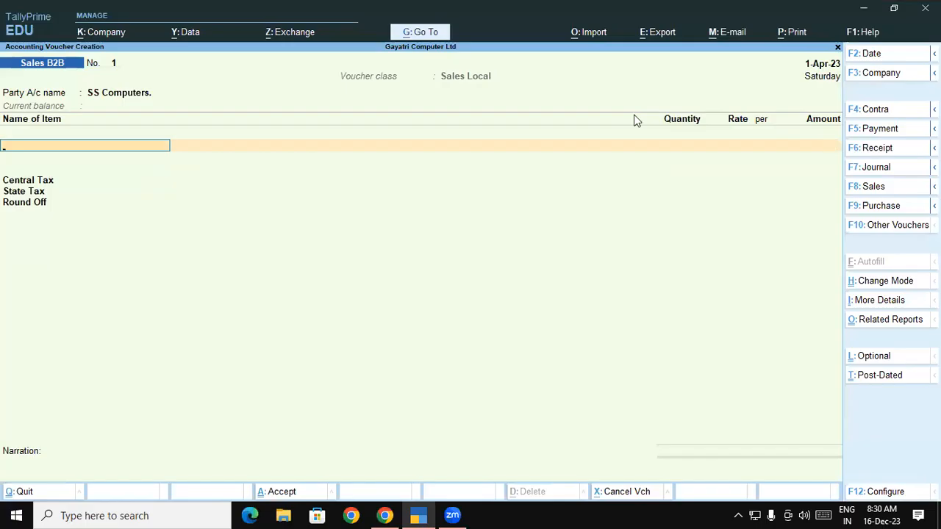
type("Bu")
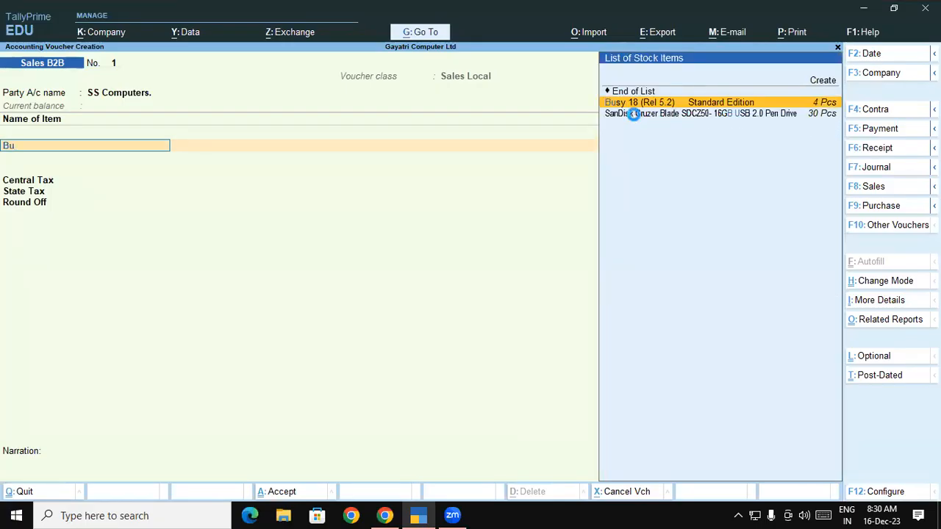
key("Return")
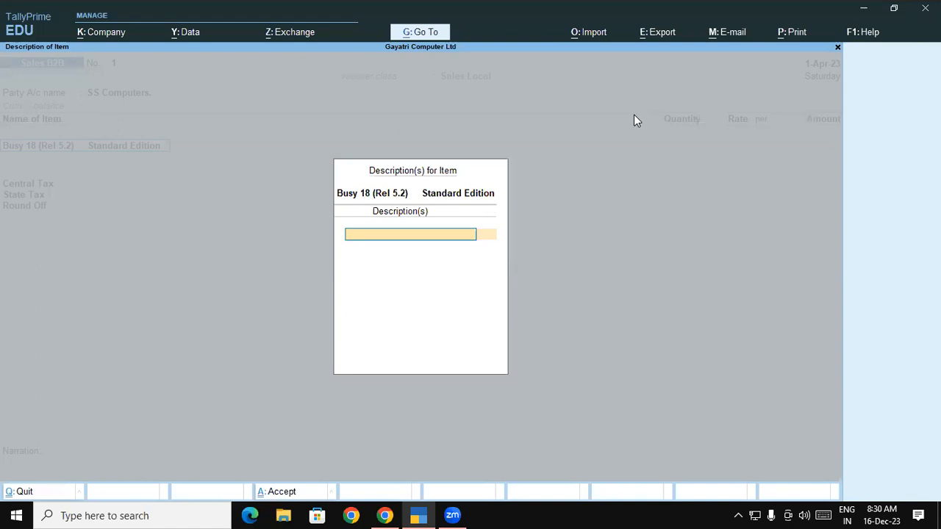
key("Return")
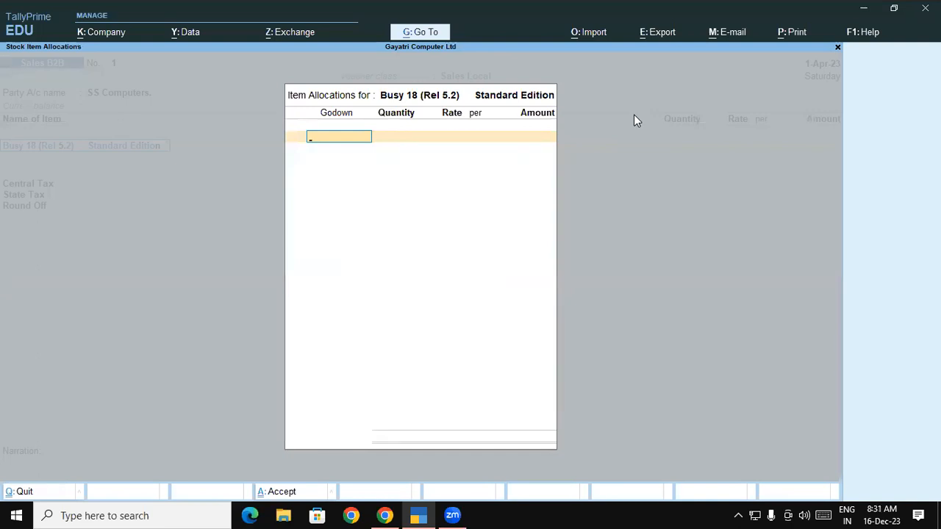
Try to allocate 4 Pcs of Busy 18 from the Warehouse godown.
key("Return")
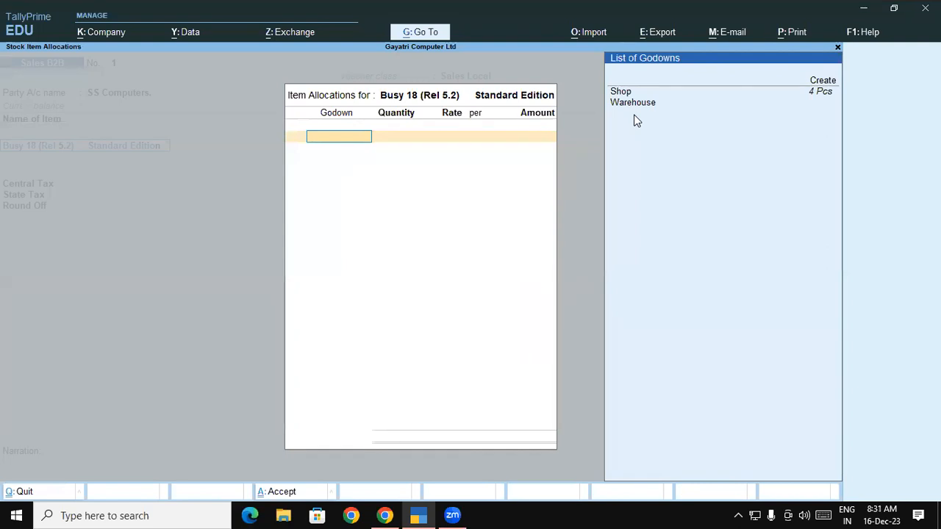
key("Down")
key("Down")
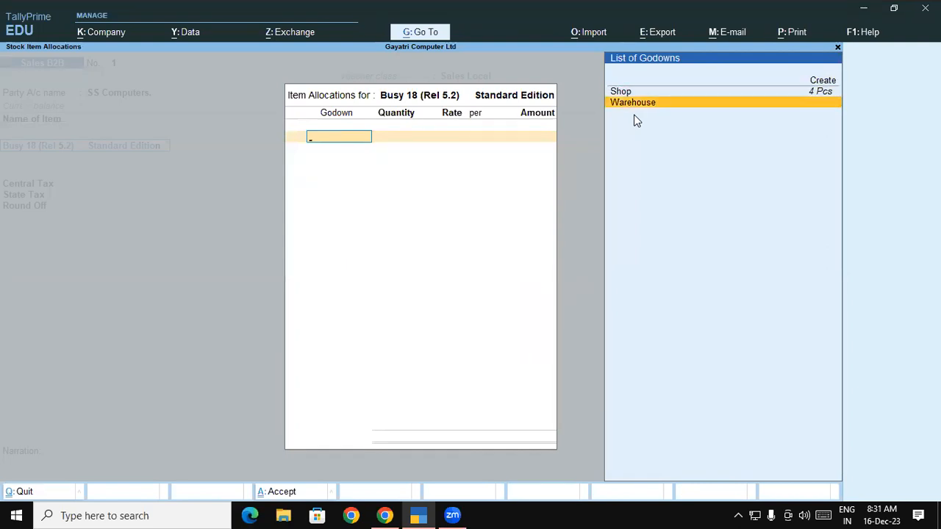
key("Return")
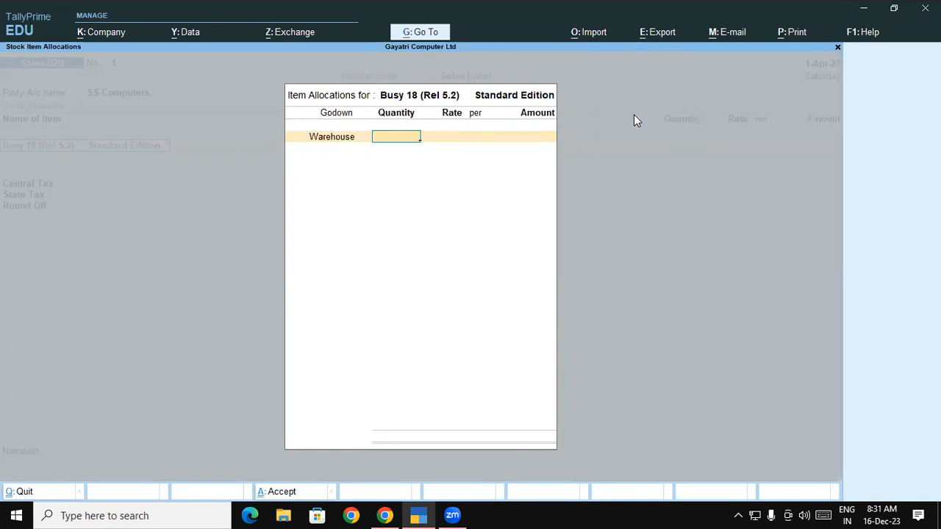
type("4")
key("Return")
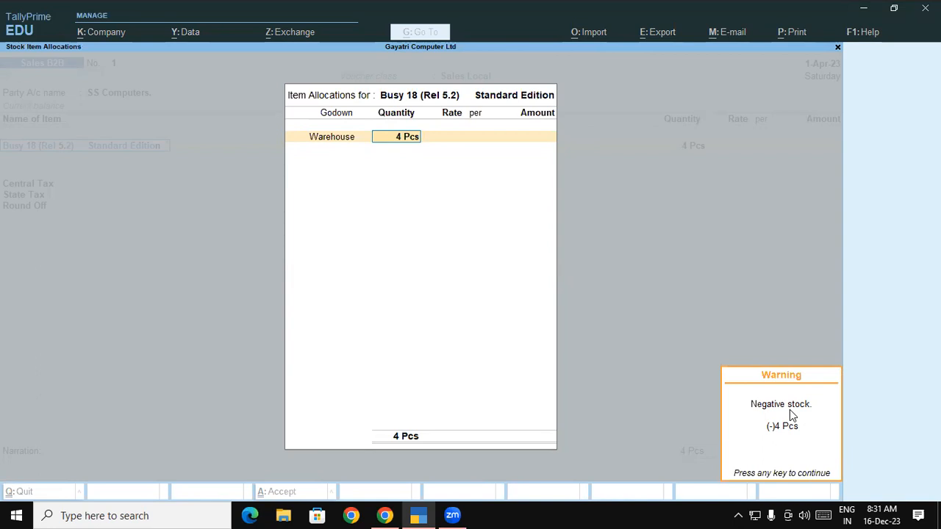
key("Return")
Change the godown for Busy 18 to Shop, check the rate in the exercise PDF and set it to 10,500 per Pcs.
key("shift+Tab")
key("shift+Tab")
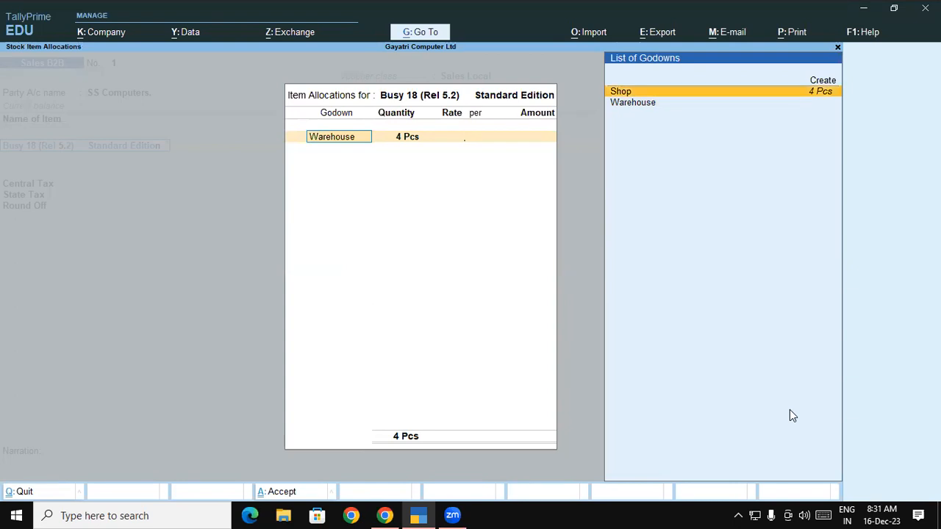
key("Return")
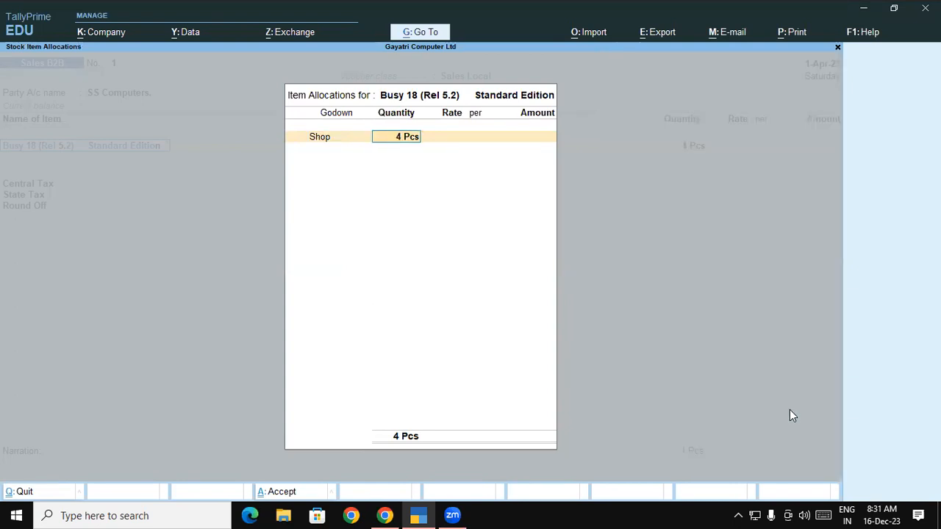
key("Return")
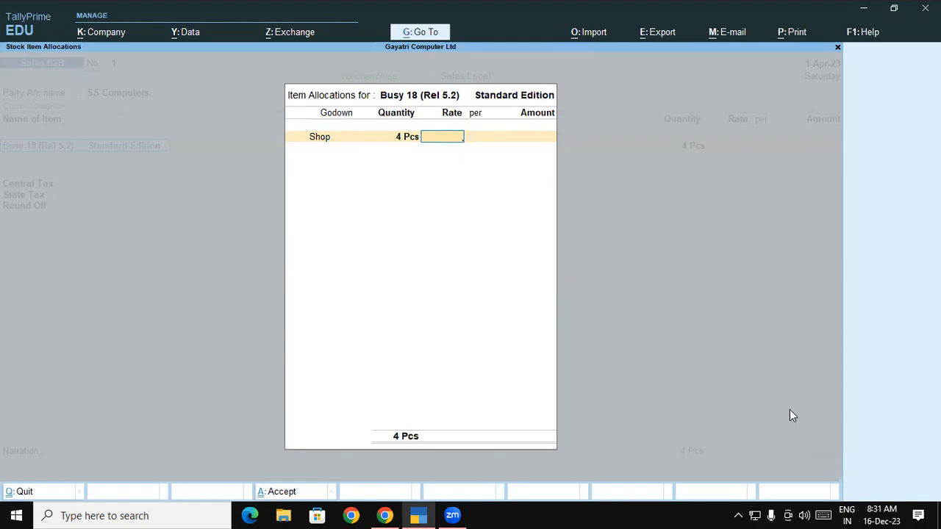
key("alt+Tab")
key("alt+Tab")
type("10,500")
key("Return")
key("Return")
key("Return")
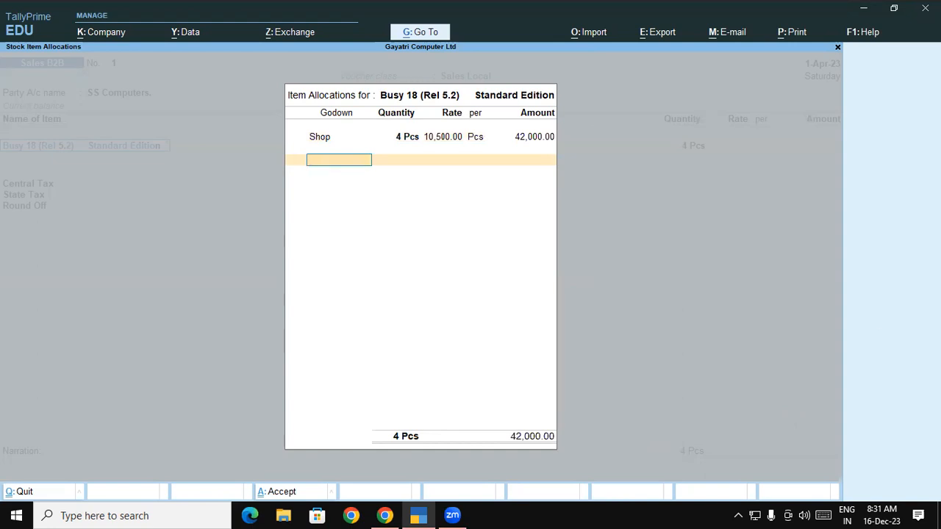
Correct the Busy 18 quantity to 2 Pcs and complete its item allocation.
left_click(409, 140)
type("2")
key("Return")
key("Return")
key("Return")
key("Return")
key("Return")
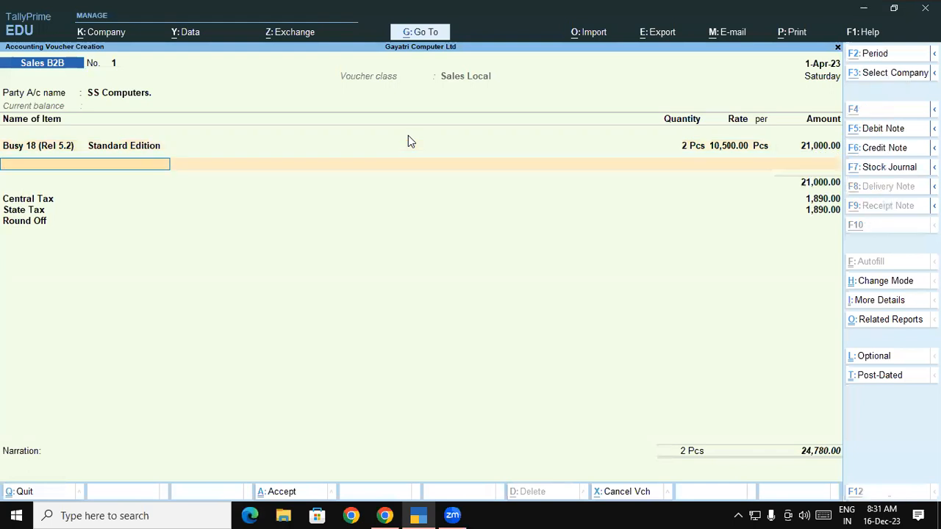
Check the exercise PDF in Chrome and add Huawei p30 Pro as the second voucher item, leaving its description blank.
key("alt+Tab")
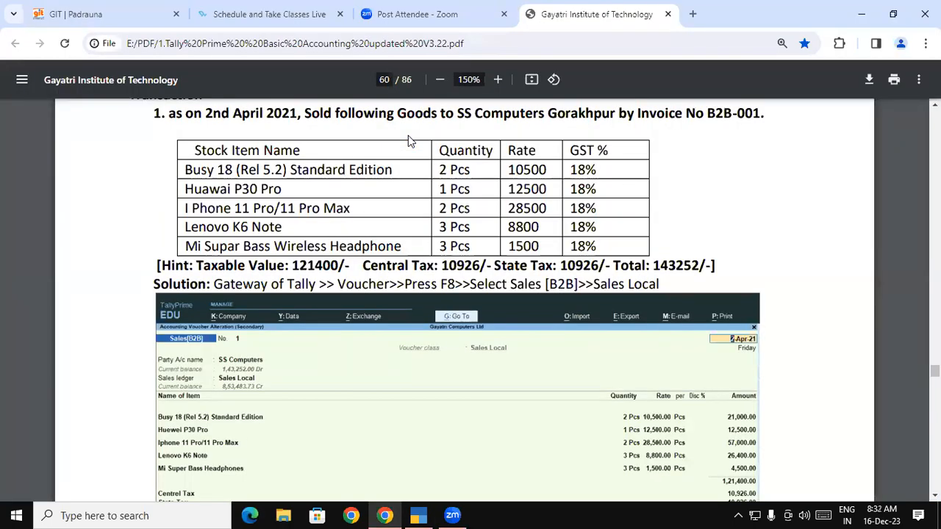
key("alt+Tab")
type("H")
key("Down")
key("Down")
key("Down")
key("Down")
key("Down")
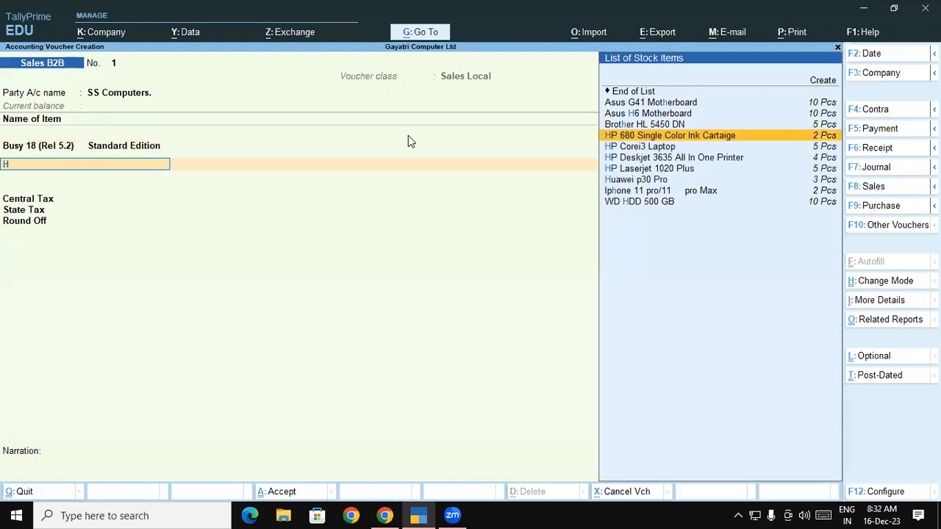
key("Return")
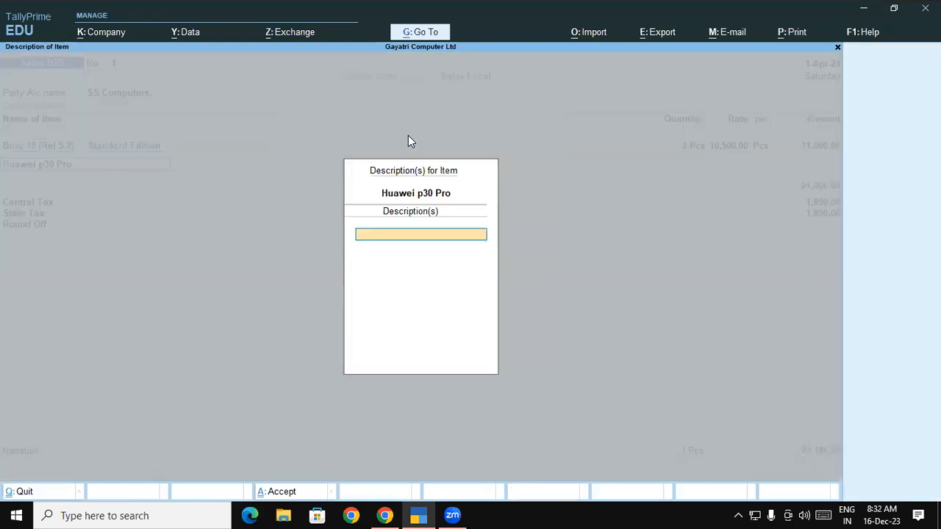
key("Return")
Allocate 1 Pcs of Huawei p30 Pro from the Shop godown at the rate of 12,500 given in the exercise PDF.
key("Down")
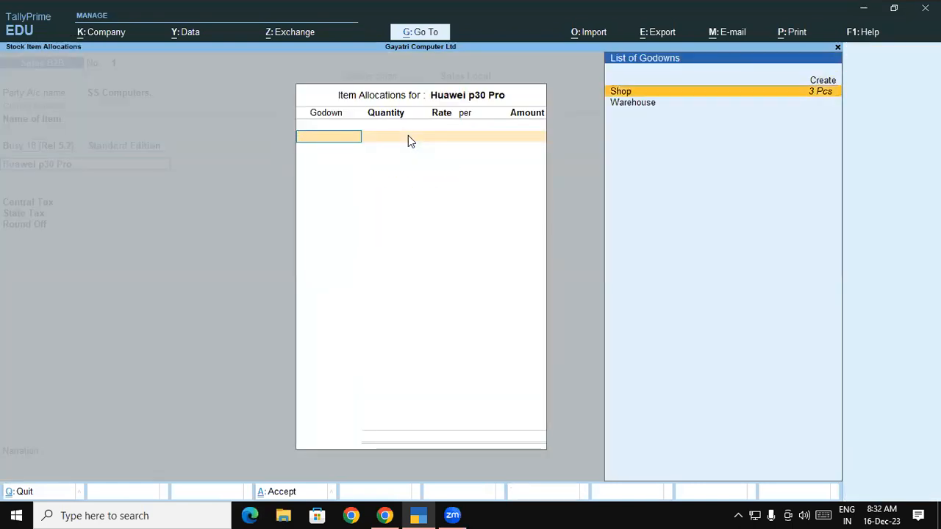
key("Return")
type("1")
key("Return")
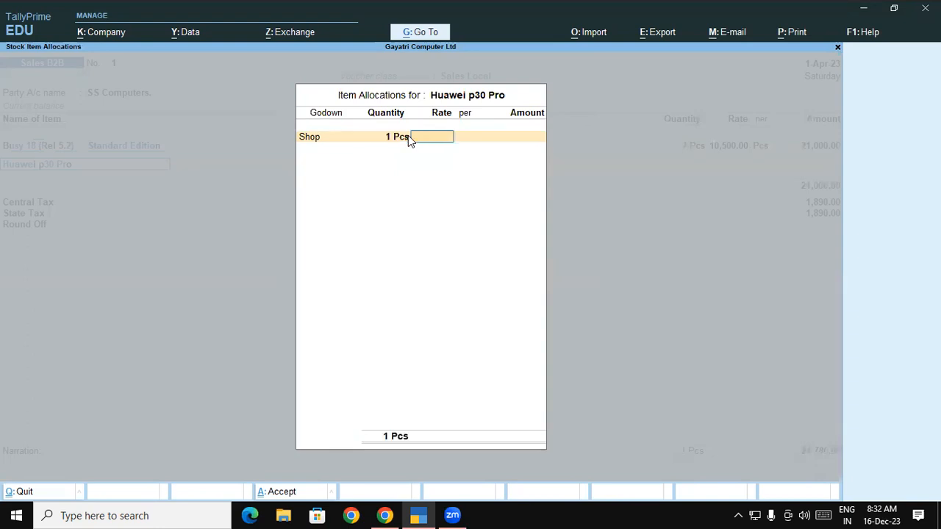
key("alt+Tab")
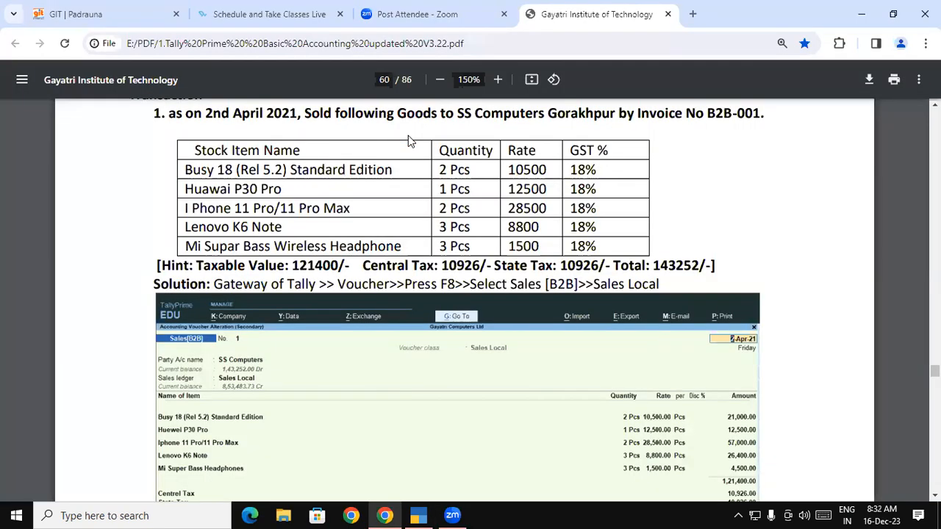
key("alt+Tab")
type("12500")
key("Return")
key("Return")
key("Return")
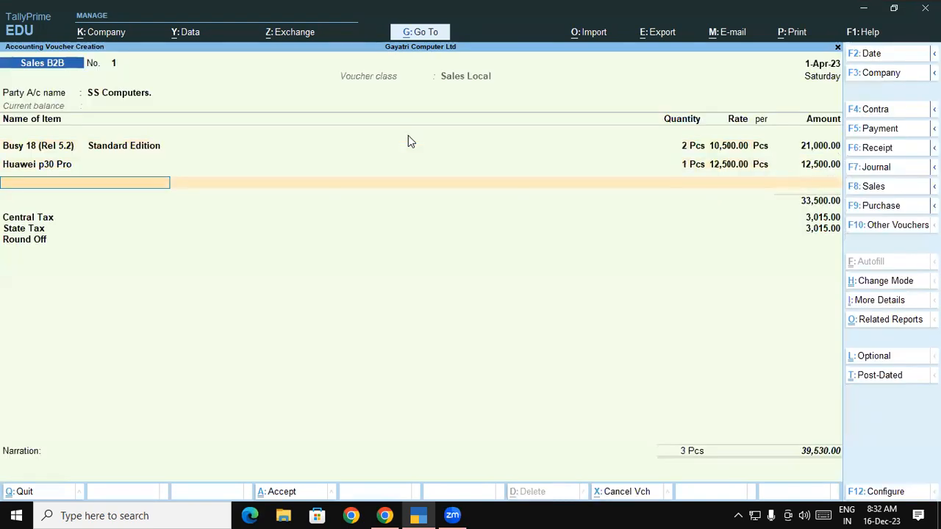
Check the exercise PDF in Chrome and add Iphone 11 pro/11 pro Max as the third voucher item, leaving its description blank.
key("alt+Tab")
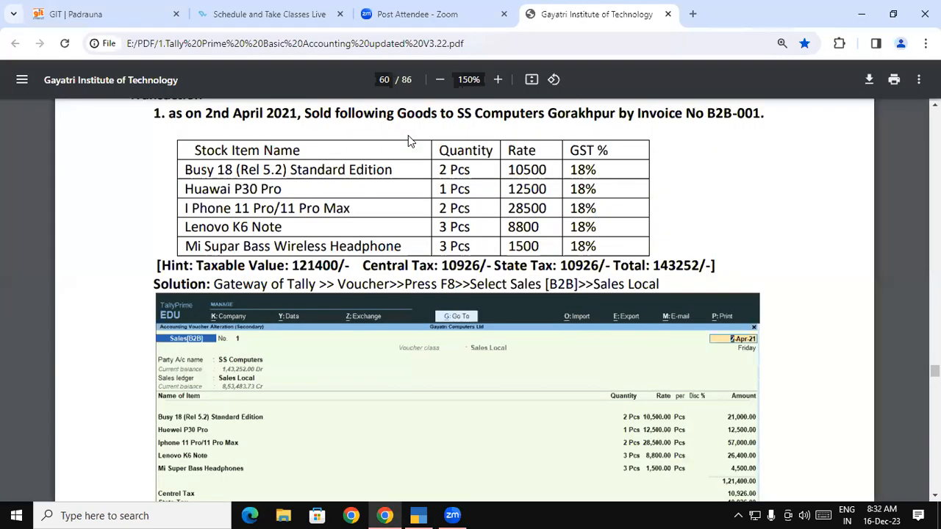
key("alt+Tab")
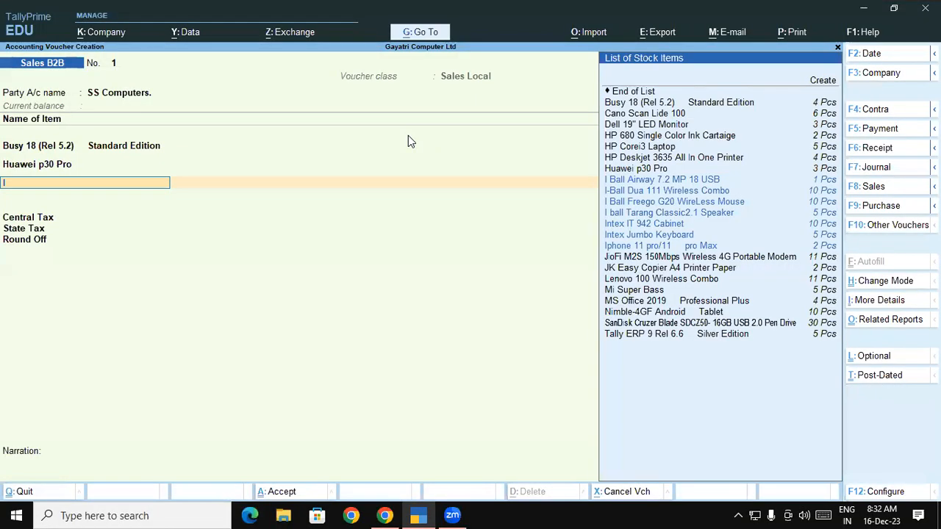
key("Down")
key("Down")
key("Down")
key("Down")
key("Down")
key("Down")
key("Down")
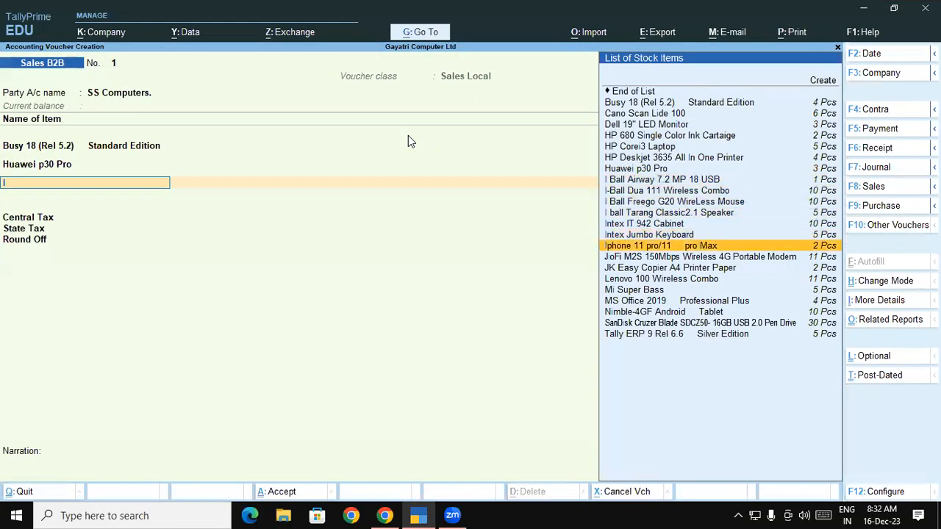
key("Return")
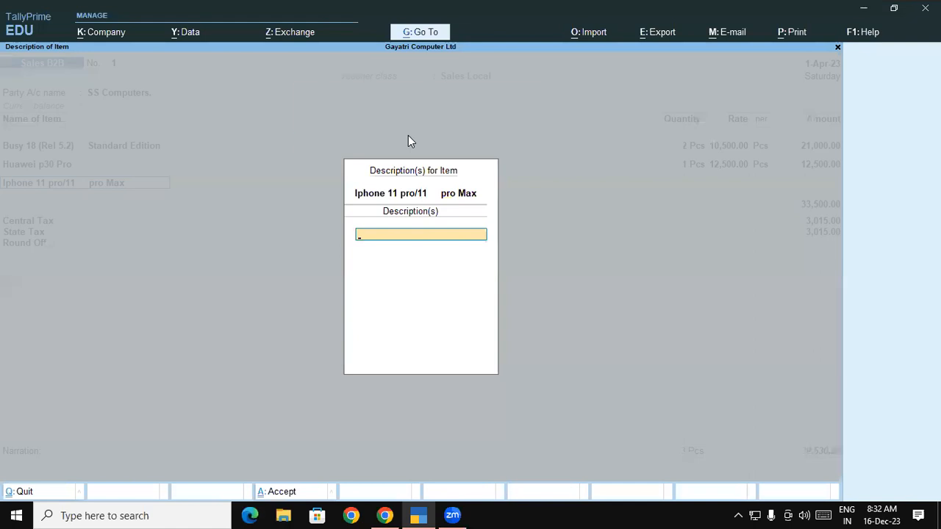
key("Return")
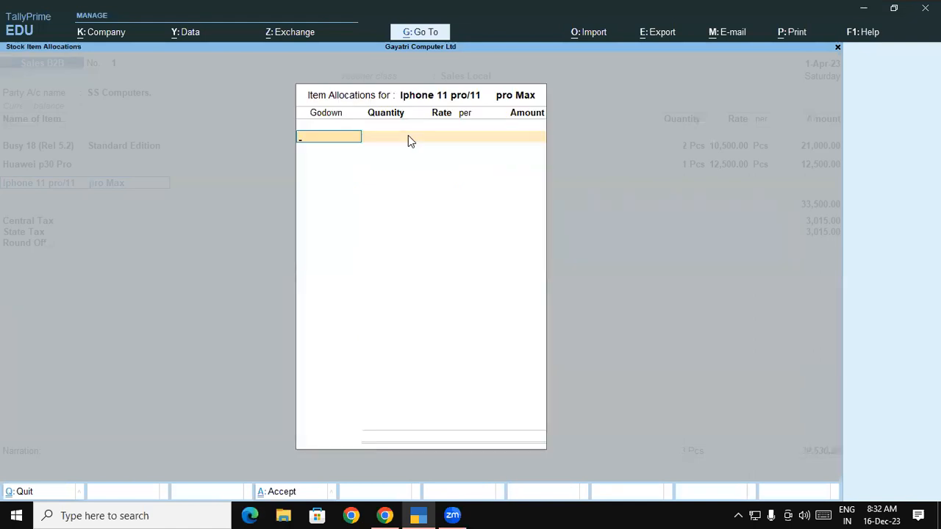
Allocate 2 Pcs of Iphone 11 pro/11 pro Max from the Warehouse godown at a rate of 28,500, following the exercise PDF.
key("alt+Tab")
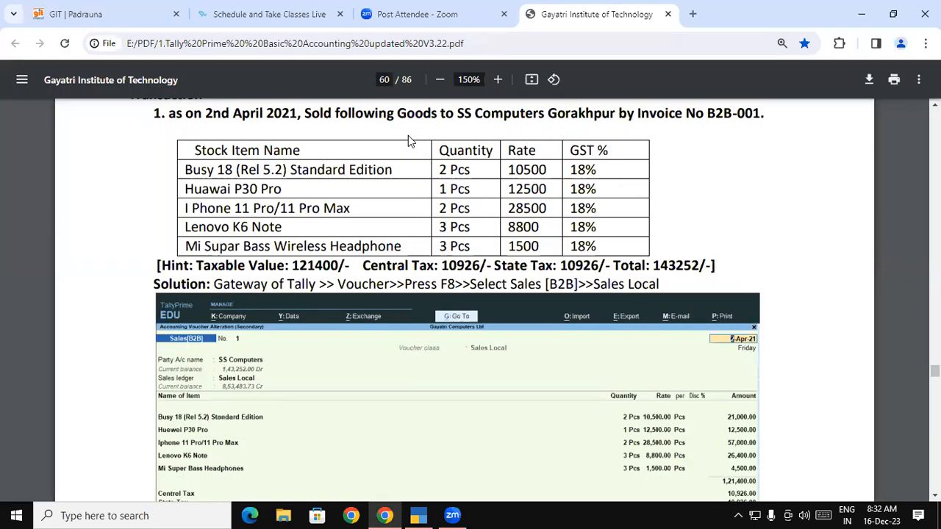
key("alt+Tab")
key("Down")
key("Return")
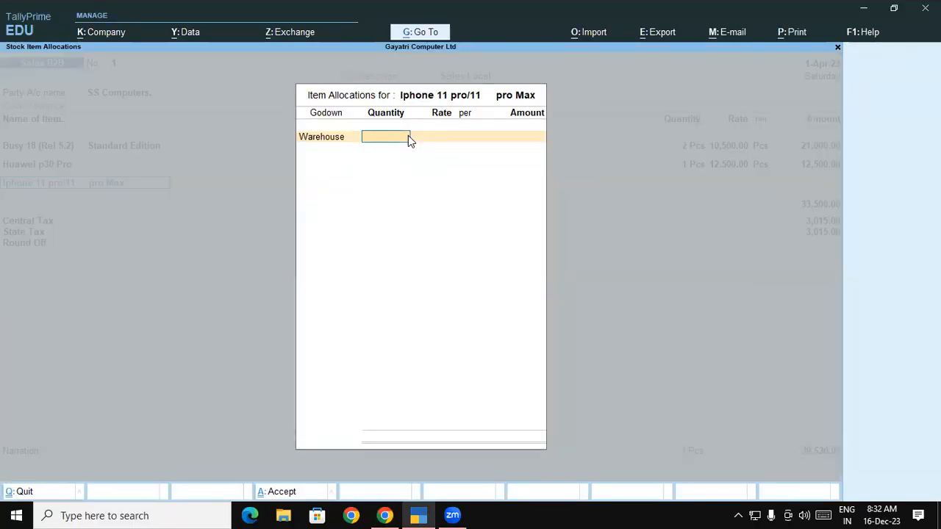
type("2")
key("Return")
type("28,500")
key("Return")
key("Return")
key("Return")
key("Return")
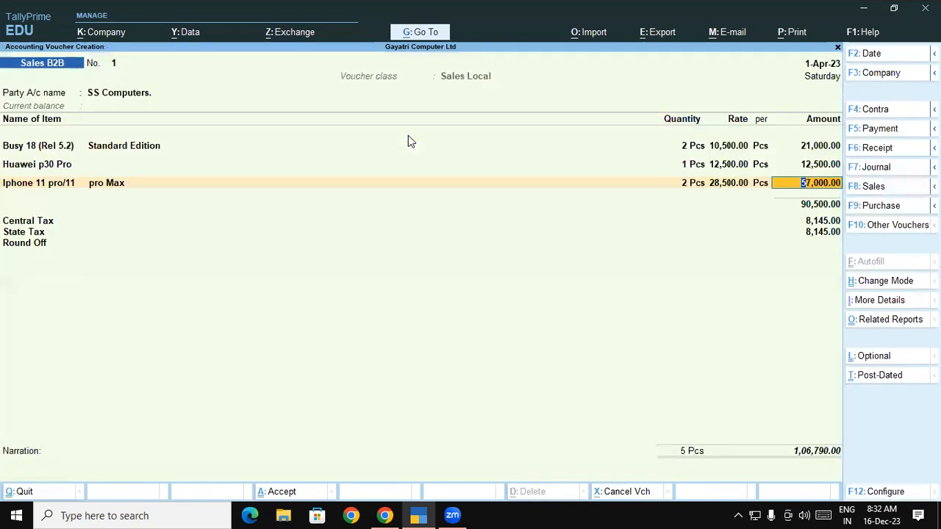
key("Return")
Check the exercise PDF in Chrome and add Lenovo k6 Note as the fourth voucher item, leaving its description blank.
key("alt+Tab")
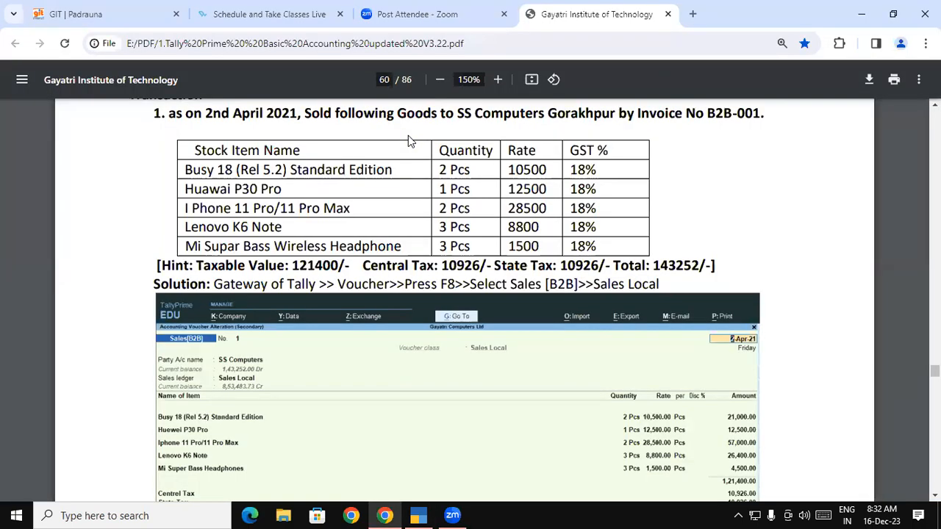
key("alt+Tab")
type("Le")
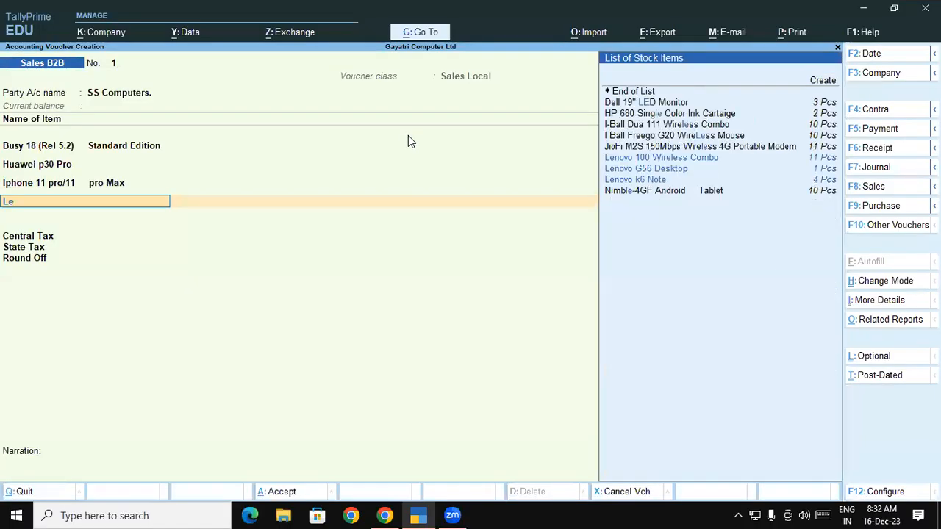
key("Down")
key("Down")
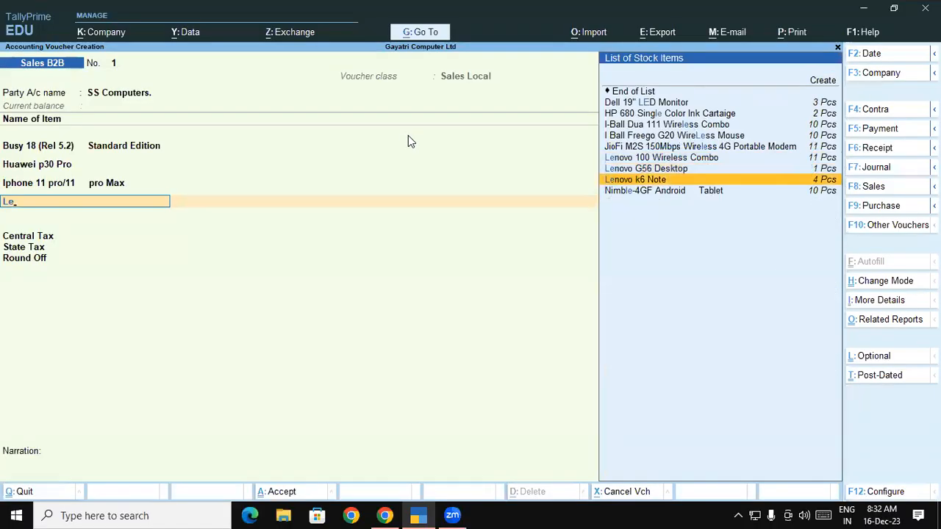
key("Return")
Allocate 3 Pcs of Lenovo k6 Note from the Shop godown at the rate of 8,800 given in the exercise PDF.
key("Return")
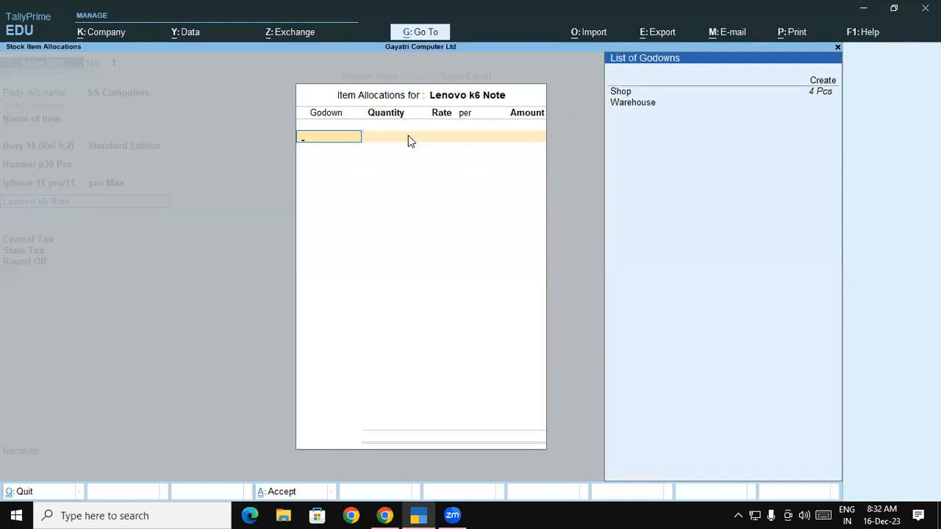
key("Down")
key("Return")
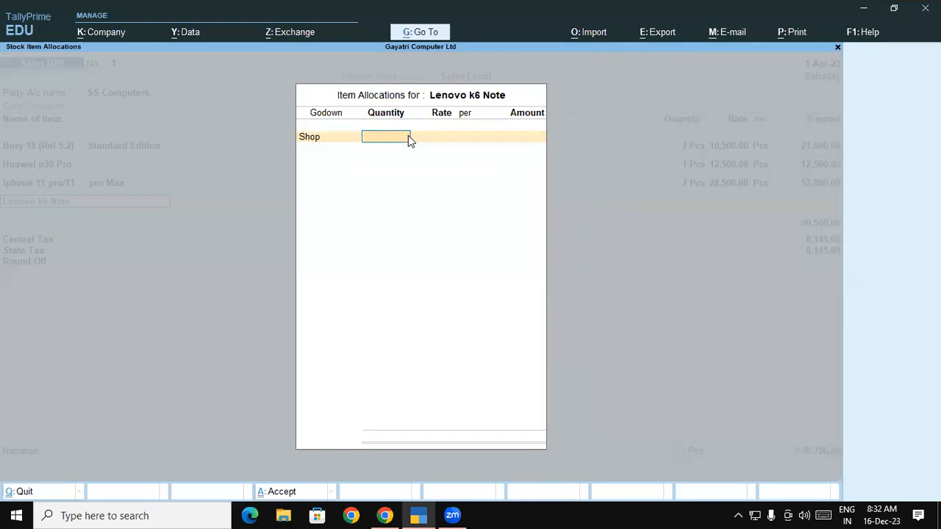
type("3")
key("Return")
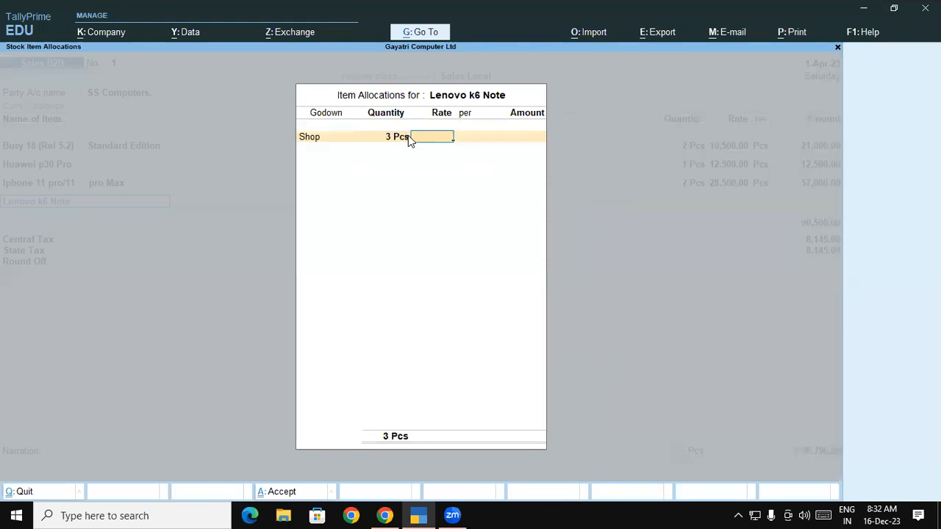
key("alt+Tab")
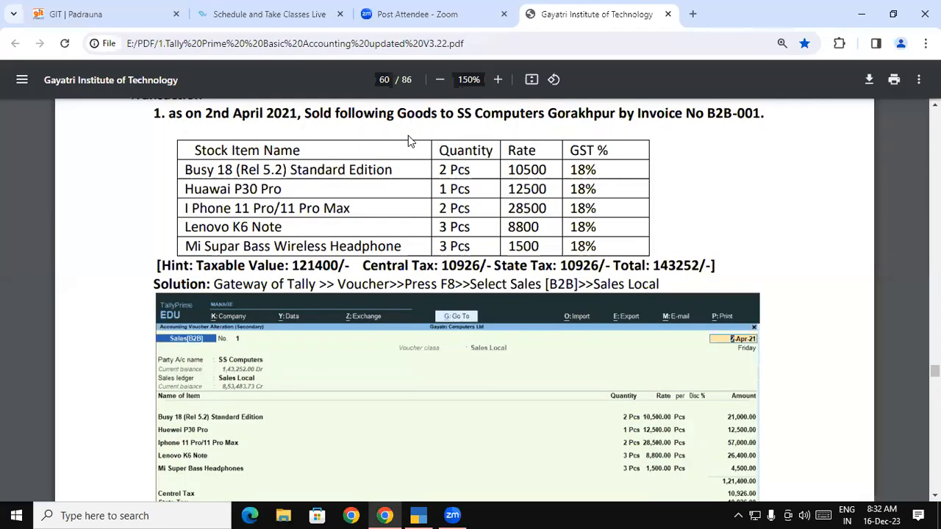
key("alt+Tab")
type("8,800")
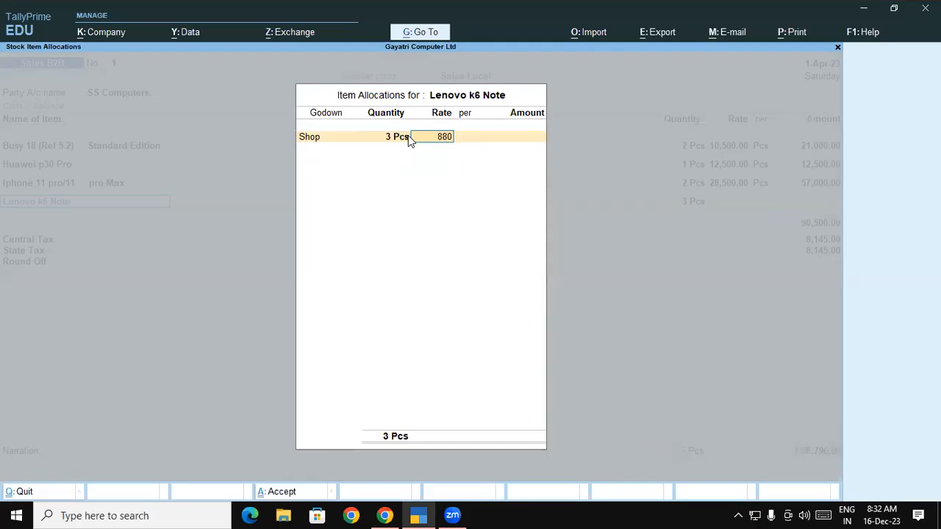
key("Return")
key("Return")
key("Return")
key("Return")
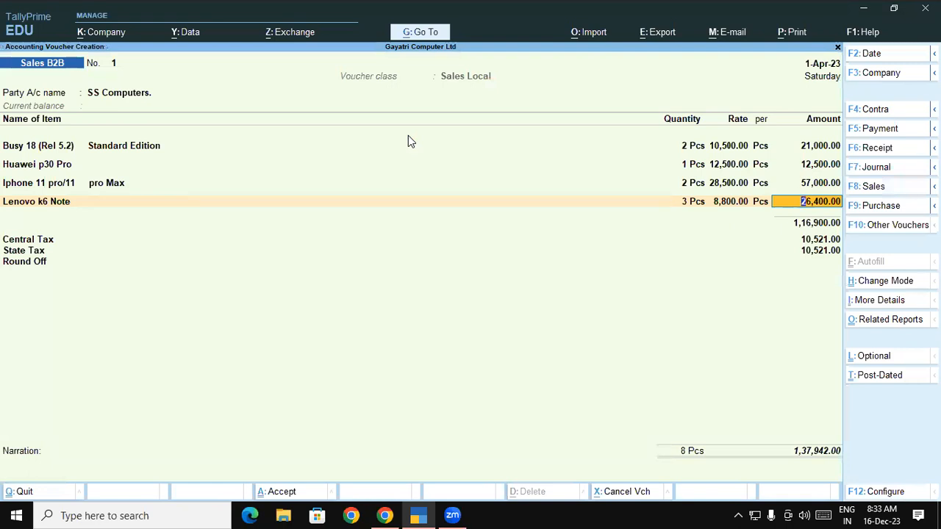
Check the exercise PDF in Chrome and add Mi Super Bass as the fifth voucher item, leaving its description blank.
key("alt+Tab")
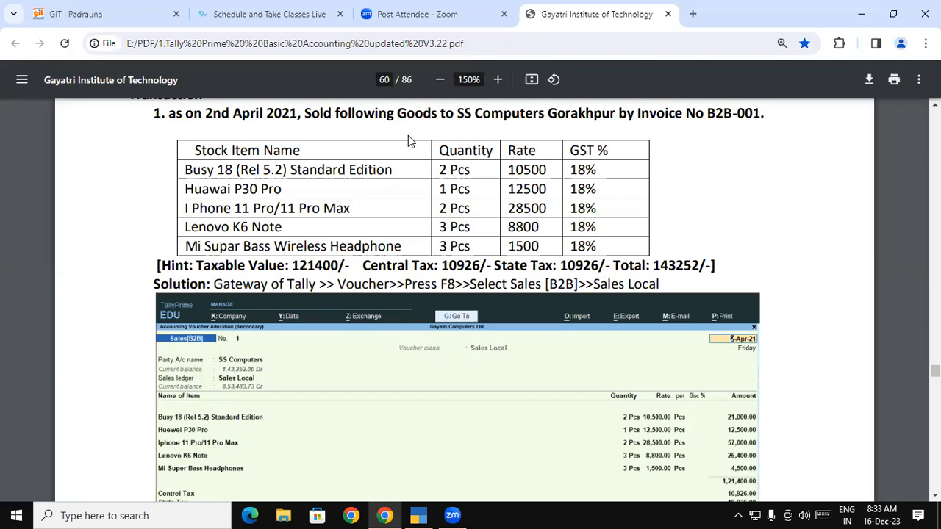
key("alt+Tab")
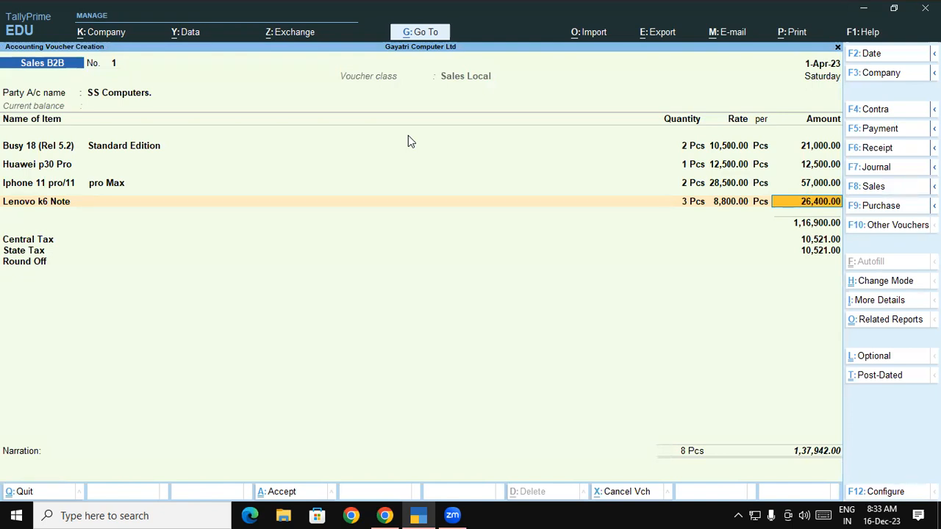
key("Return")
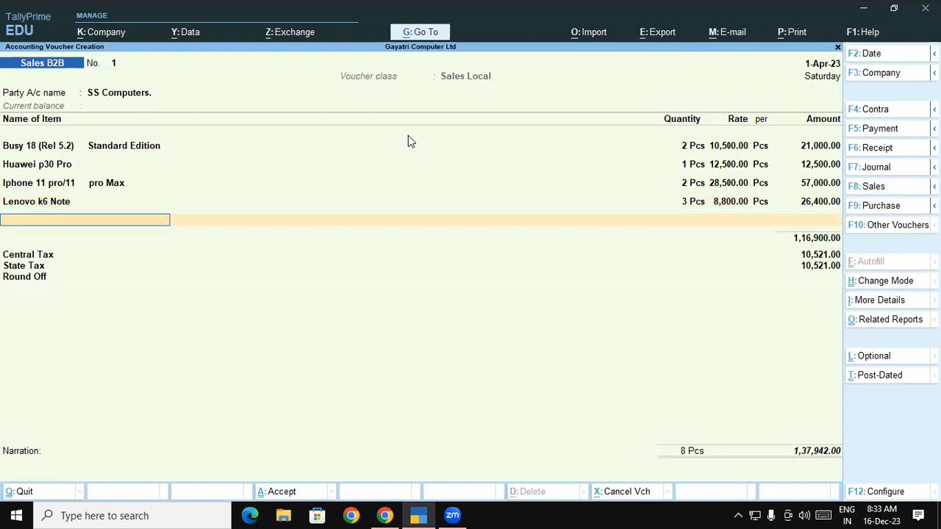
key("alt+Tab")
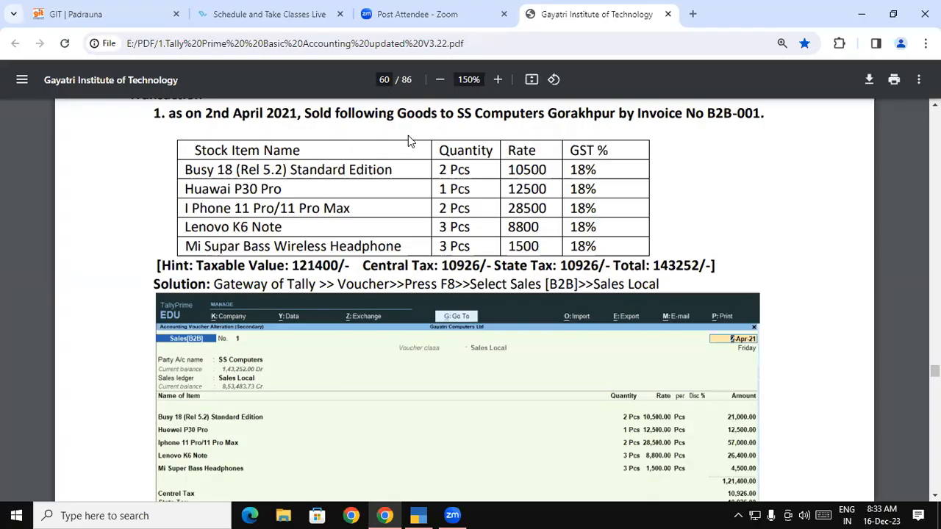
key("alt+Tab")
type("Mi")
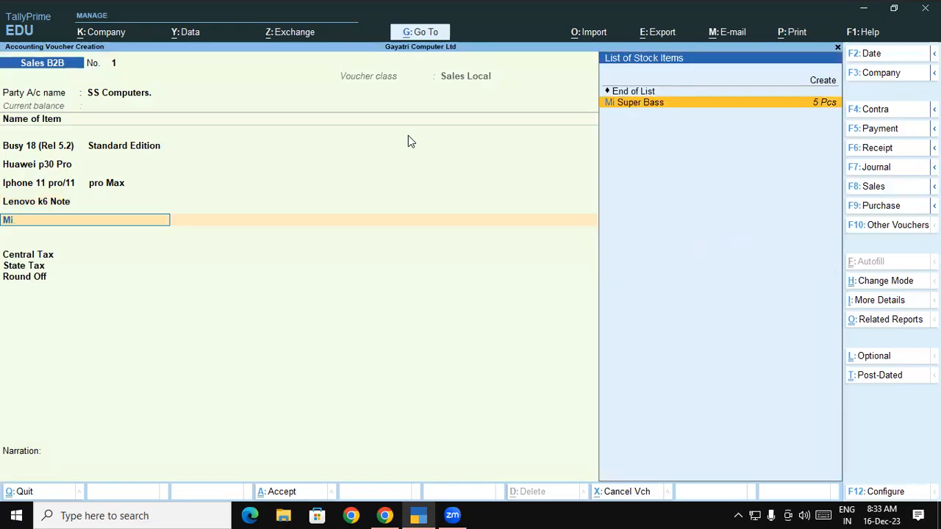
key("Return")
Allocate 3 Pcs of Mi Super Bass from the Shop godown at a rate of 1,500, following the exercise PDF.
key("Return")
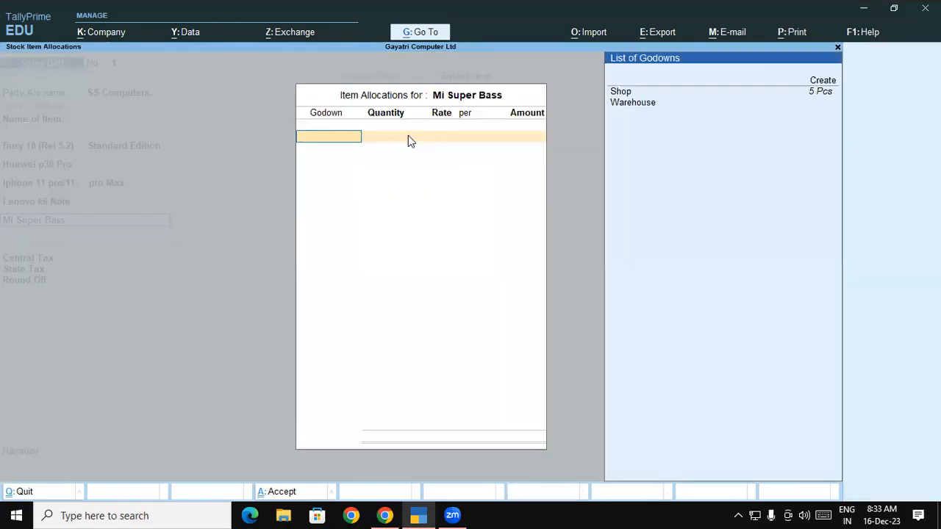
key("Down")
key("Return")
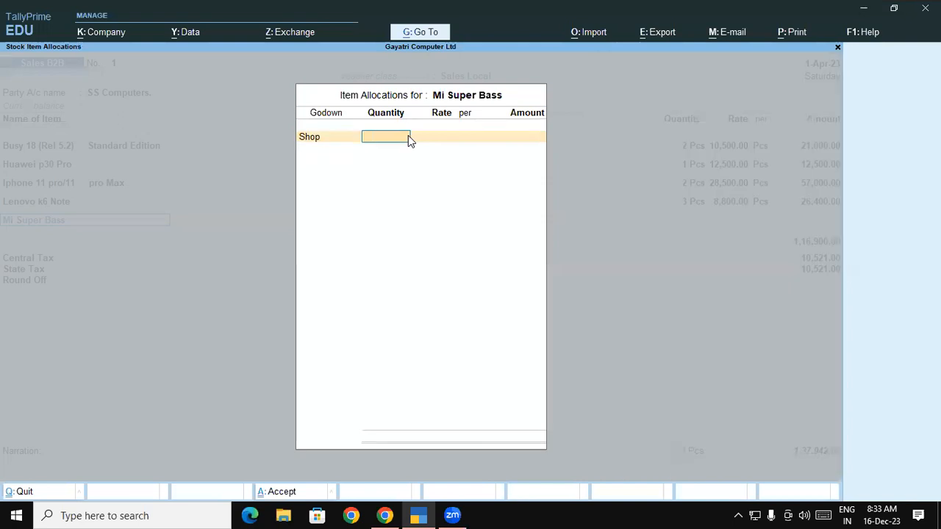
key("alt+Tab")
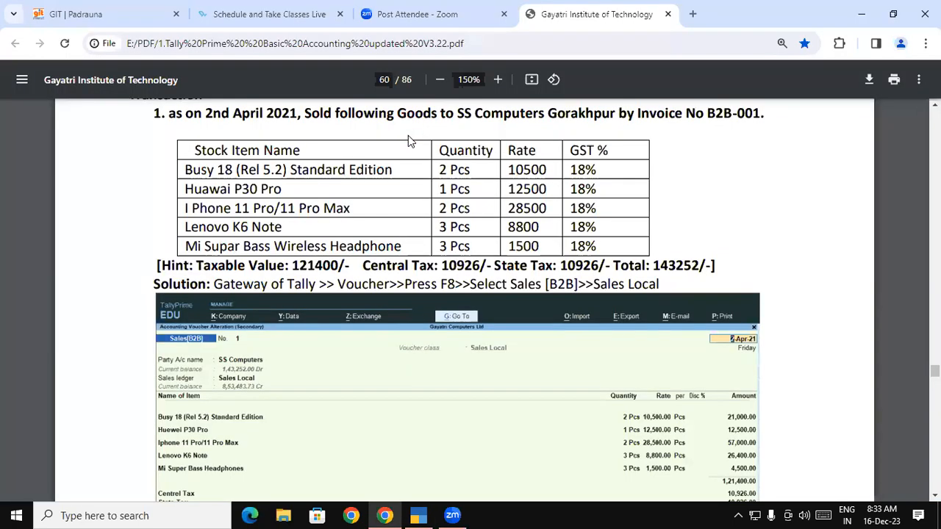
key("alt+Tab")
type("3")
key("Return")
type("1,500")
key("Return")
key("Return")
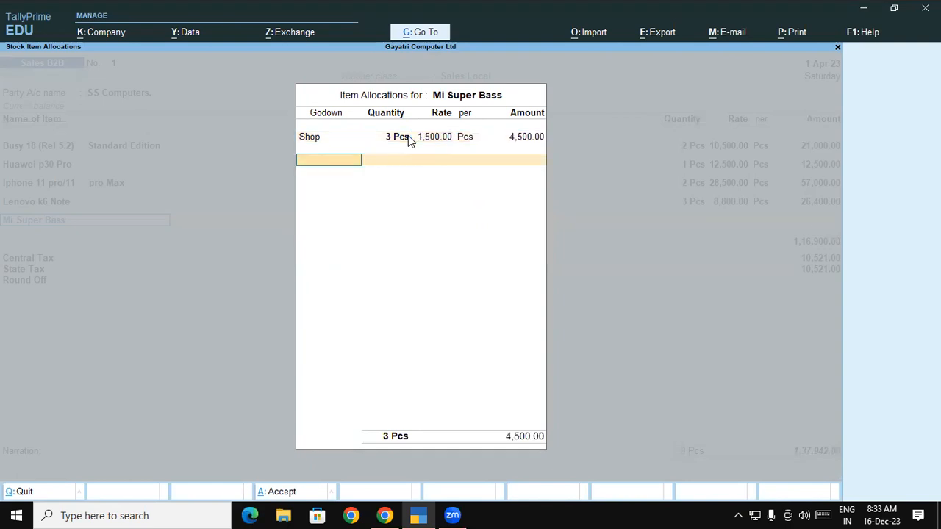
key("Return")
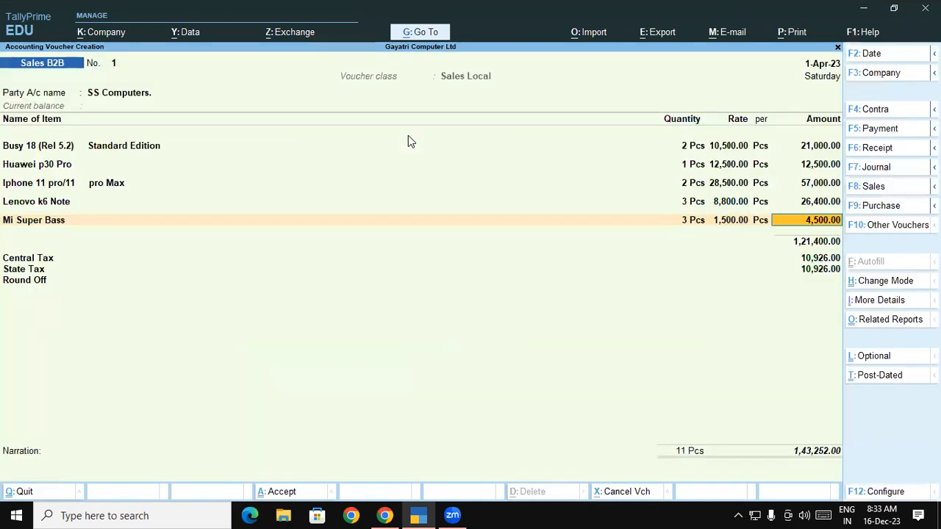
Compare the voucher's items, taxes, total and invoice number with the worked solution and transaction text in the exercise PDF in Chrome.
key("alt+Tab")
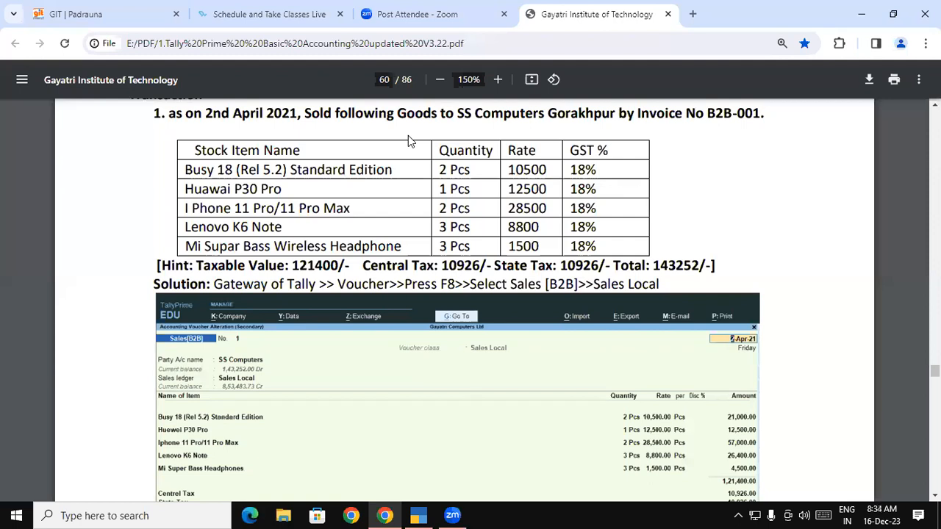
key("alt+space")
key("Escape")
scroll(471, 294, "down", 3)
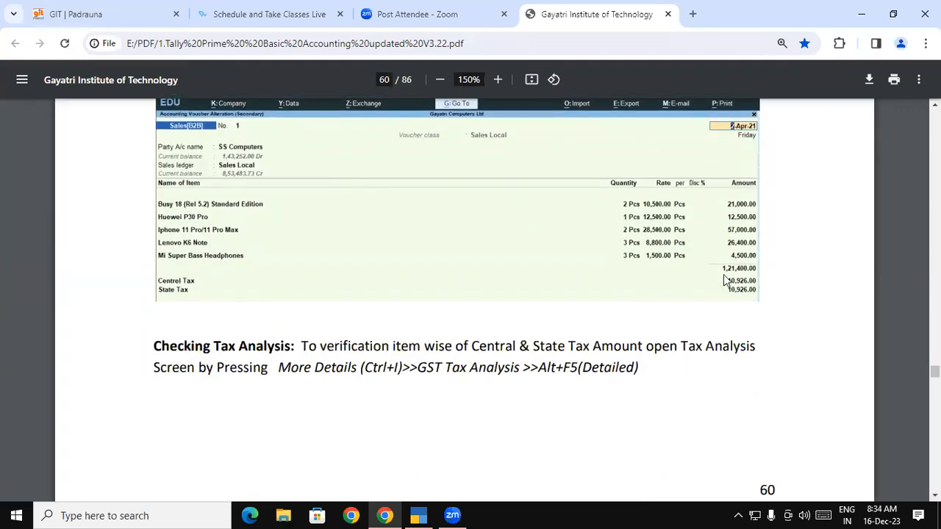
key("alt+Tab")
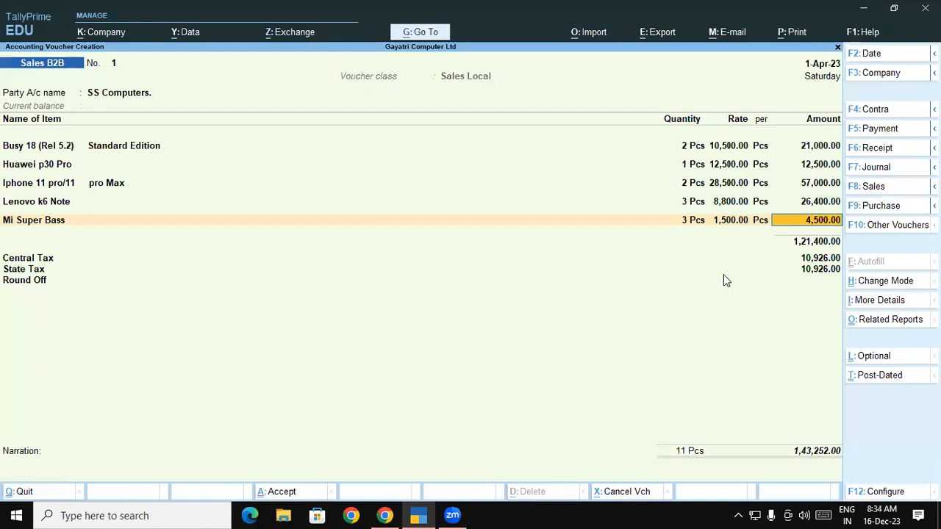
key("alt")
key("alt+Tab")
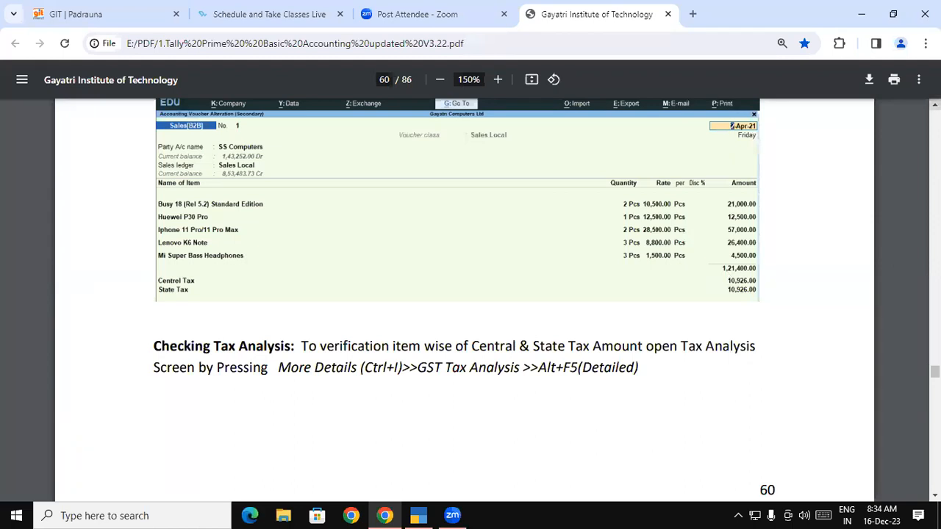
scroll(465, 294, "up", 4)
scroll(783, 219, "up", 1)
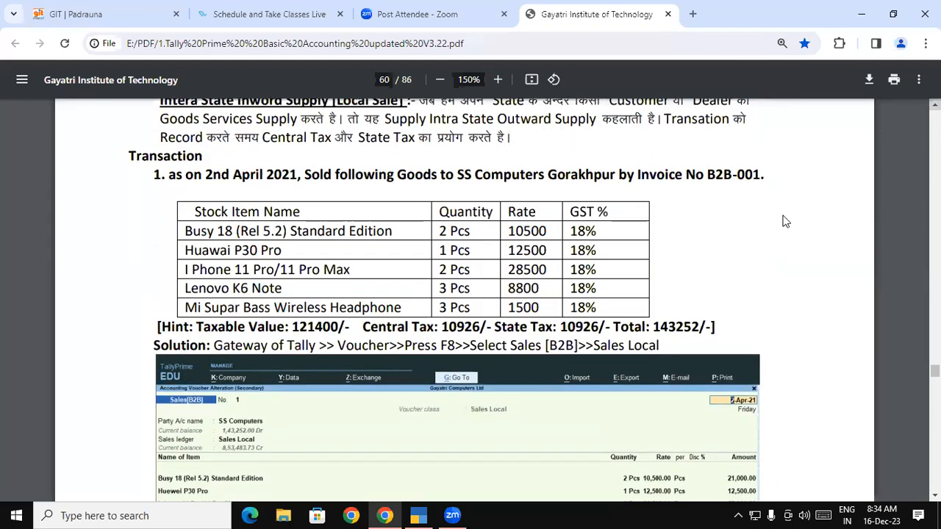
left_click_drag(720, 186, 767, 187)
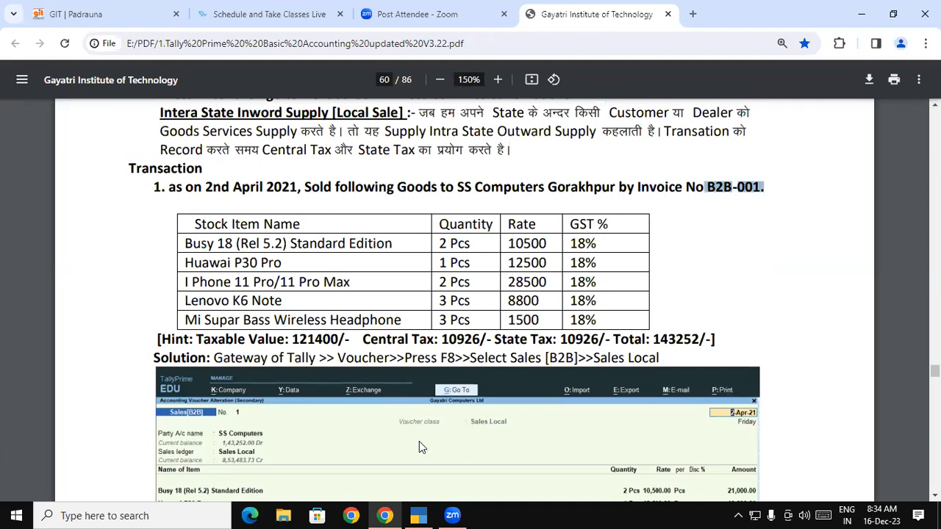
left_click(420, 514)
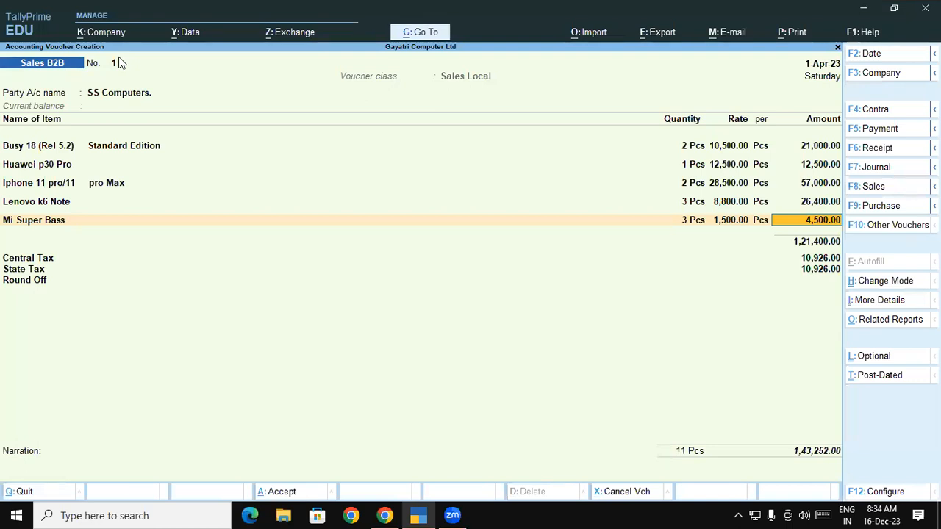
Save the completed Sales B2B voucher for SS Computers and return to the Gateway of Tally.
key("ctrl")
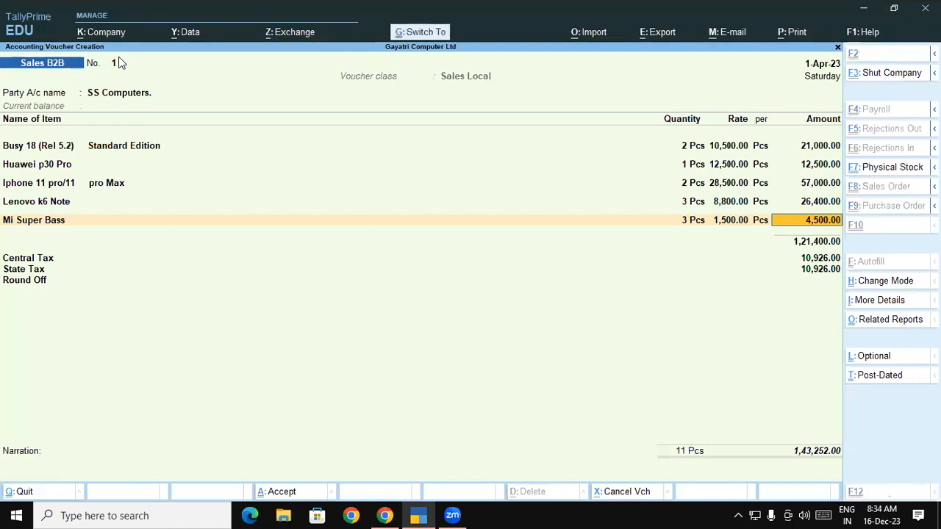
key("ctrl+a")
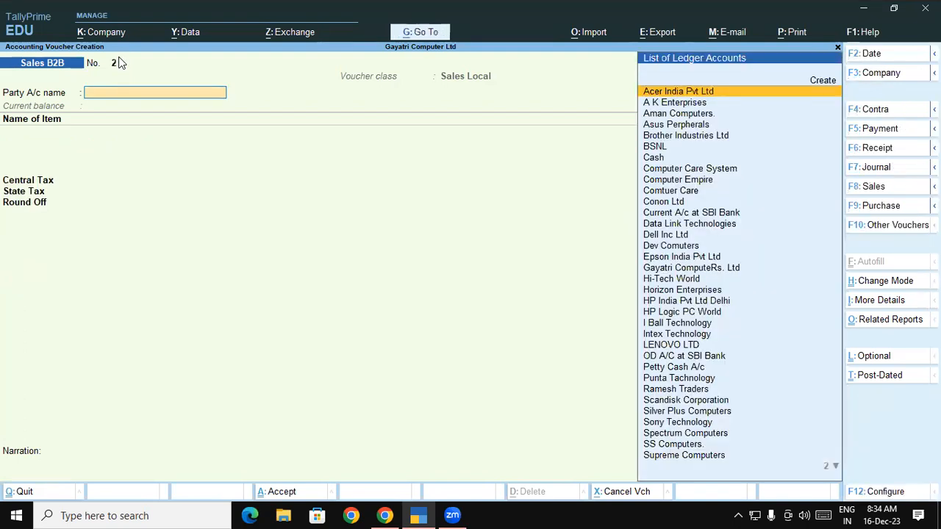
key("Escape")
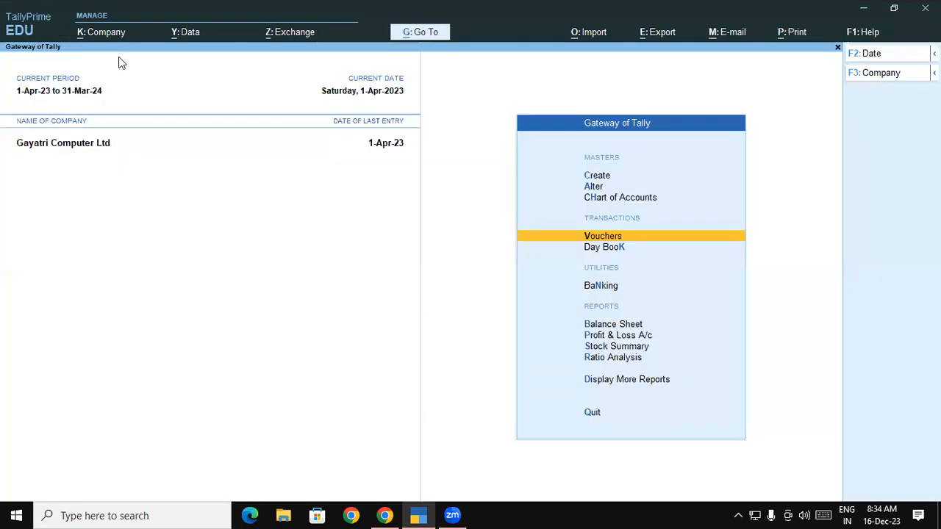
Open the Sales B2B voucher type for alteration from the accounting masters.
key("Up")
key("Up")
key("Up")
key("Down")
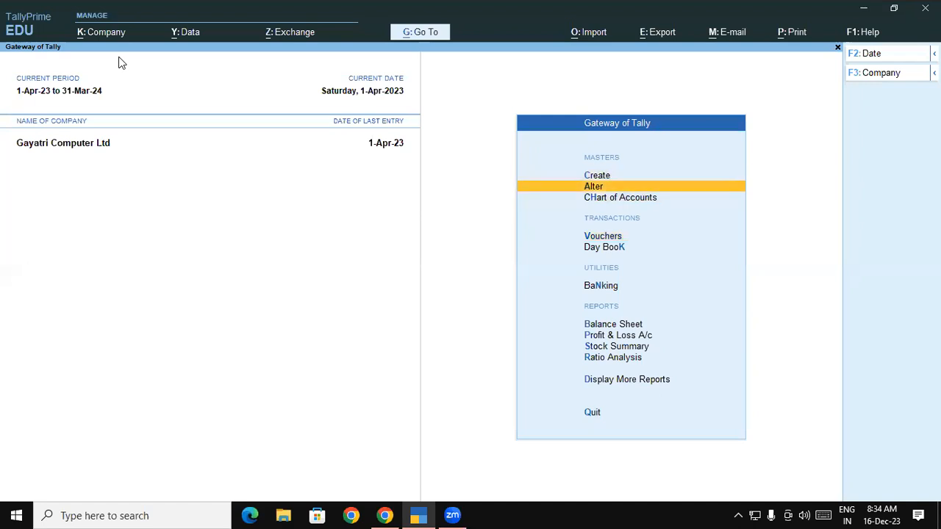
key("Return")
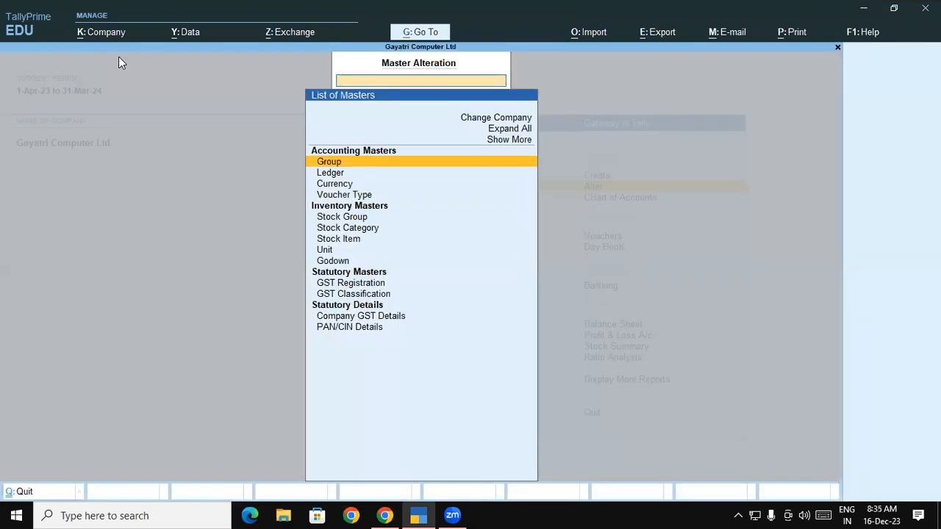
key("Down")
key("Down")
key("Down")
key("Down")
key("Down")
key("Down")
key("Down")
key("Down")
key("Up")
key("Up")
key("Up")
key("Up")
key("Up")
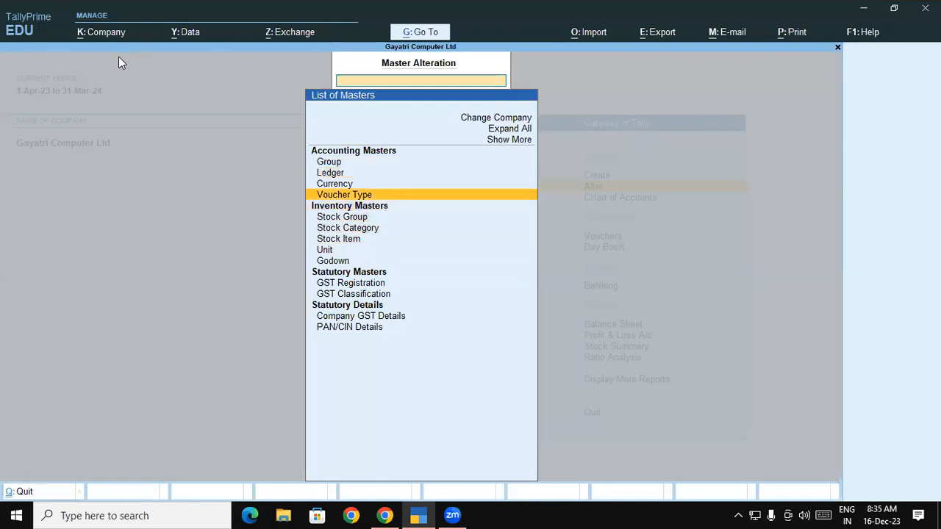
key("Return")
key("Down")
key("Down")
key("Down")
key("Down")
key("Down")
key("Down")
key("Down")
key("Down")
key("Down")
key("Down")
key("Down")
key("Down")
key("Down")
key("Down")
key("Down")
key("Down")
key("Down")
key("Down")
key("Return")
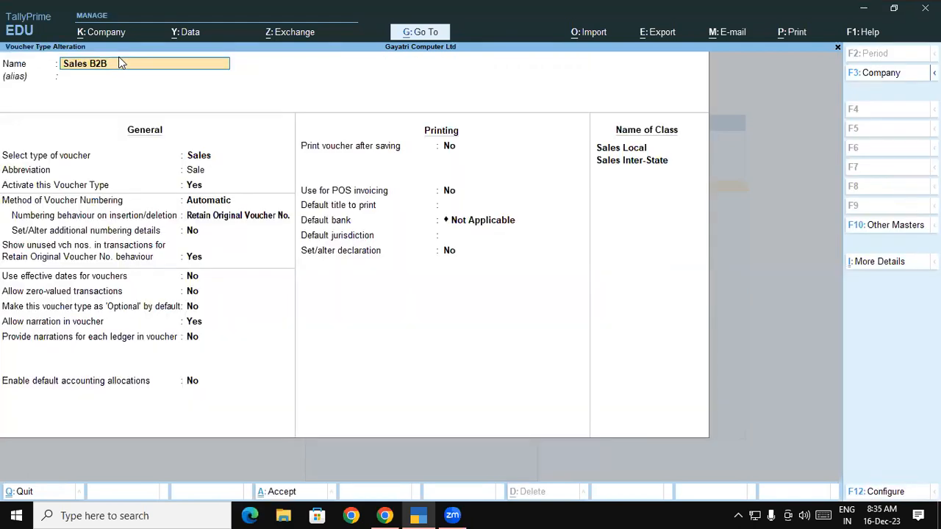
Turn on additional numbering details for Sales B2B, keeping automatic numbering with the Retain Original Voucher No. behaviour.
key("Return")
key("Return")
key("Return")
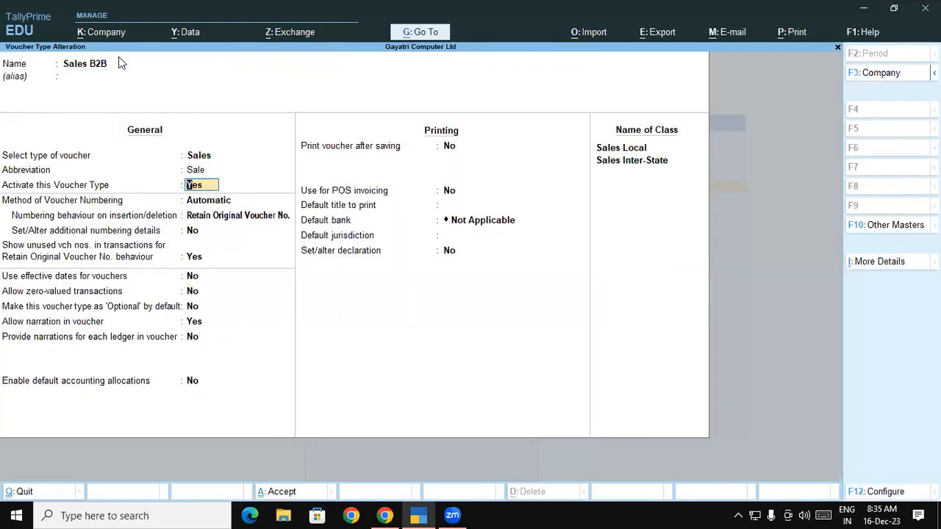
key("Return")
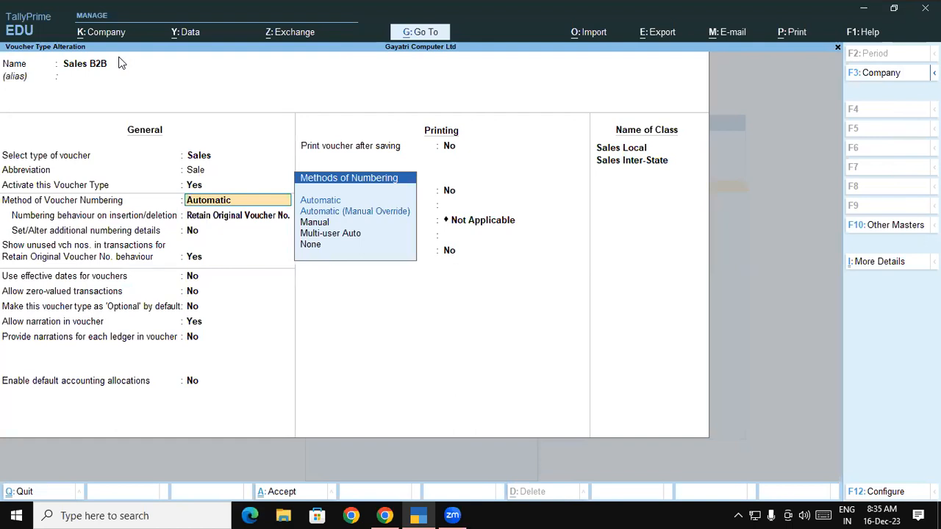
key("Return")
key("Return")
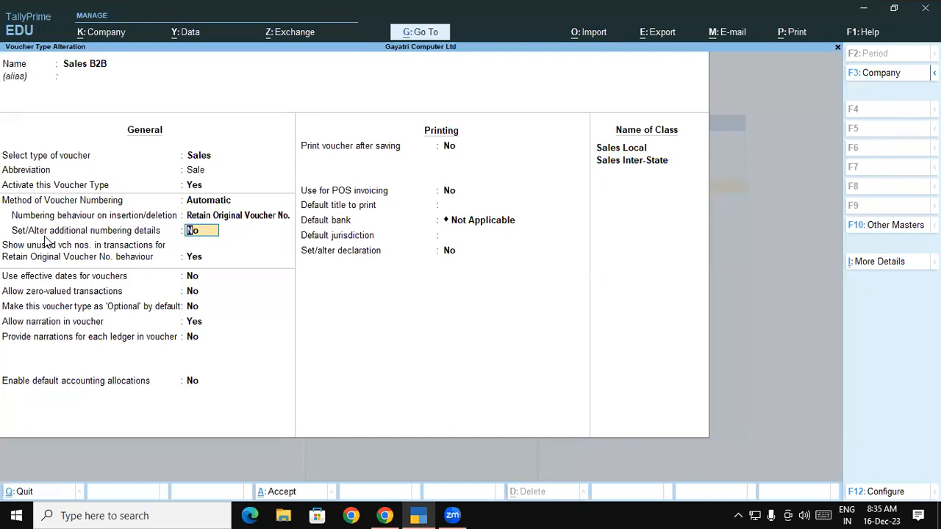
type("y")
key("Return")
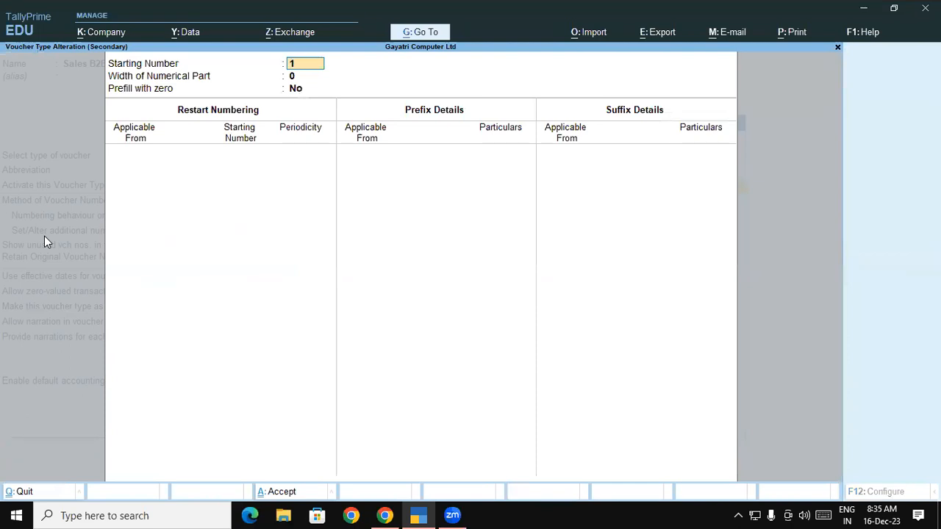
Set the voucher numbering to restart yearly from 1-Apr-23 with starting number 1.
key("Return")
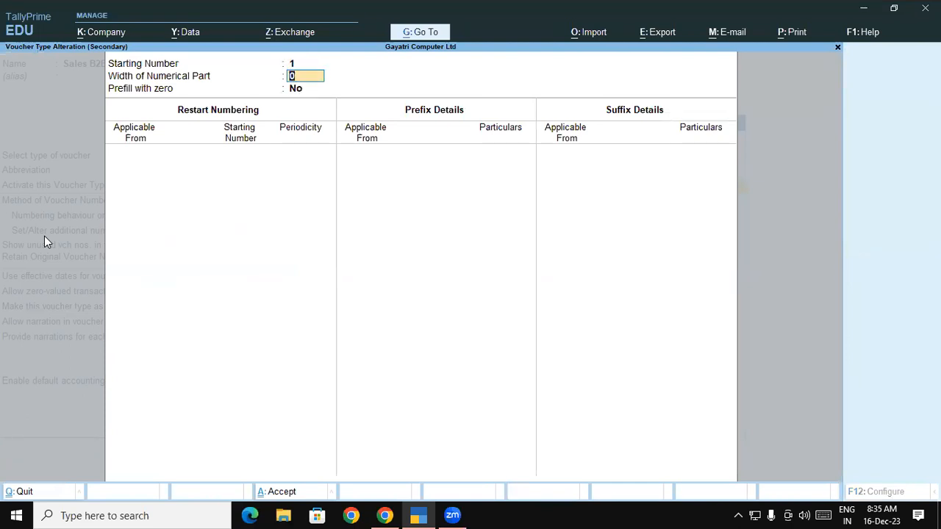
key("Return")
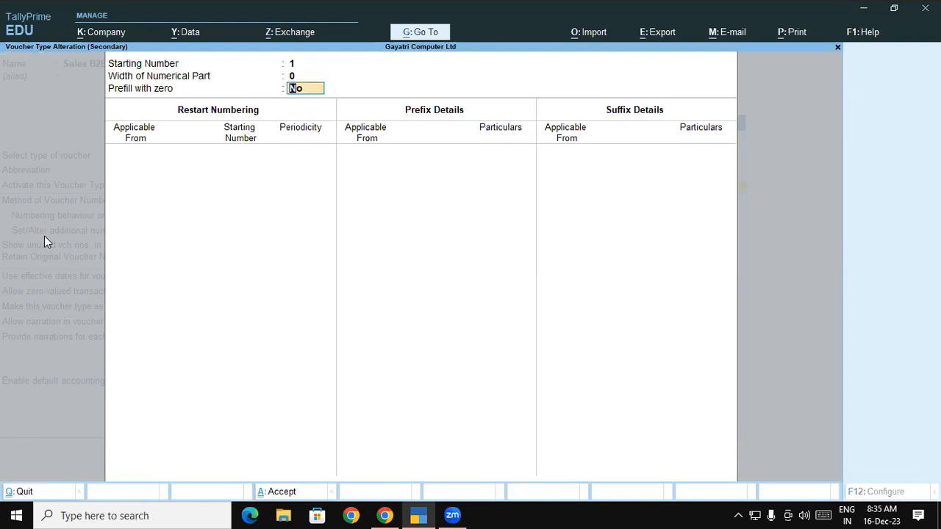
key("Return")
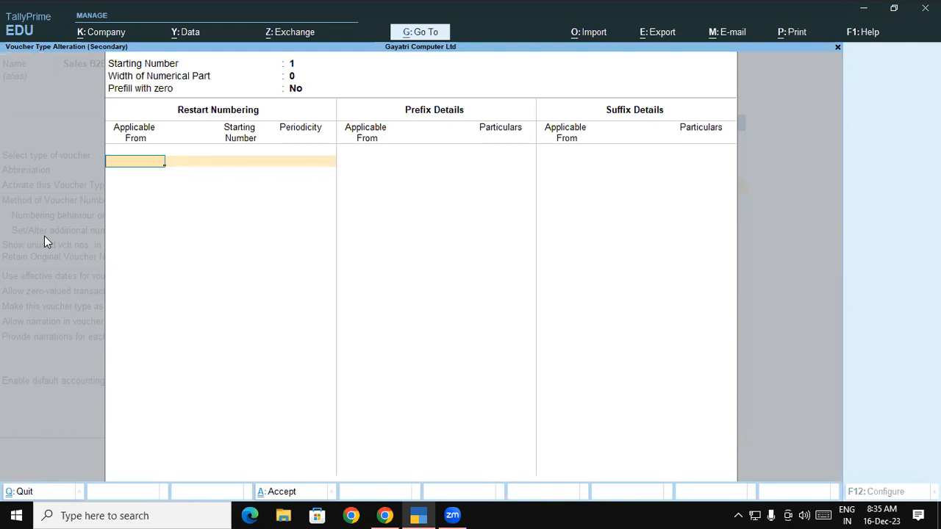
type("01-04")
key("Return")
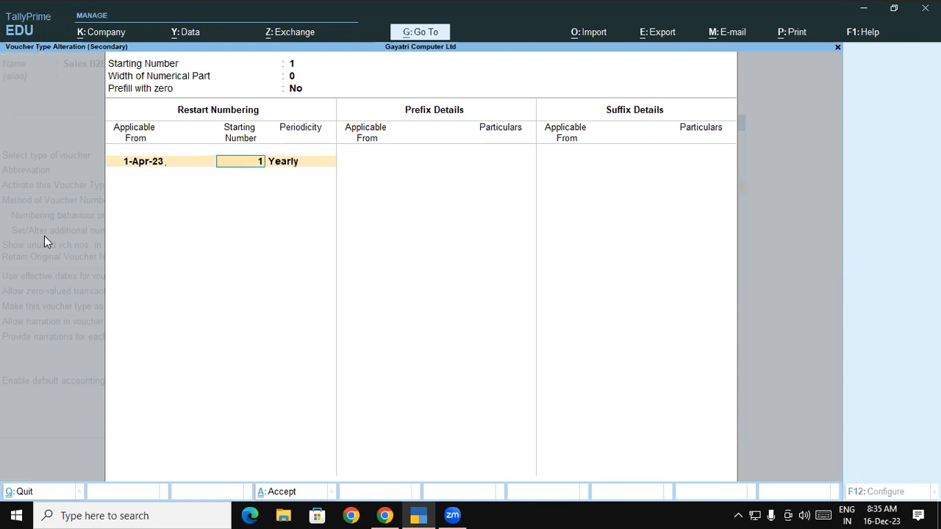
key("Return")
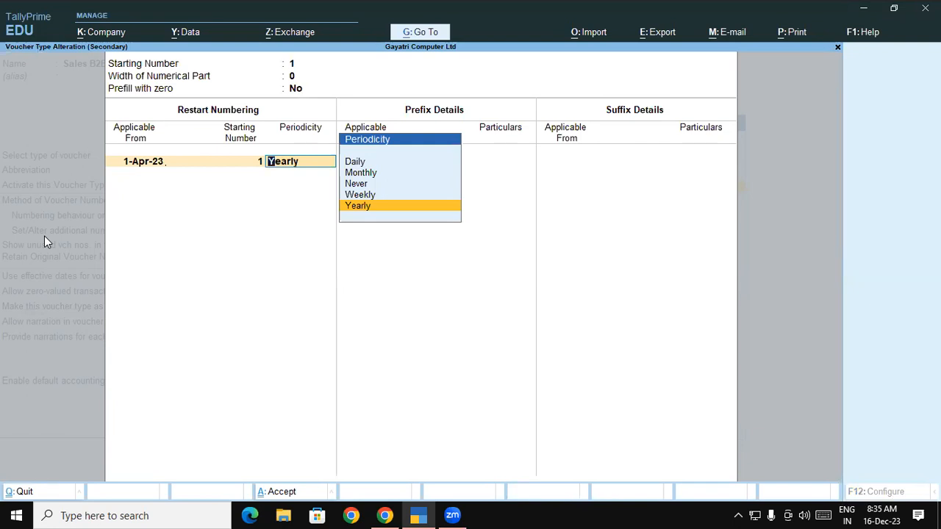
key("Return")
Add the prefix B2B-00 applicable from 1-Apr-23 and accept the additional numbering details.
key("Return")
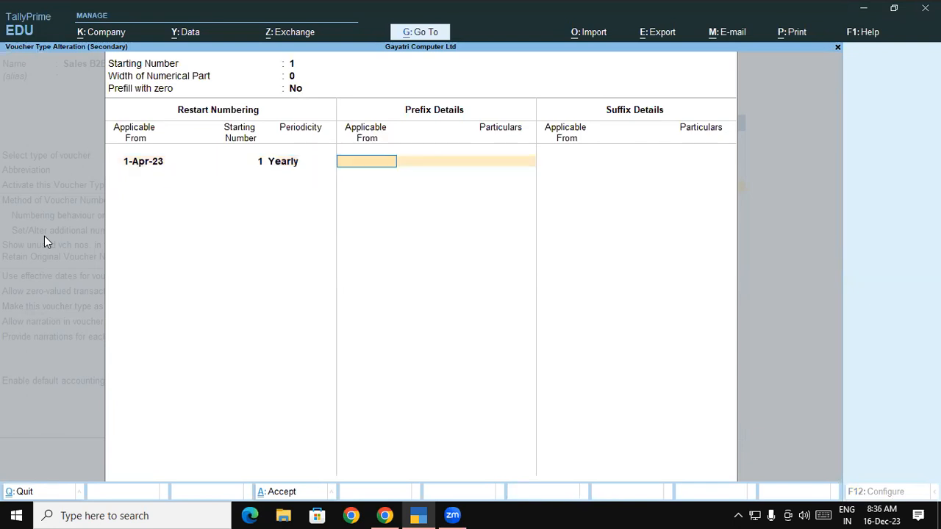
type("01-04")
key("Return")
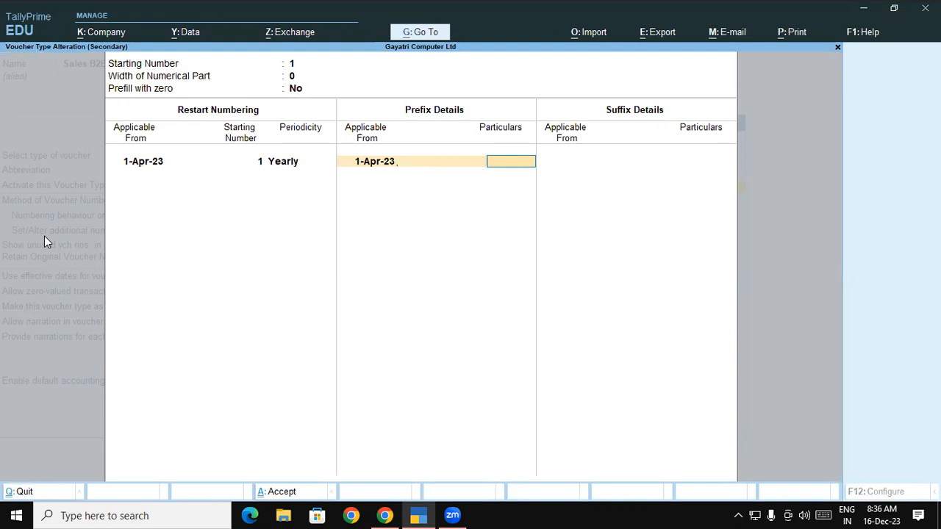
type("2B-00")
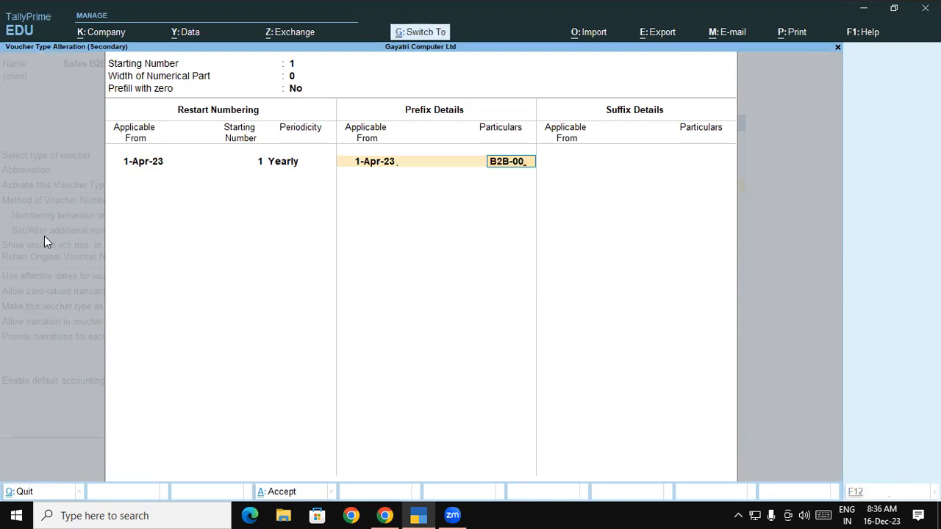
key("ctrl+a")
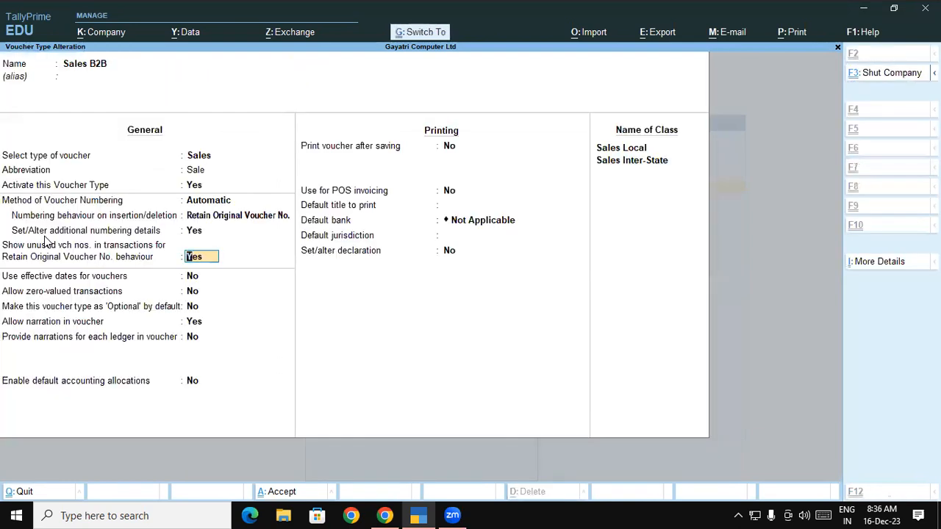
Try to save the Sales B2B voucher type and return to the Gateway of Tally.
key("ctrl+a")
key("y")
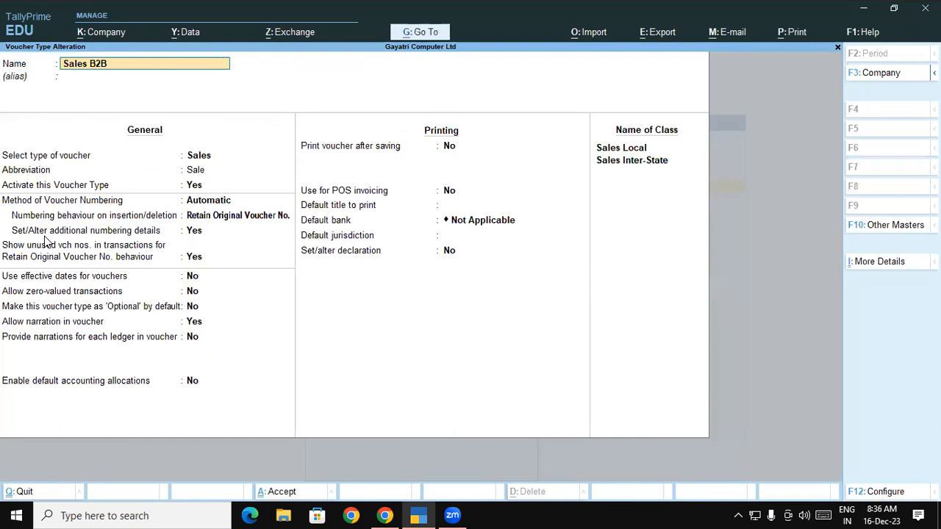
key("Escape")
key("y")
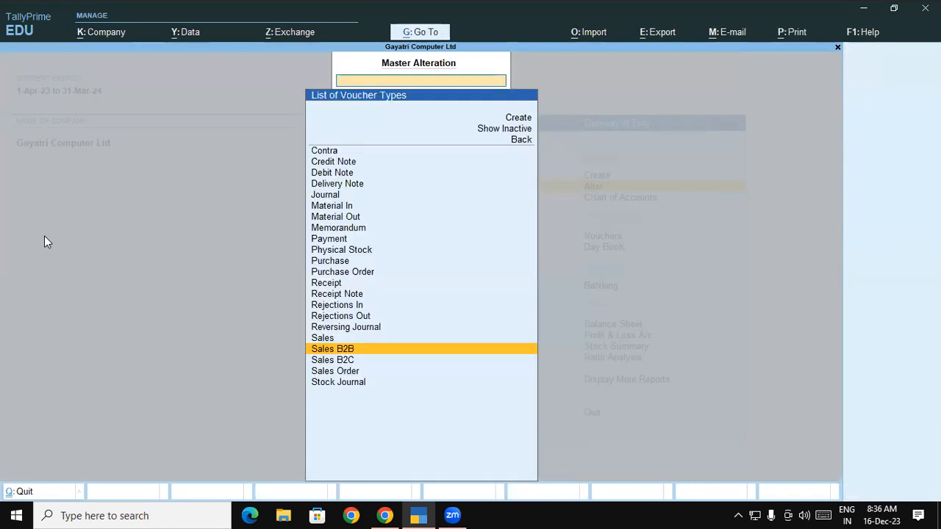
key("Escape")
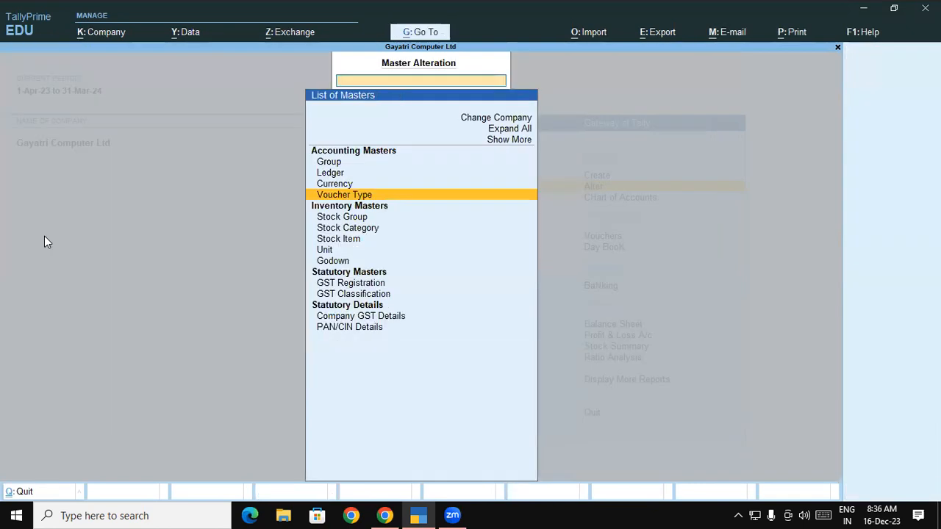
key("Escape")
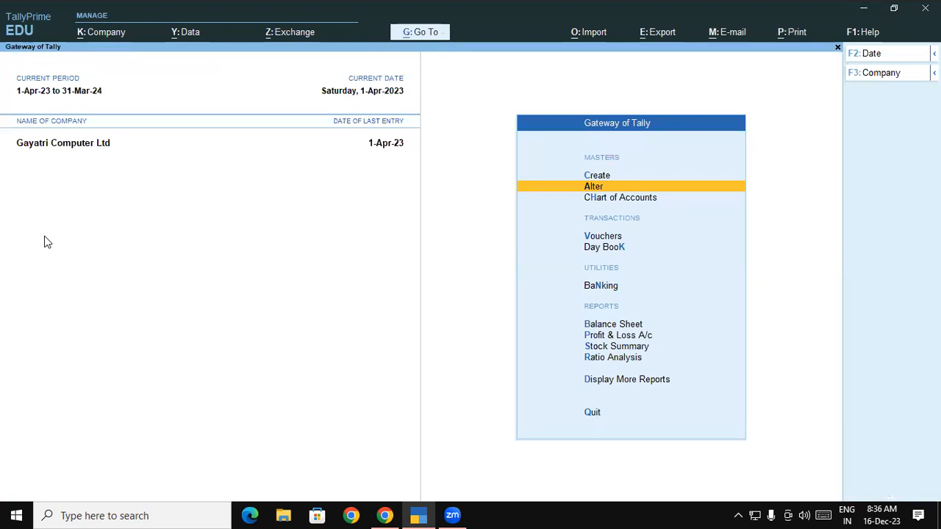
Reopen the Sales B2B voucher type for alteration from the accounting masters.
key("Return")
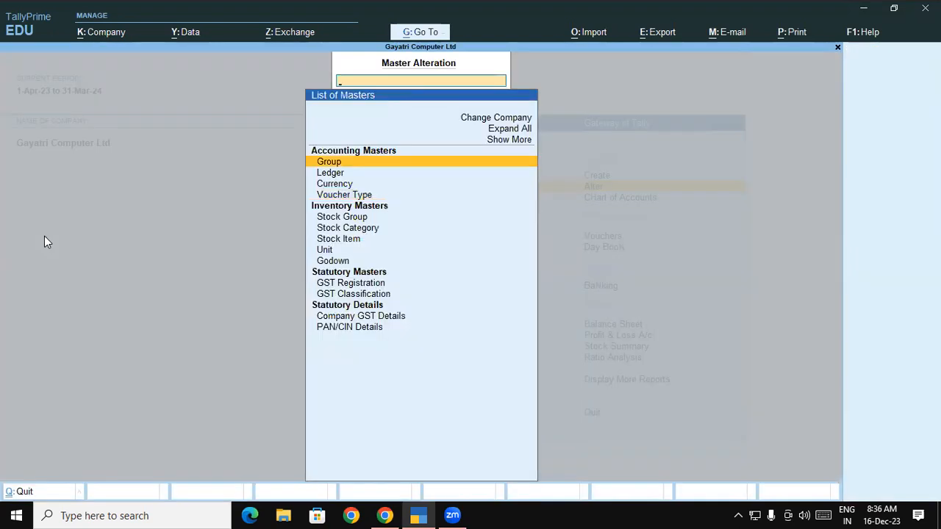
key("Down")
key("Down")
key("Down")
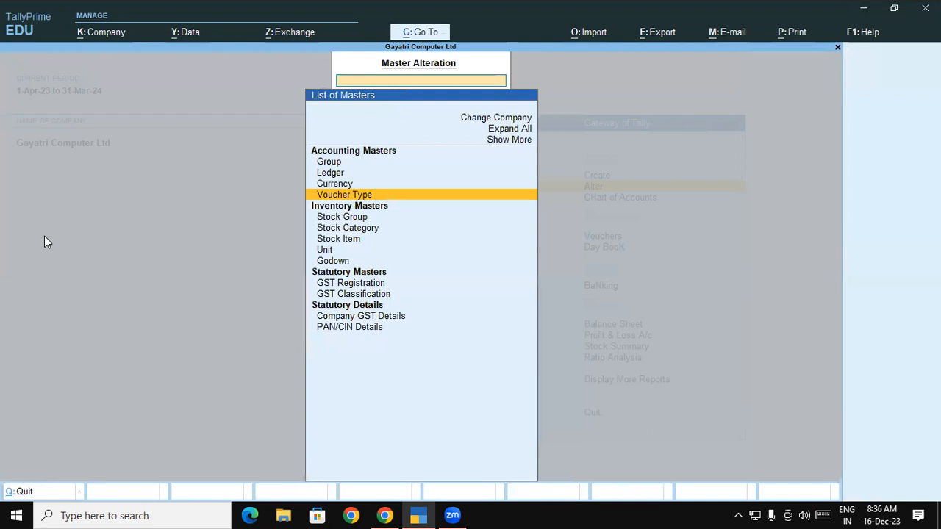
key("Return")
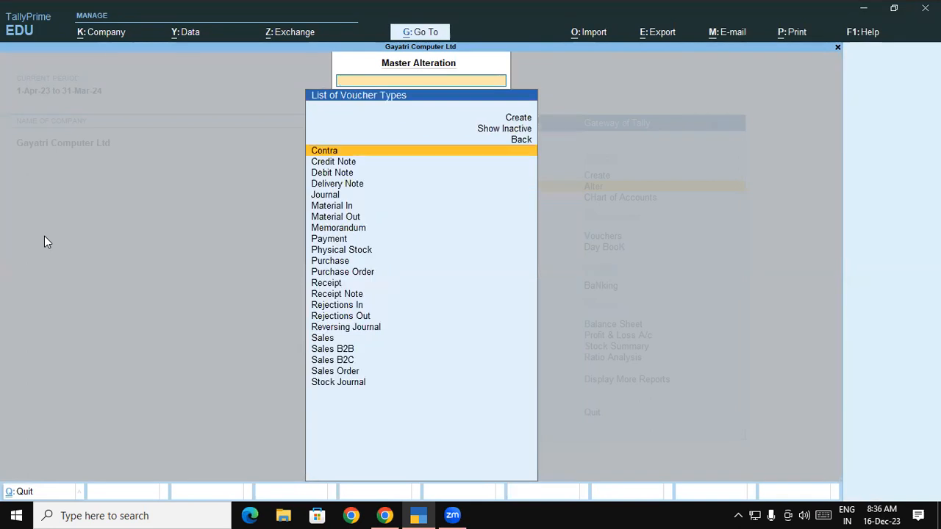
key("Down")
key("Down")
key("Down")
key("Down")
key("Down")
key("Down")
key("Down")
key("Down")
key("Down")
key("Down")
key("Down")
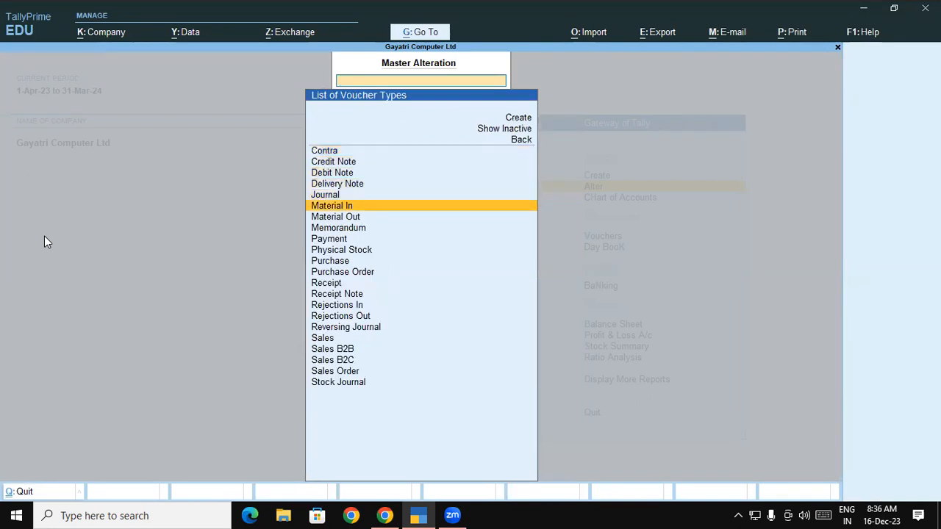
key("Down")
key("Down")
key("Down")
key("Down")
key("Down")
key("Down")
key("Down")
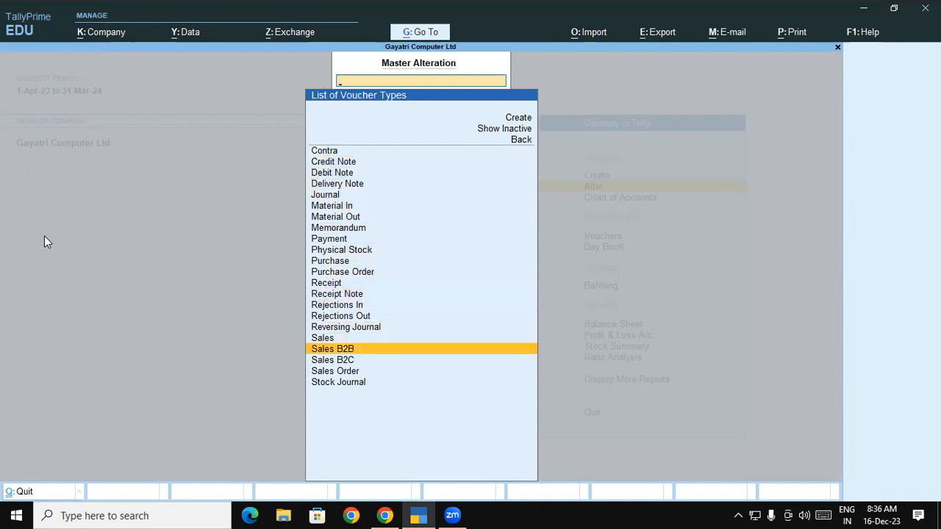
key("Return")
Enable additional numbering details for the Sales B2B voucher type, leaving the numbering method Automatic and the original voucher numbers retained.
key("Return")
key("Return")
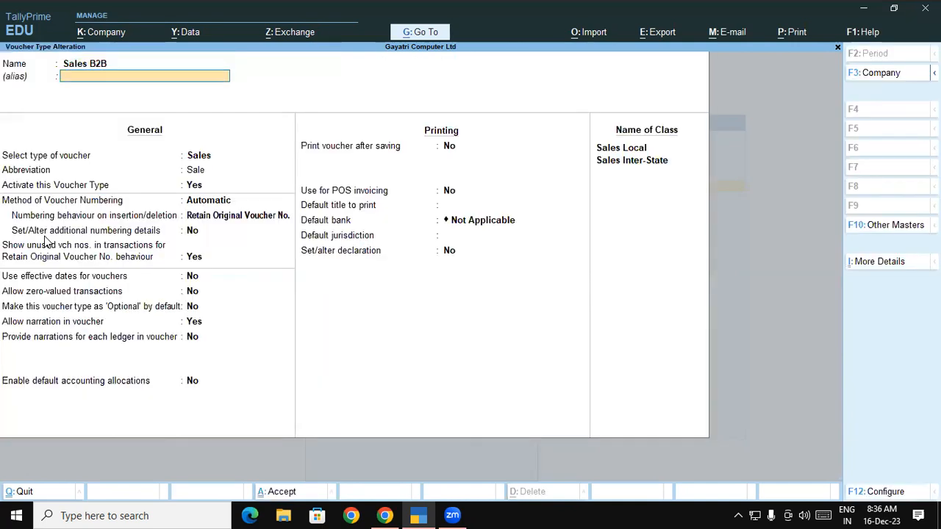
key("Return")
key("Return")
key("Return")
key("Return")
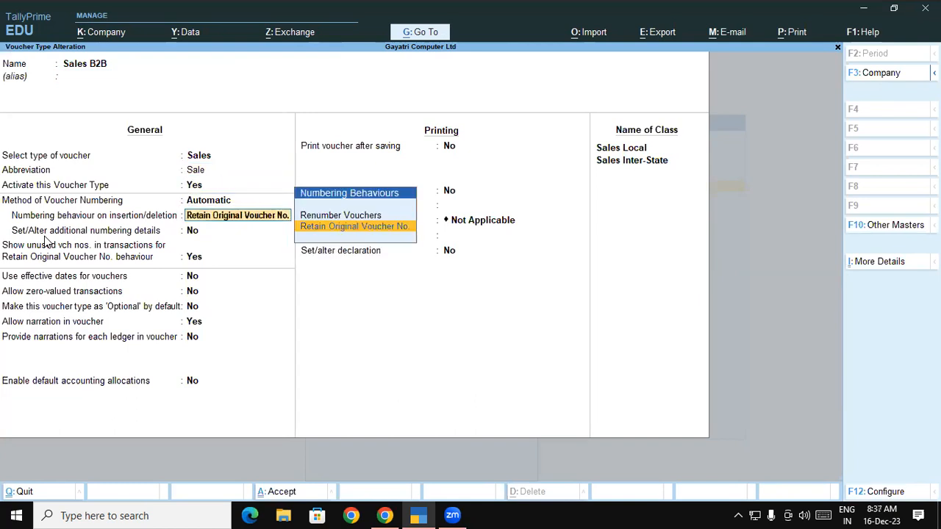
type("y")
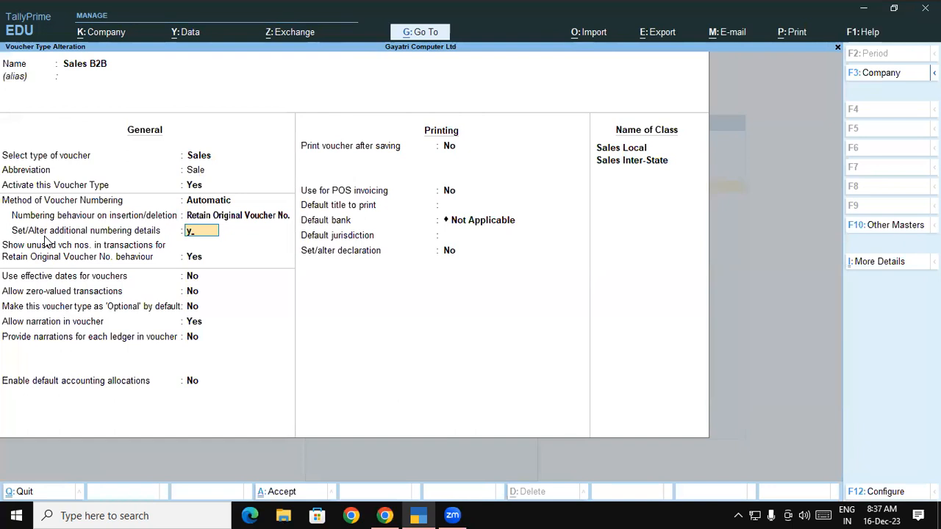
key("Return")
Restart the Sales B2B numbering yearly from 1-Apr-23 at number 1, leaving numerical width 0 and no zero prefill.
key("Return")
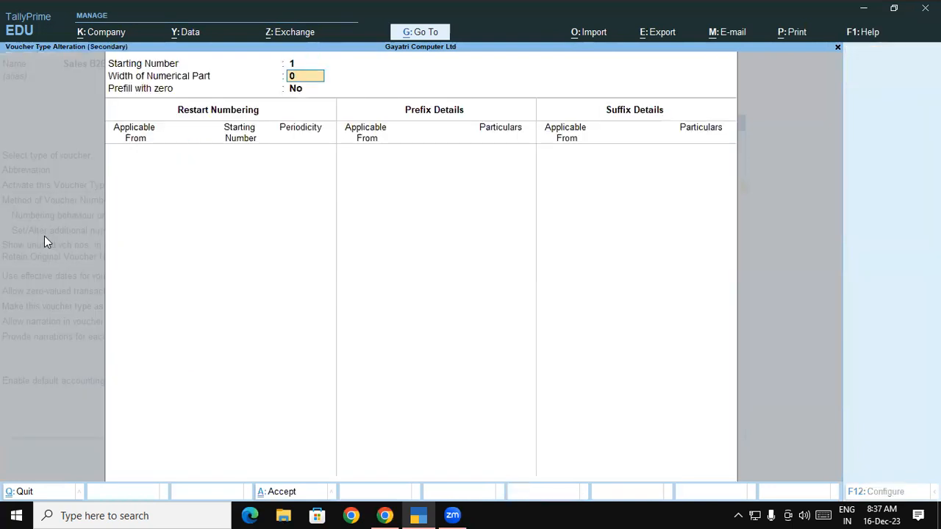
key("Return")
key("Return")
type("01-04")
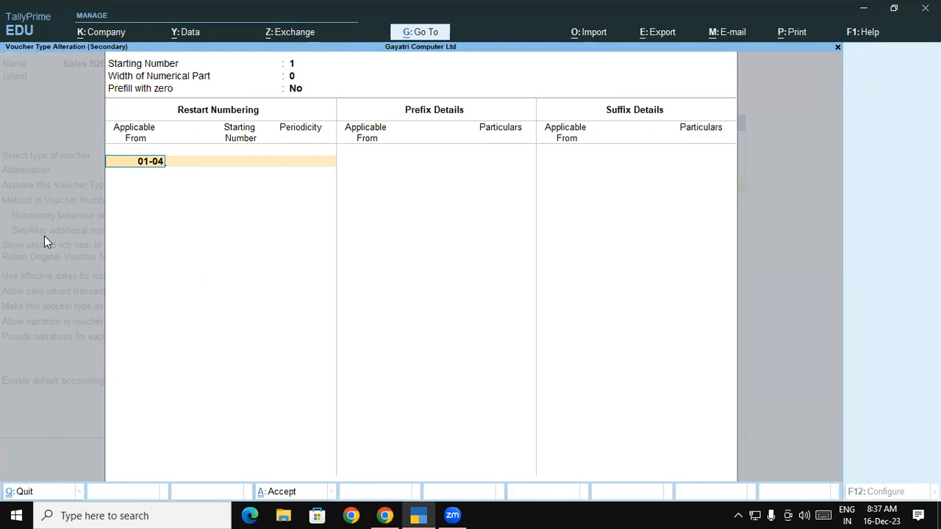
key("Return")
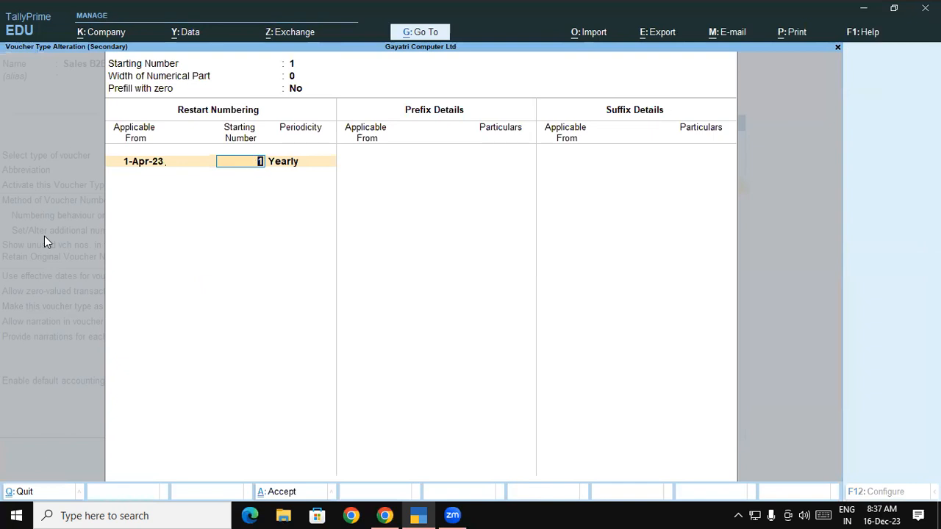
key("Return")
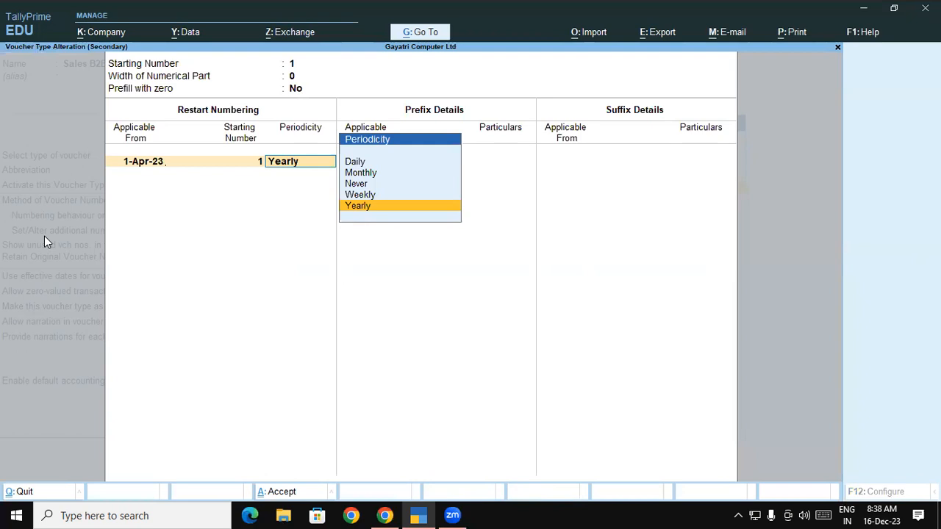
key("Return")
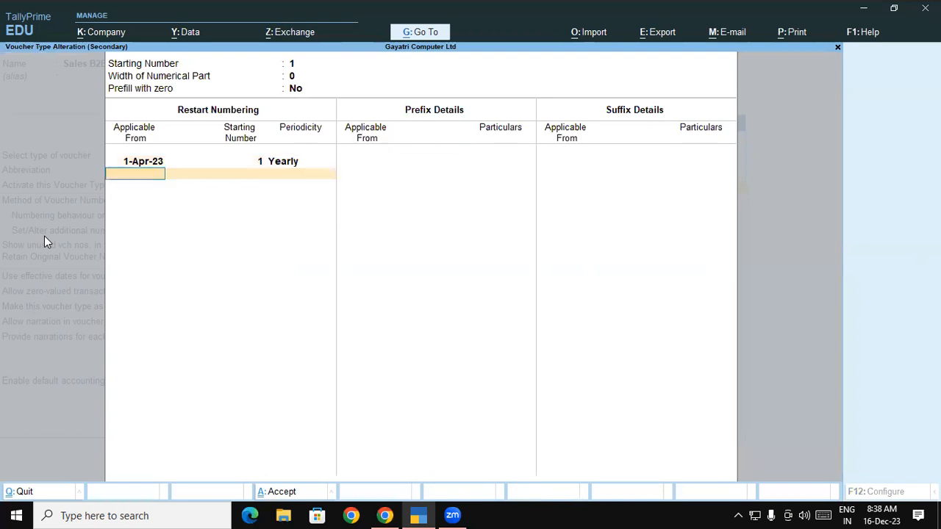
key("Return")
Add the voucher number prefix B2B-00 applicable from 1-Apr-23, leave the suffix blank and close the numbering details.
type("01-04")
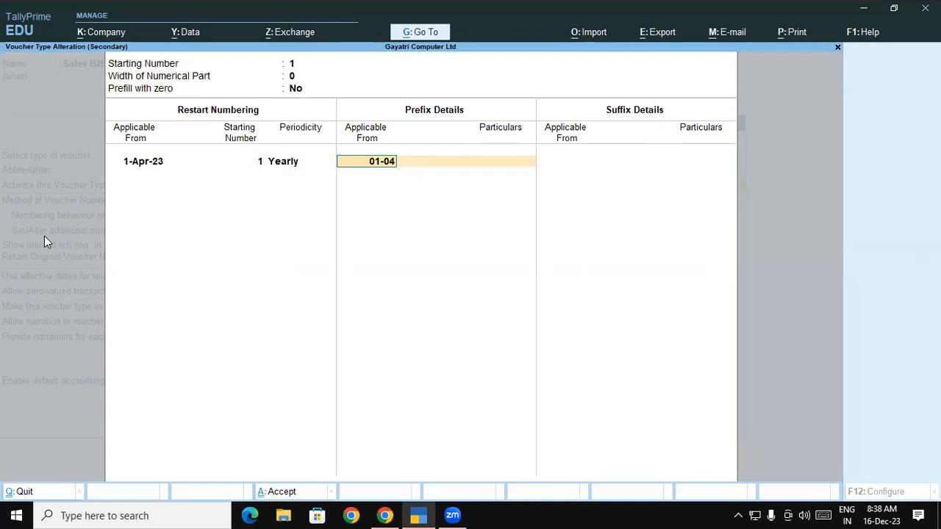
key("Return")
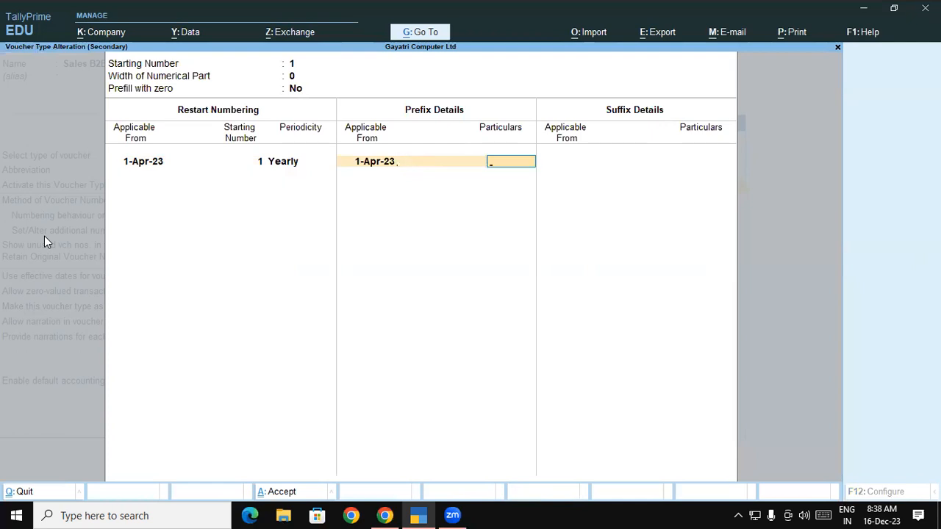
type("B2B-00")
key("Return")
key("Return")
key("Return")
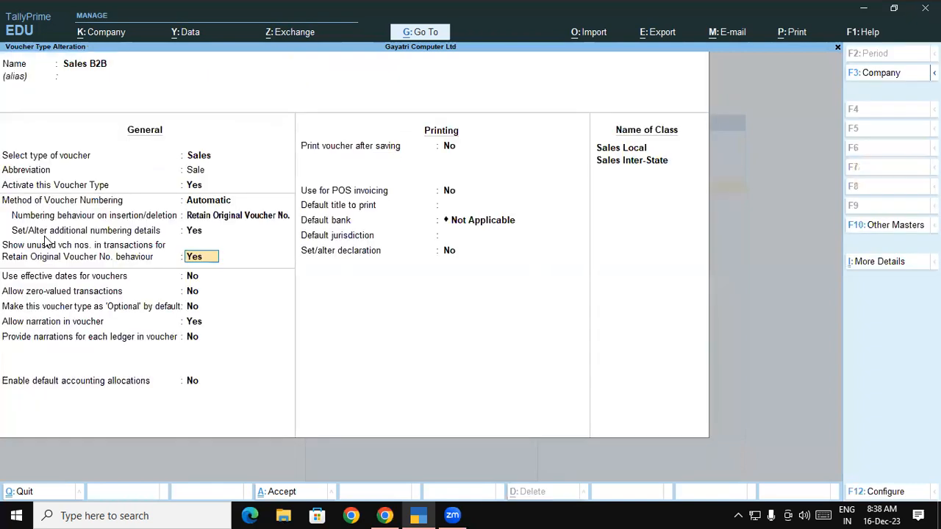
Save the altered Sales B2B voucher type with its remaining options as they are.
key("Return")
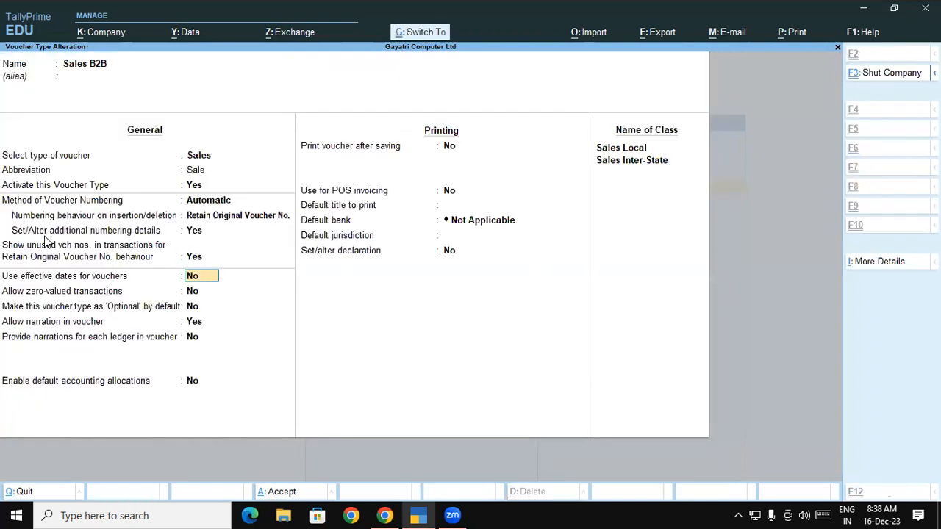
key("ctrl+a")
key("y")
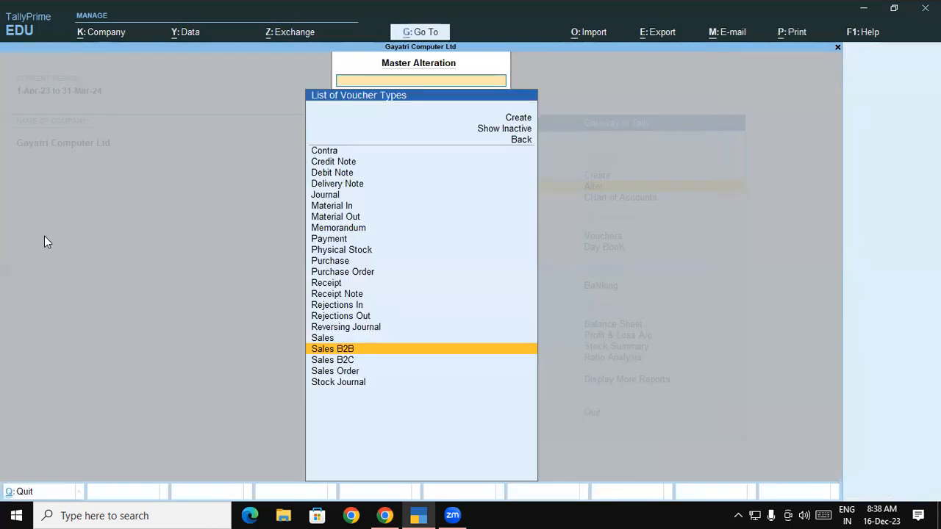
Open the Sales B2C voucher type for alteration and enable its additional numbering details, keeping the Automatic numbering method and original voucher numbers.
key("Down")
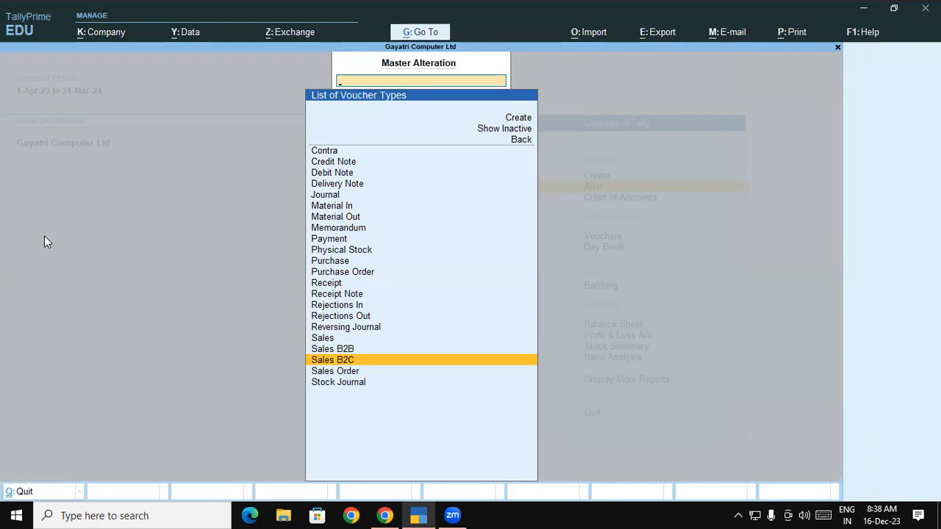
key("Return")
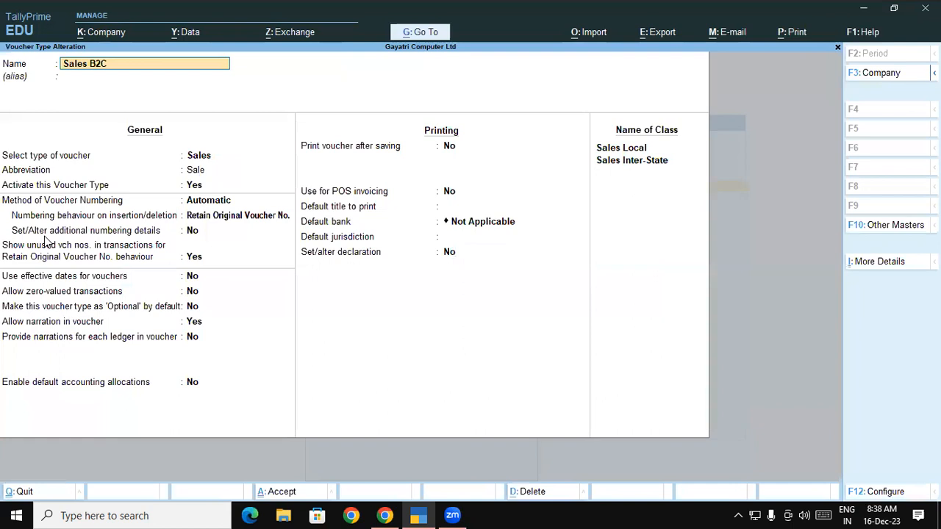
key("Return")
key("Return")
key("Return")
key("Return")
key("Return")
key("Return")
type("y")
Restart the Sales B2C numbering yearly from 1-Apr-23 at number 1, leaving numerical width 0 and no zero prefill.
key("Return")
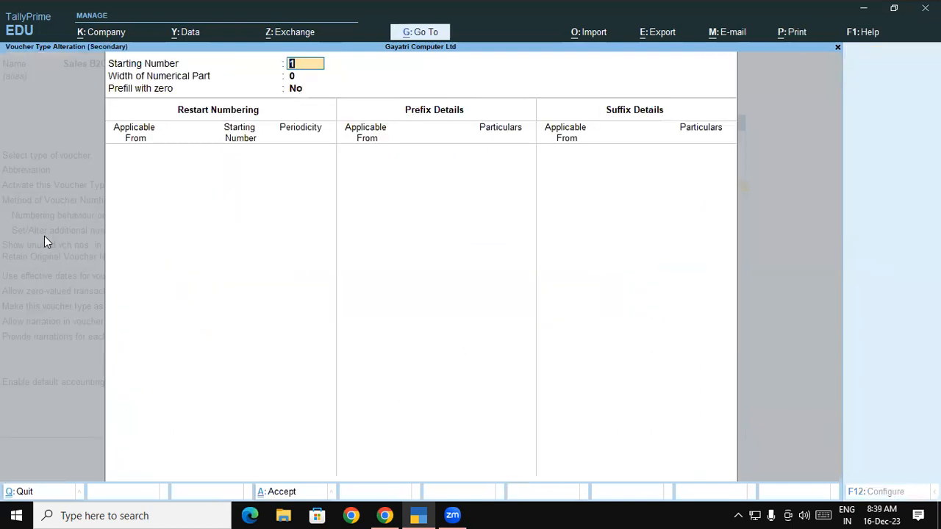
key("Return")
key("Return")
key("Return")
type("01-")
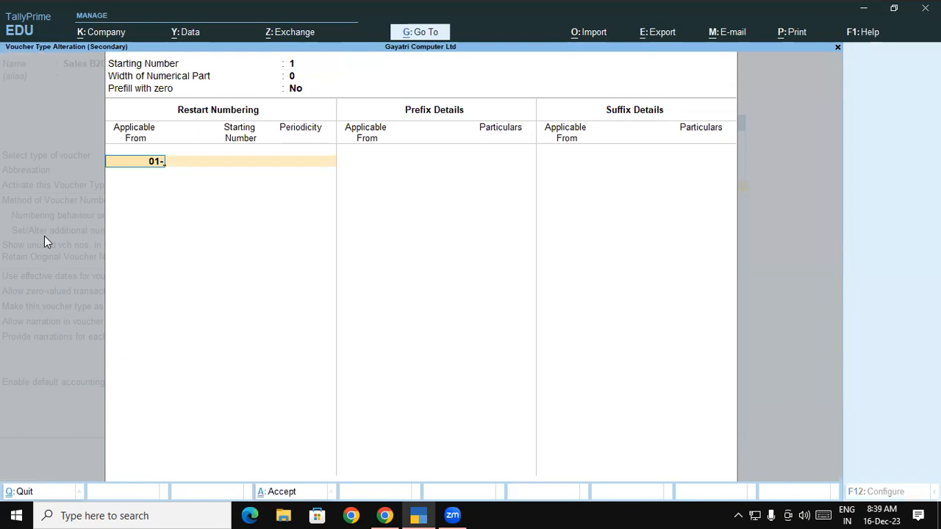
type("04")
key("Return")
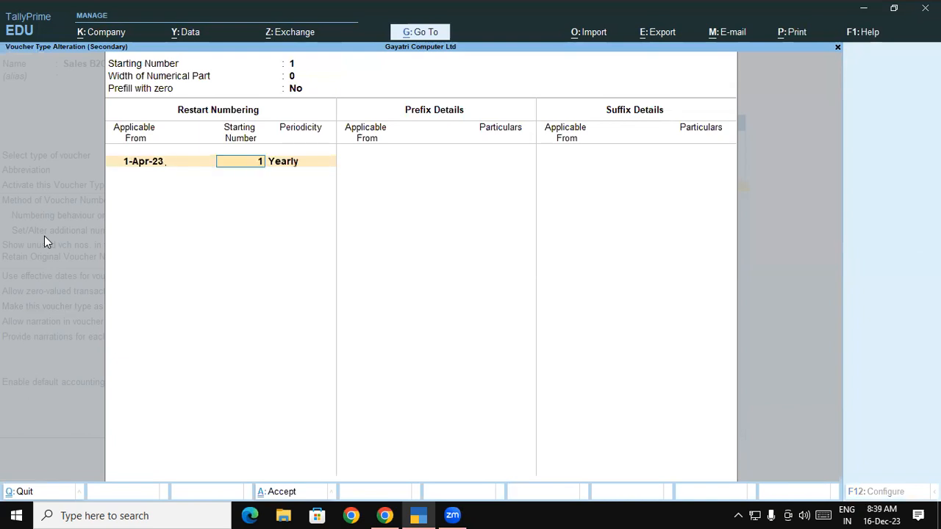
key("Return")
key("Return")
key("Return")
Add the voucher number prefix B2C-00 applicable from 1-Apr-23, leave the suffix blank and close the numbering details.
type("01-04")
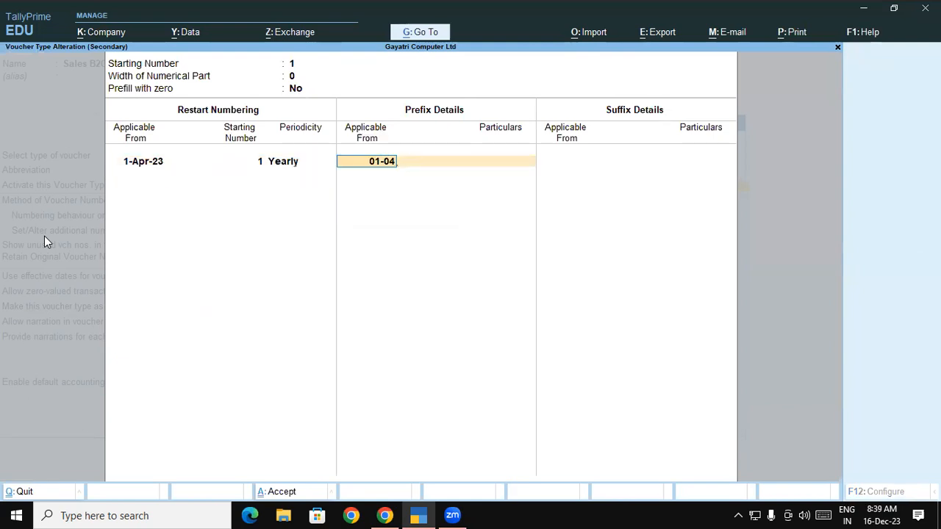
key("Return")
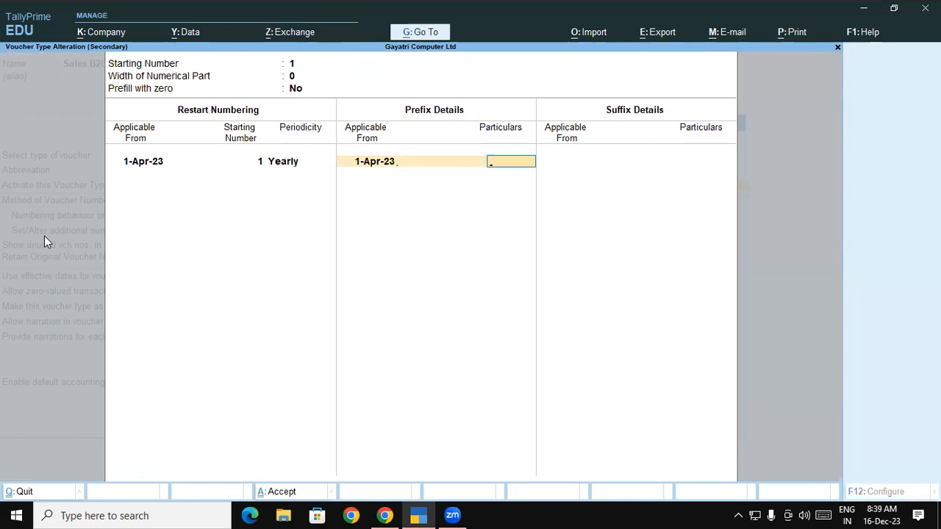
type("B2C-00")
key("Return")
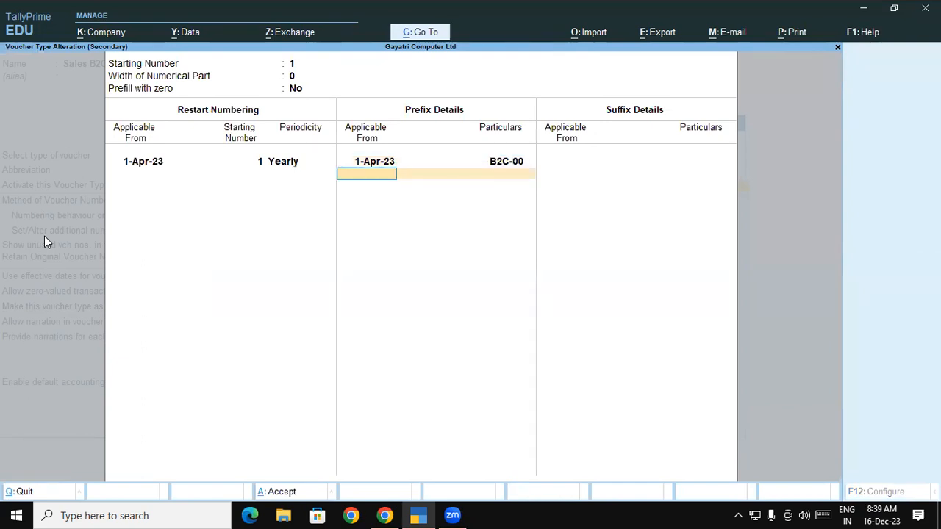
key("Return")
key("Return")
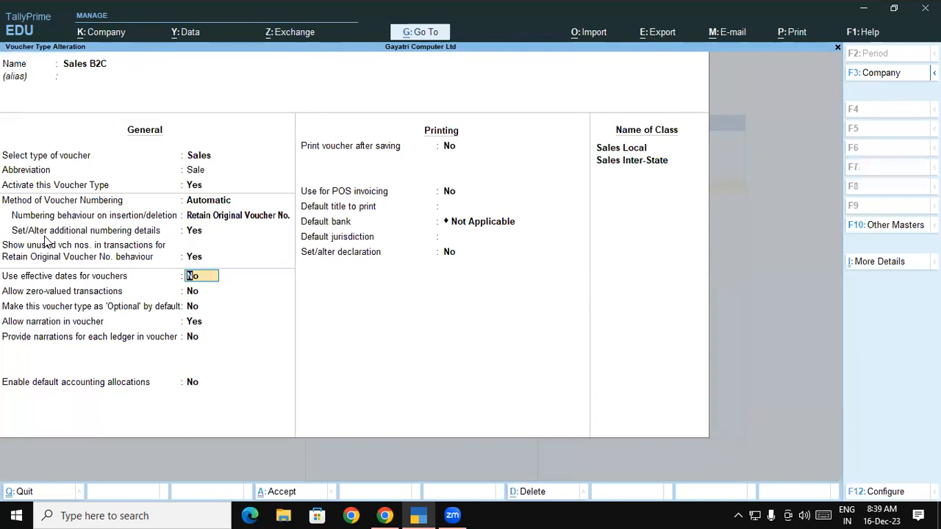
Save the altered Sales B2C voucher type and return to the Gateway of Tally.
key("ctrl+a")
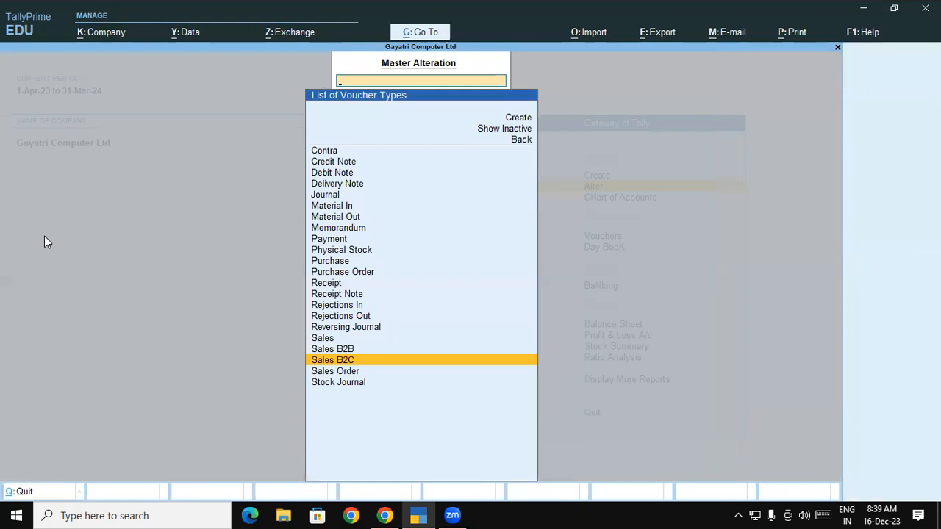
key("Escape")
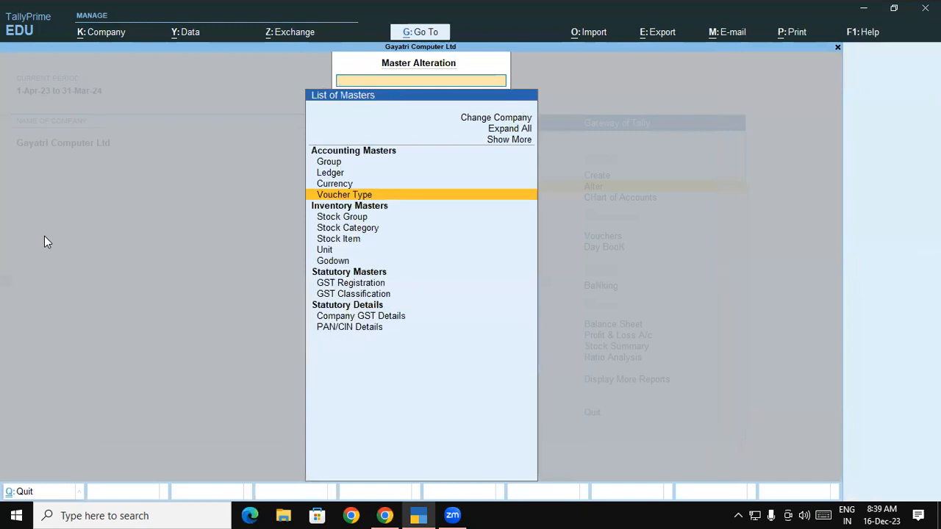
key("Escape")
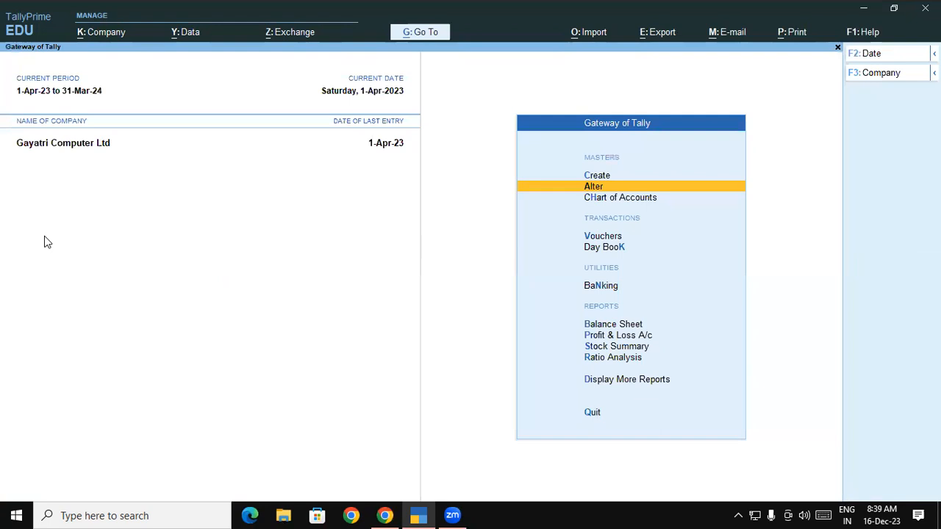
Check the voucher number offered for a new Sales B2B voucher and leave the voucher without an entry.
key("Down")
key("Down")
key("Return")
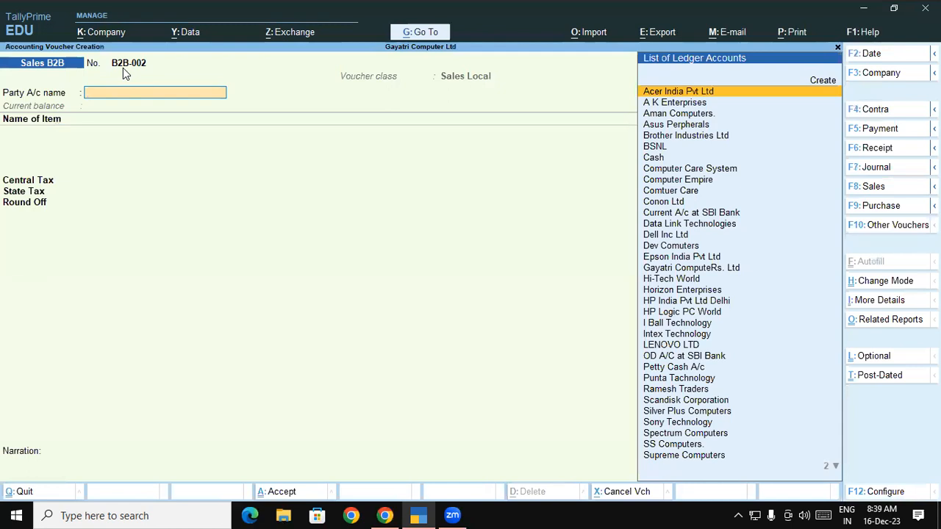
key("Escape")
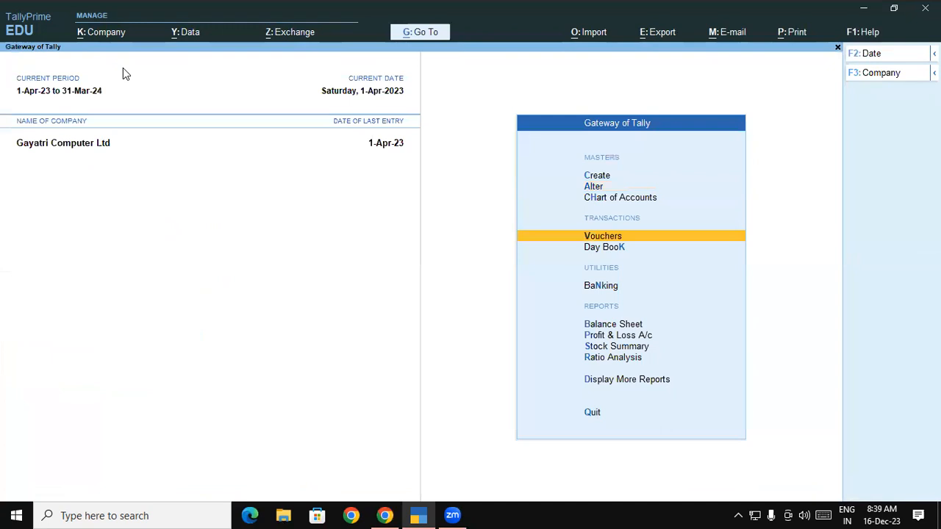
Open the Day Book and check the voucher number of the SS Computers Sales B2B entry.
key("Down")
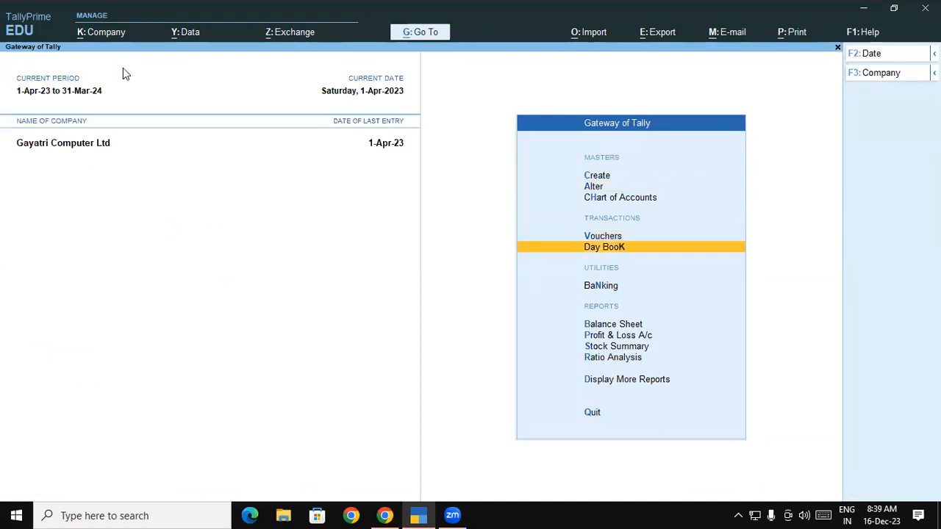
key("Return")
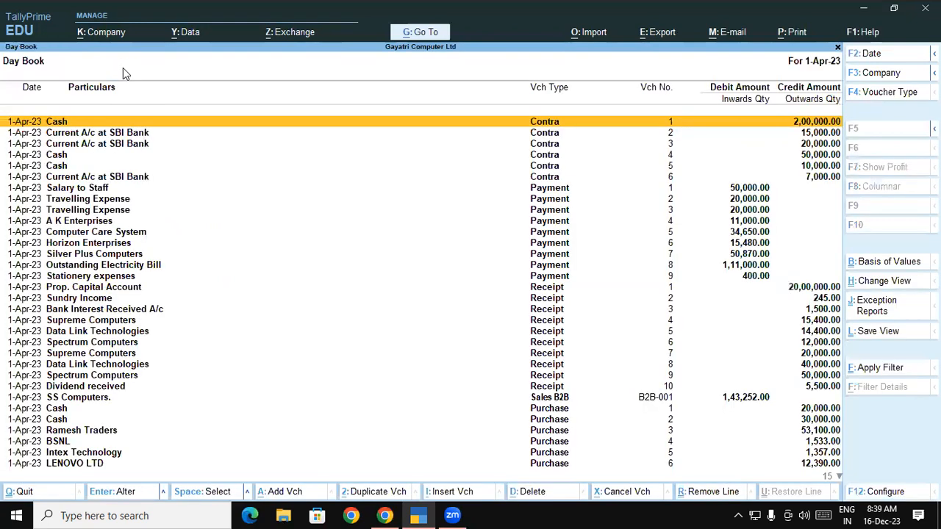
left_click(671, 401)
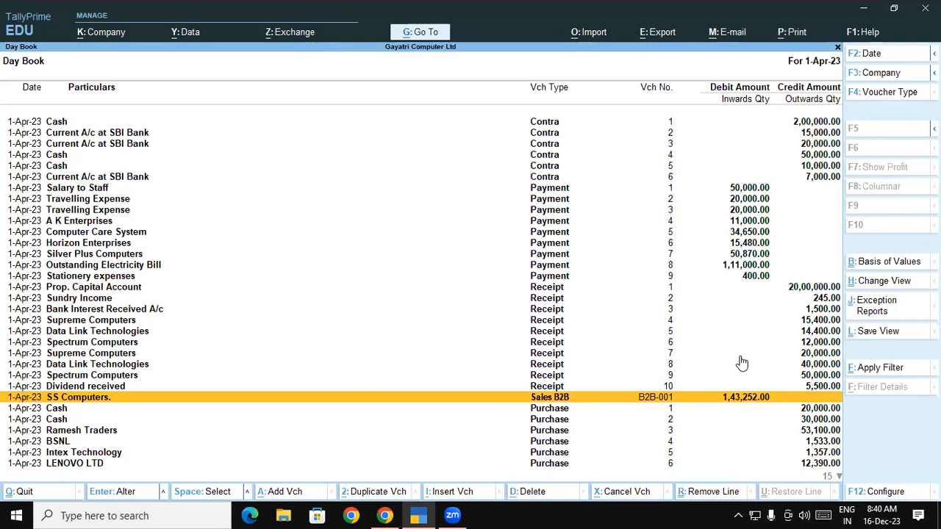
Leave the Day Book, review the voucher types available for alteration down to Sales B2B, and return without altering any.
key("Escape")
key("Escape")
key("Escape")
key("Down")
key("Return")
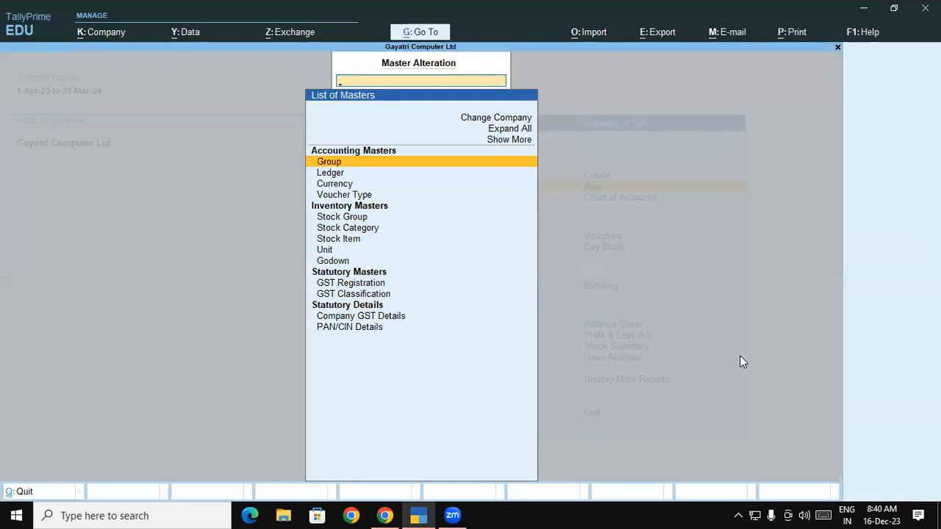
key("Down")
key("Down")
key("Down")
key("Down")
key("Up")
key("Return")
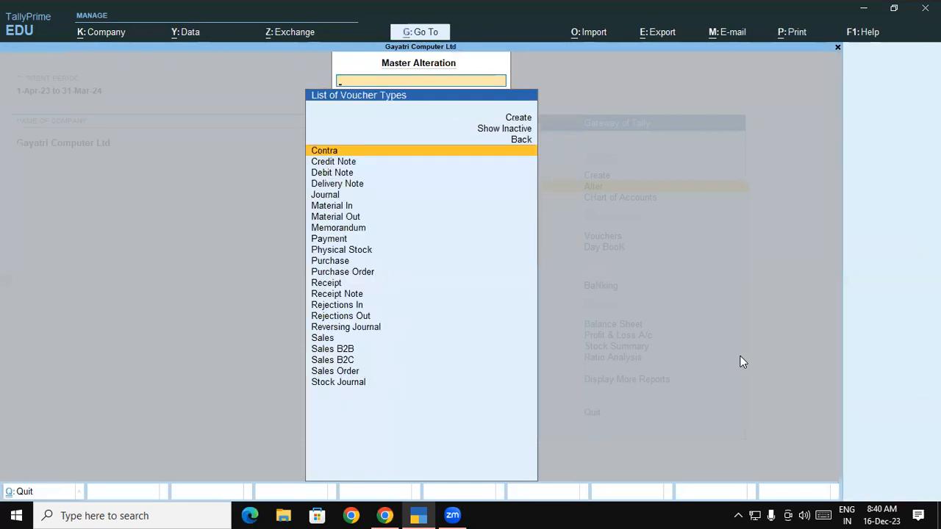
key("Down")
key("Down")
key("Down")
key("Down")
key("Down")
key("Down")
key("Down")
key("Down")
key("Down")
key("Down")
key("Down")
key("Down")
key("Down")
key("Down")
key("Down")
key("Down")
key("Down")
key("Down")
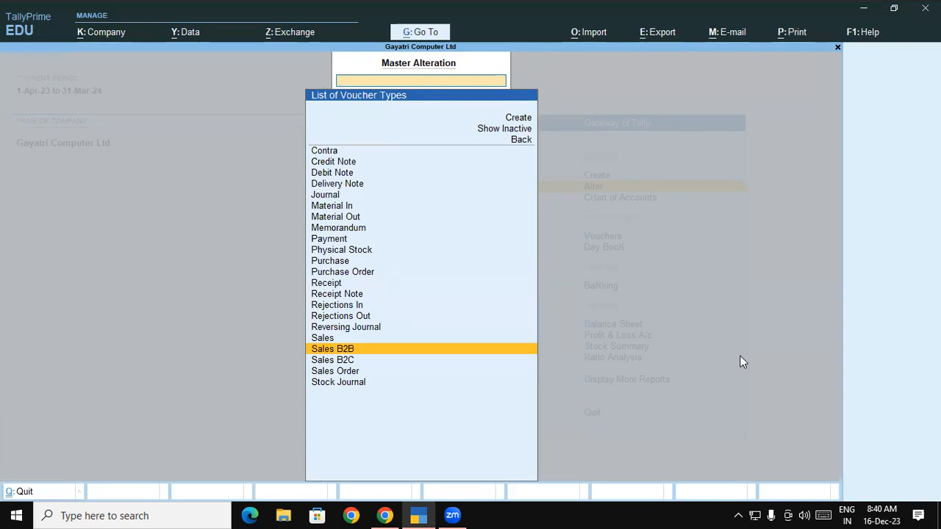
key("Escape")
key("Escape")
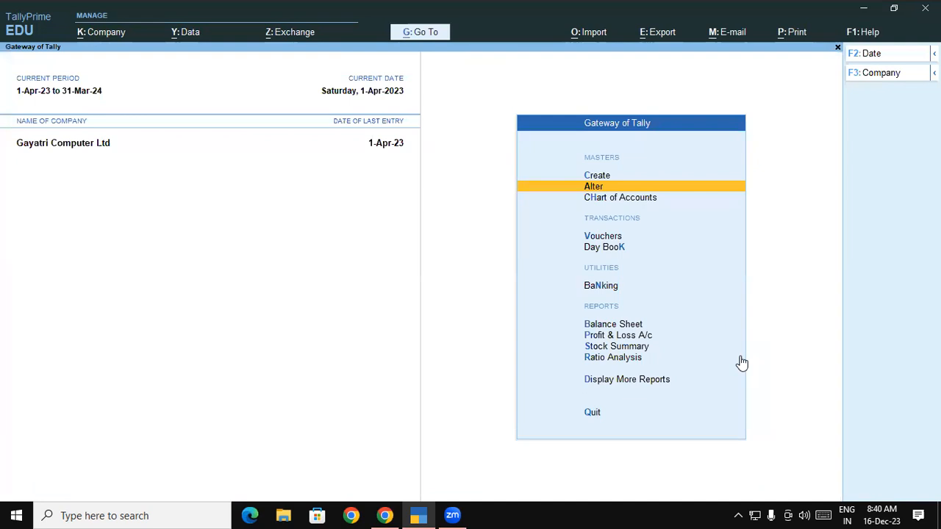
key("Down")
key("Down")
key("Return")
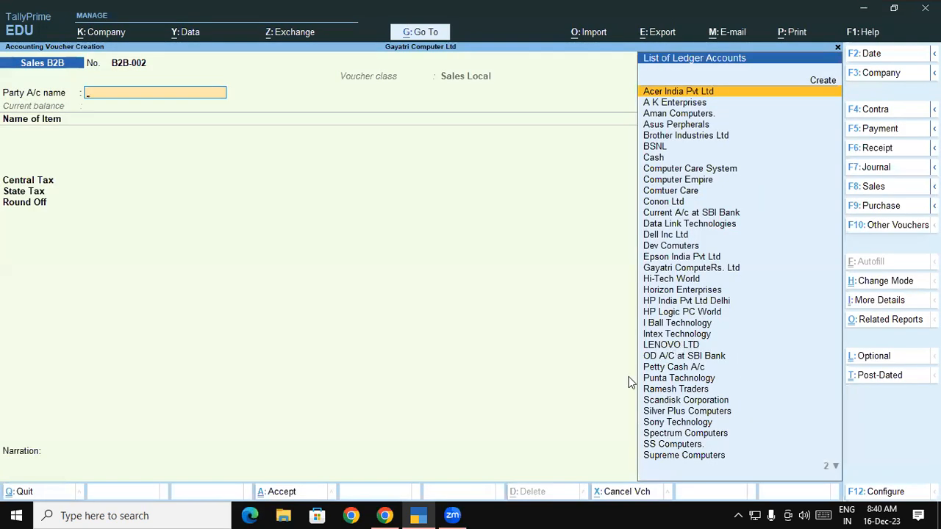
Switch to the Tally Prime PDF in Chrome and read the page 60 instructions on checking item-wise tax through GST Tax Analysis.
left_click(384, 515)
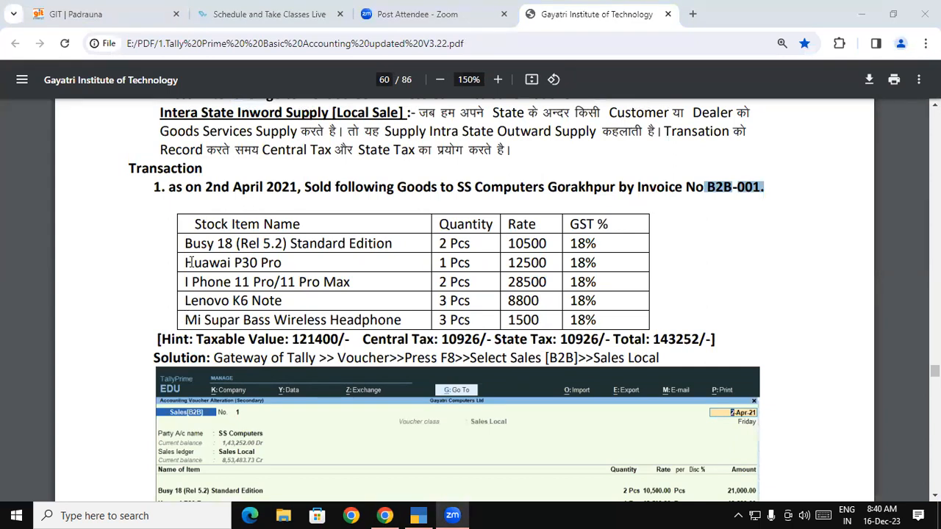
scroll(189, 268, "up", 1)
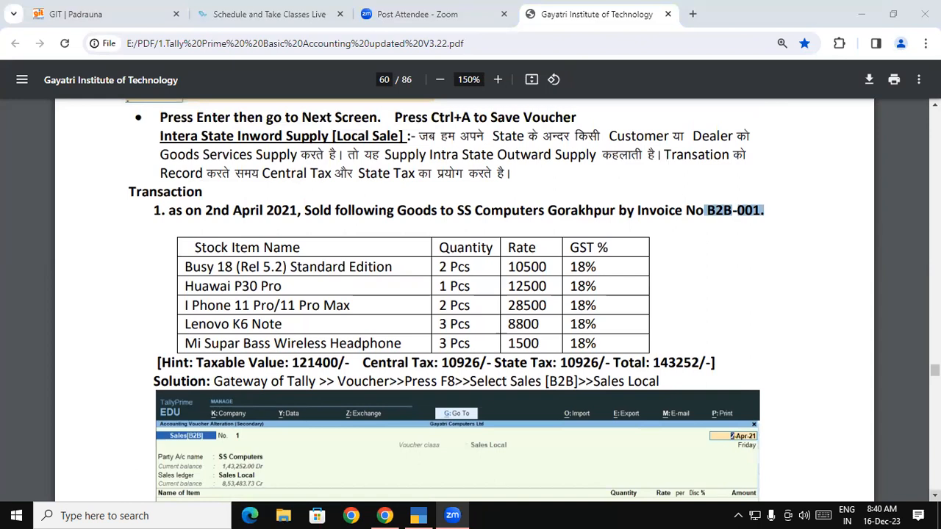
scroll(169, 195, "down", 7)
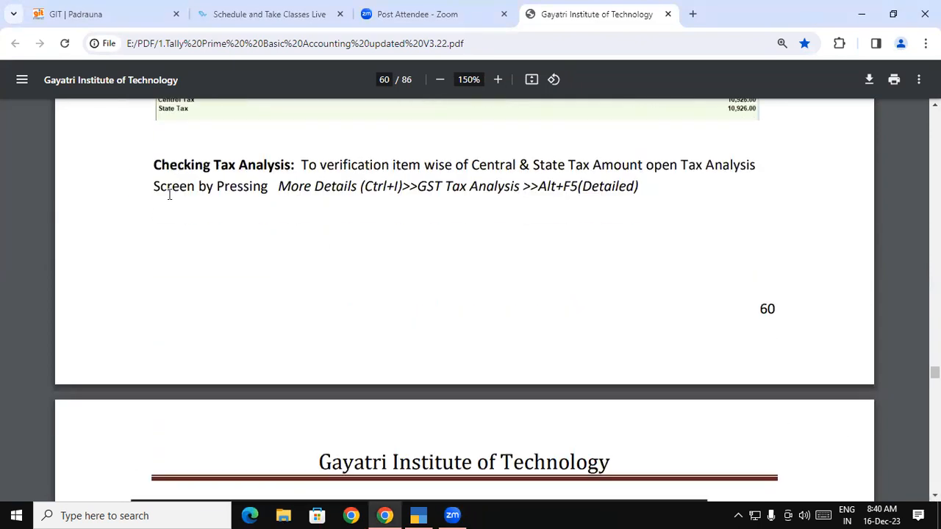
left_click_drag(152, 164, 623, 165)
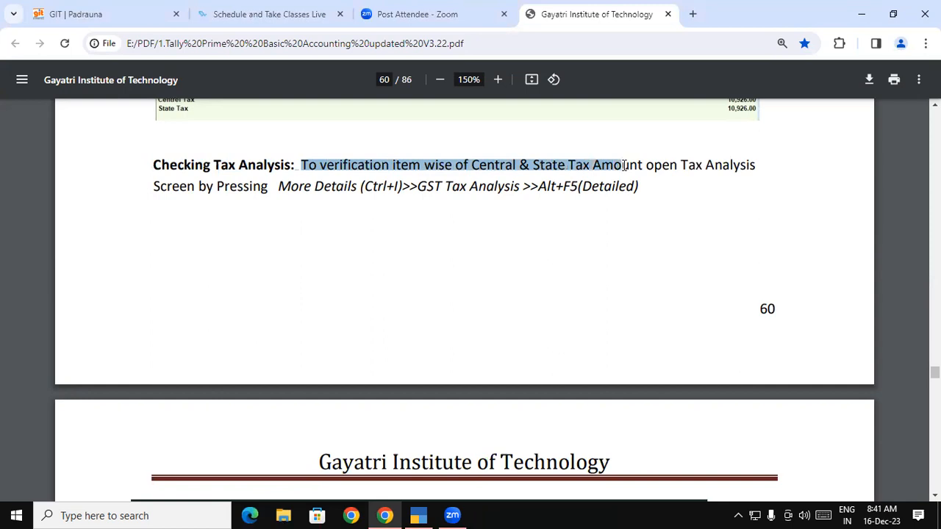
left_click_drag(704, 160, 757, 166)
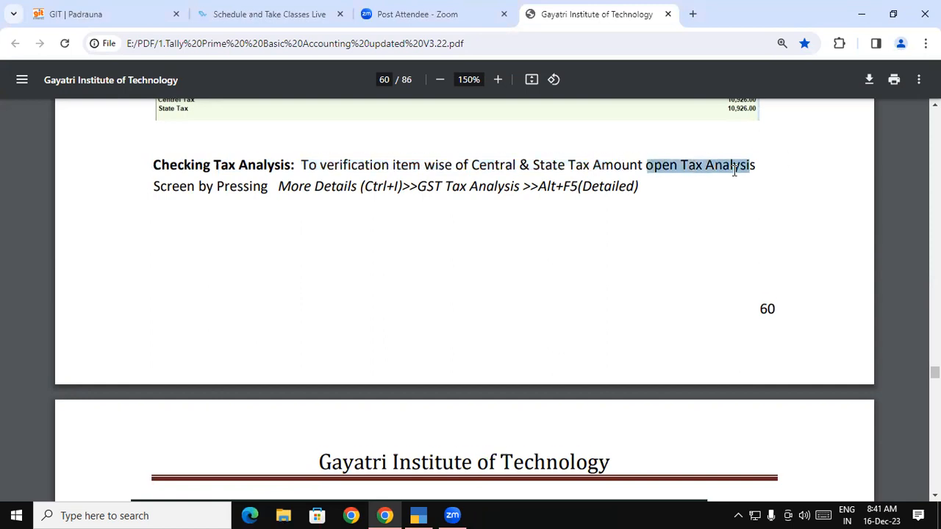
scroll(166, 172, "down", 1)
left_click_drag(167, 144, 628, 147)
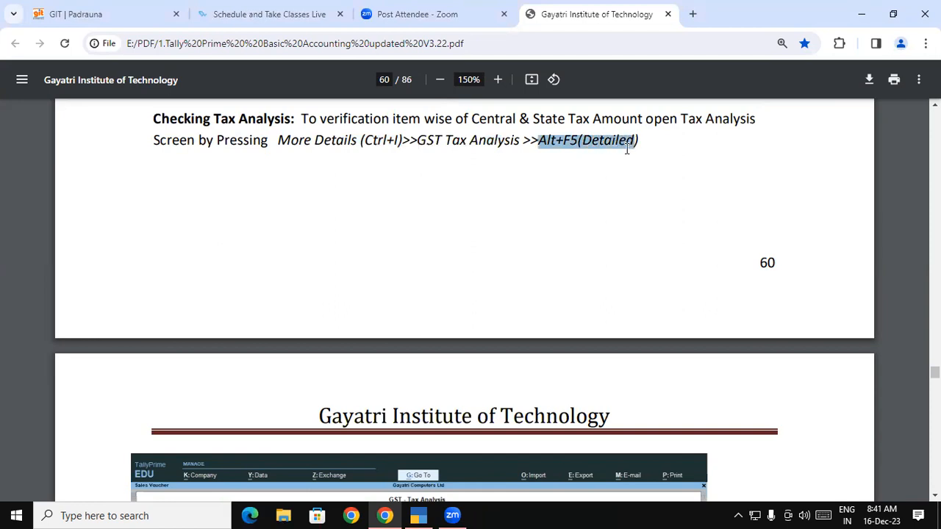
left_click(383, 142)
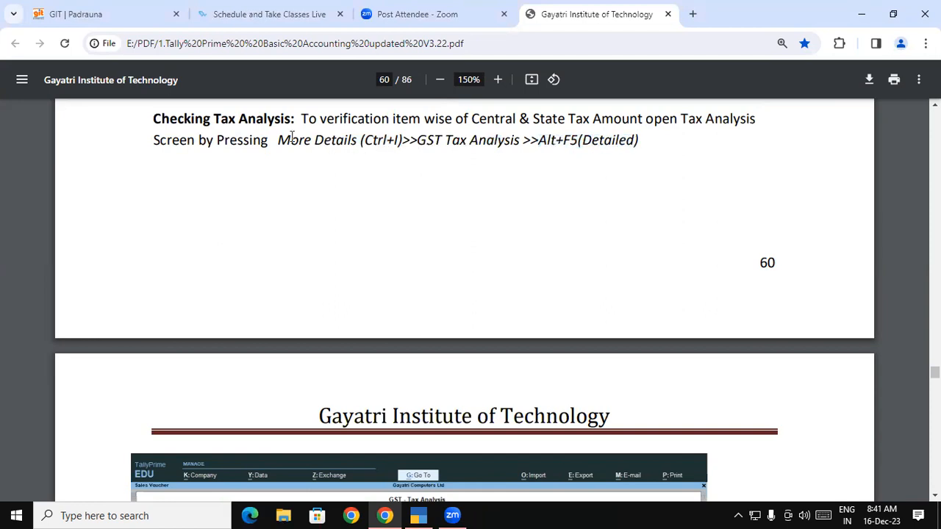
left_click_drag(278, 142, 519, 134)
left_click(441, 146)
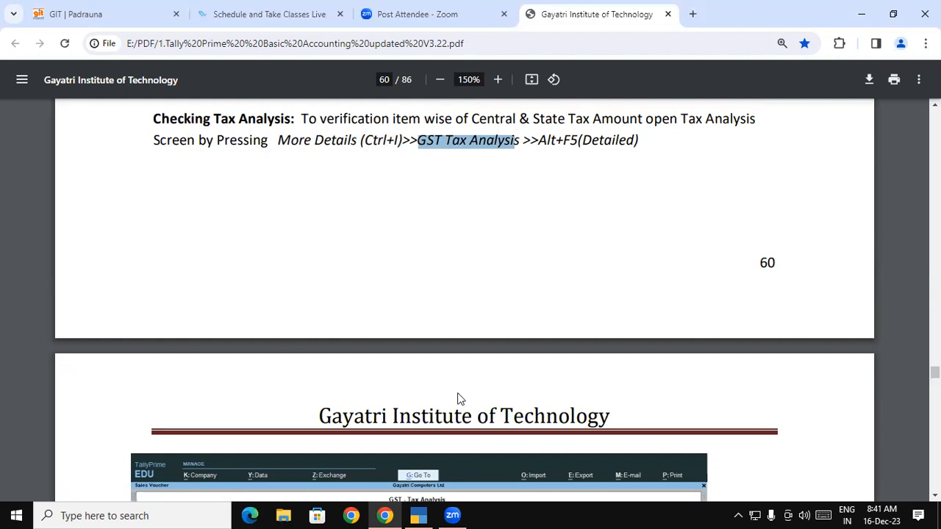
Switch back to TallyPrime, leave the blank voucher and open the SS Computers Sales B2B voucher from the Day Book.
key("alt+Tab")
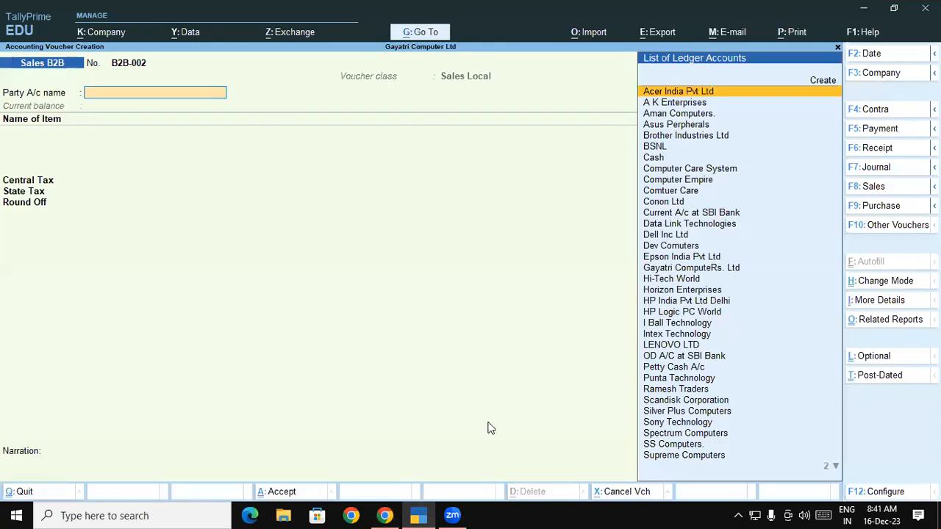
key("Escape")
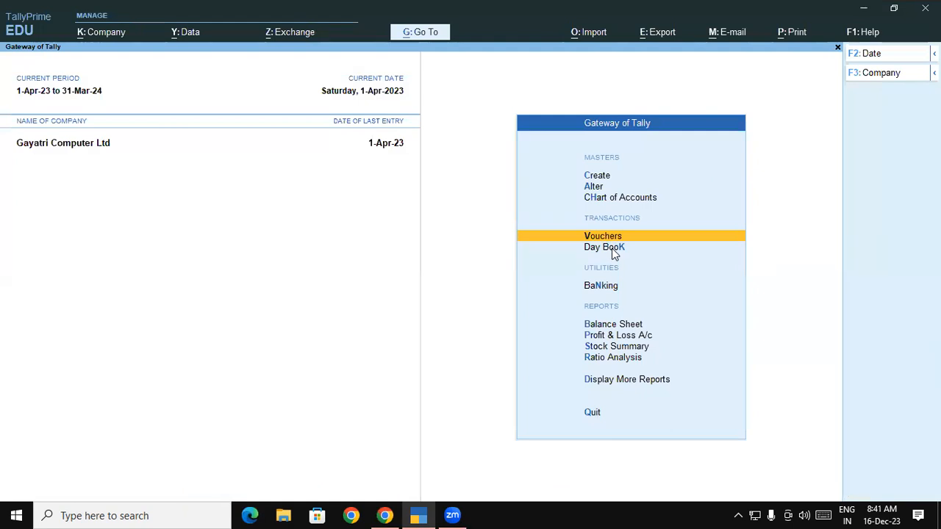
left_click(613, 250)
double_click(555, 399)
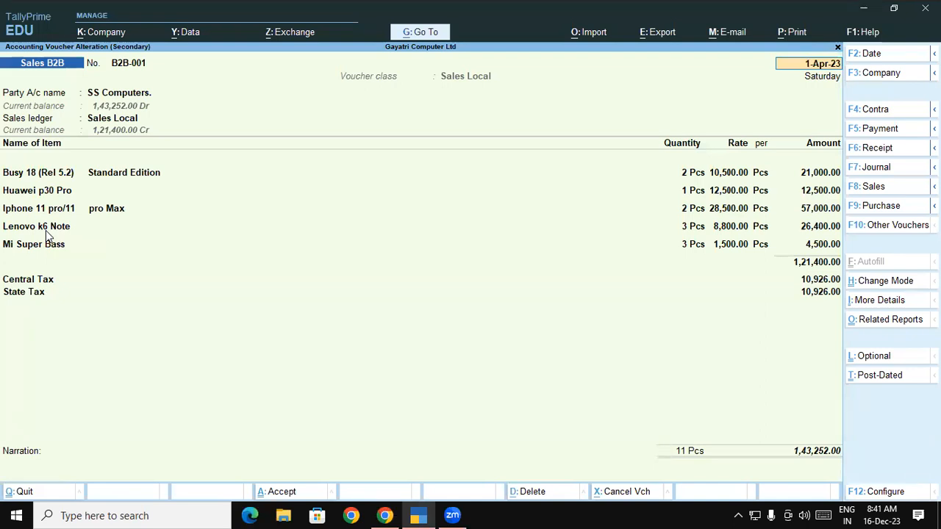
Expand the list of additional details for the SS Computers voucher, look over its GST options, and return to the voucher.
left_click(876, 302)
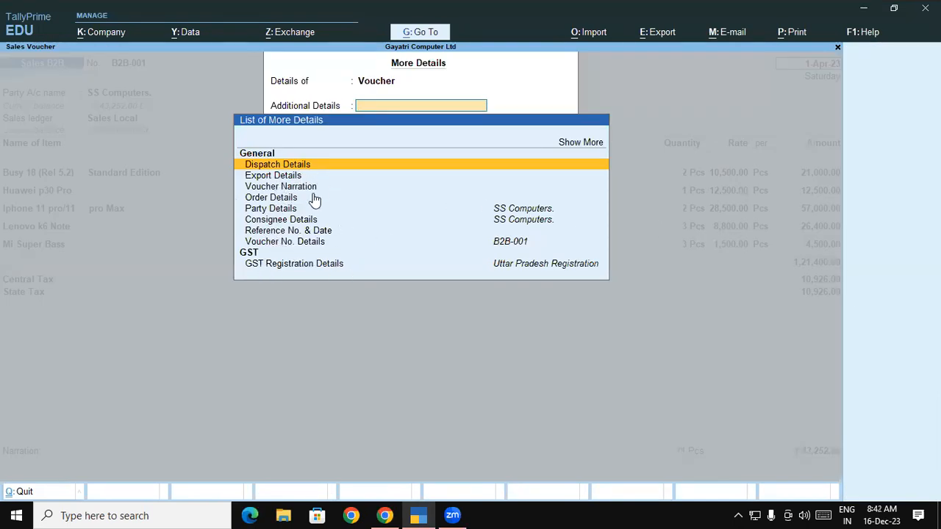
left_click(564, 145)
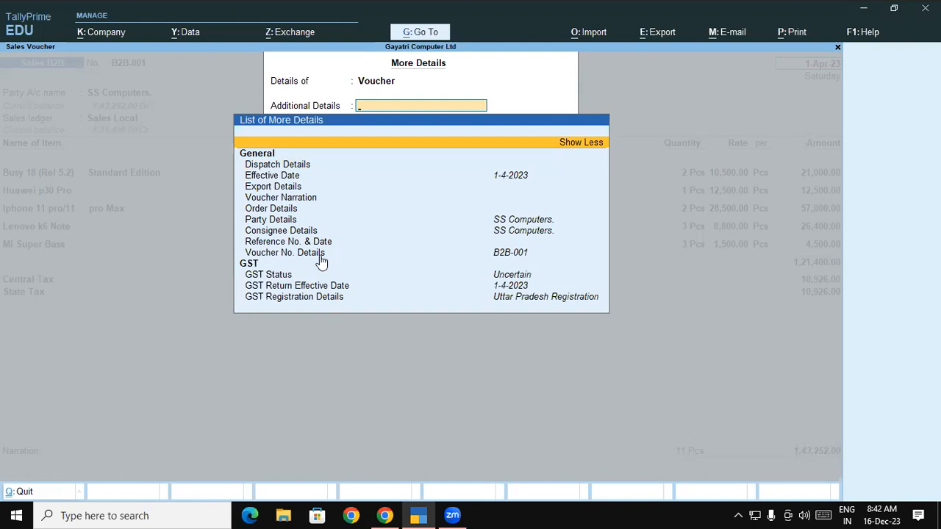
key("Escape")
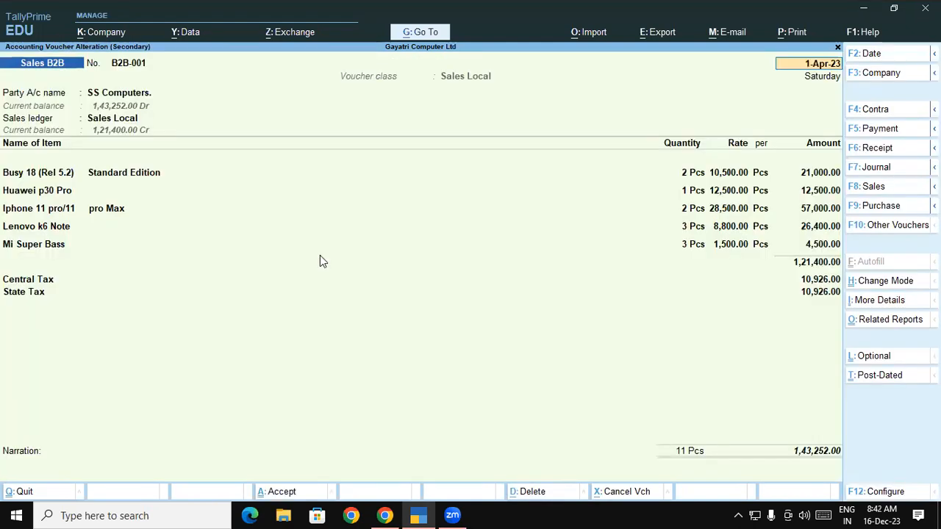
Open the GST Tax Analysis for the SS Computers Sales B2B voucher and show it in detailed form.
key("ctrl")
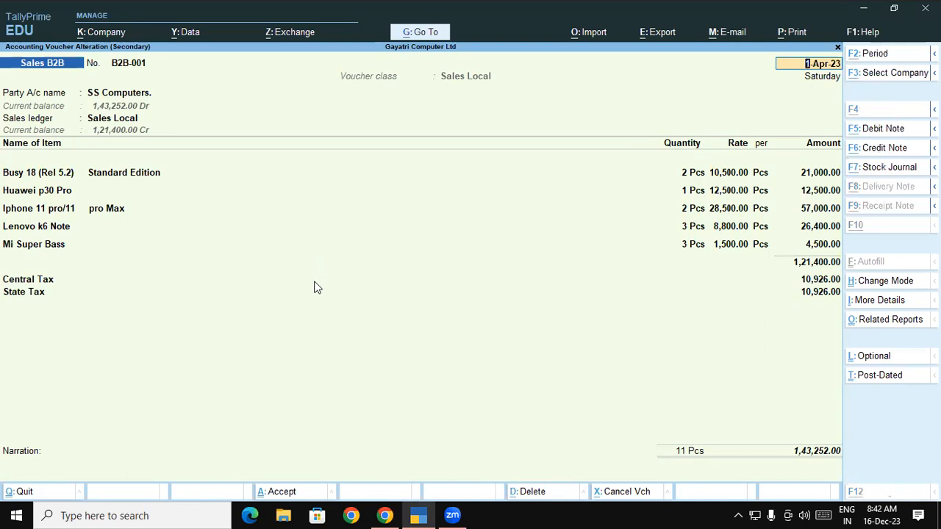
left_click(314, 286)
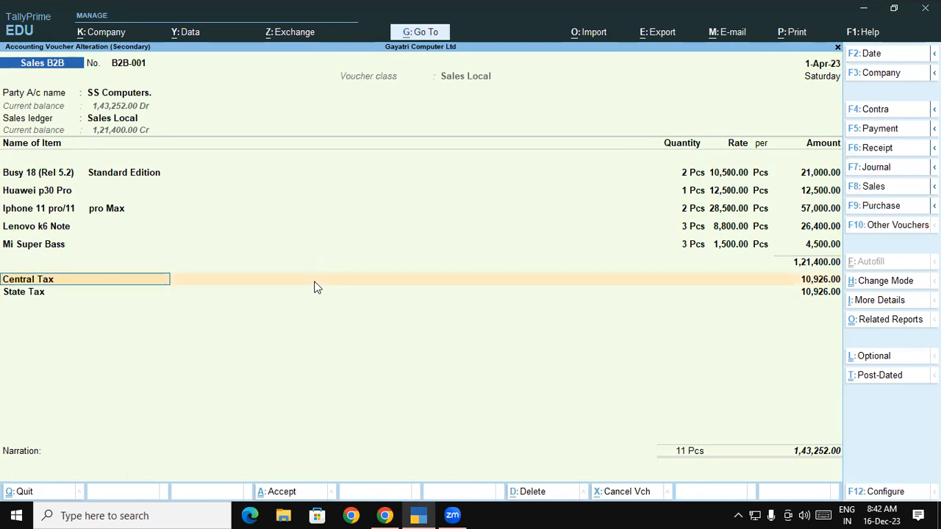
key("ctrl")
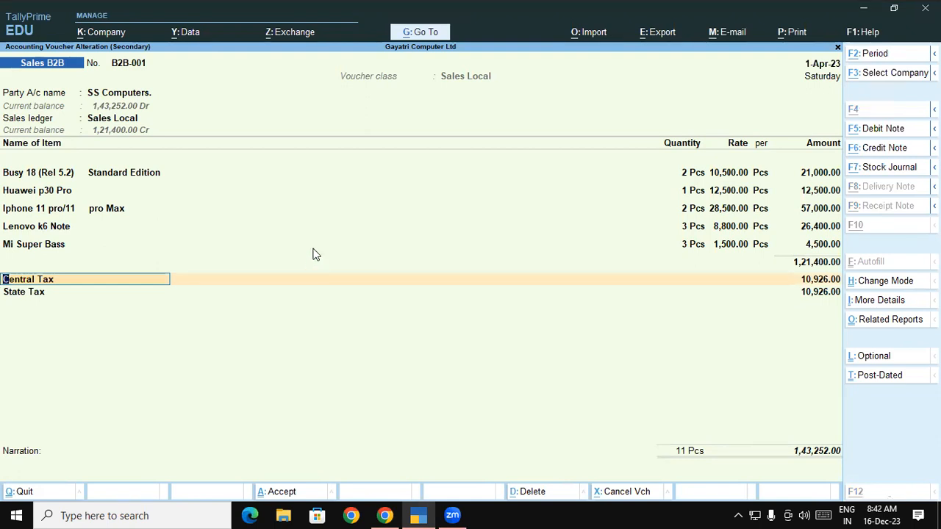
key("alt")
key("ctrl+o")
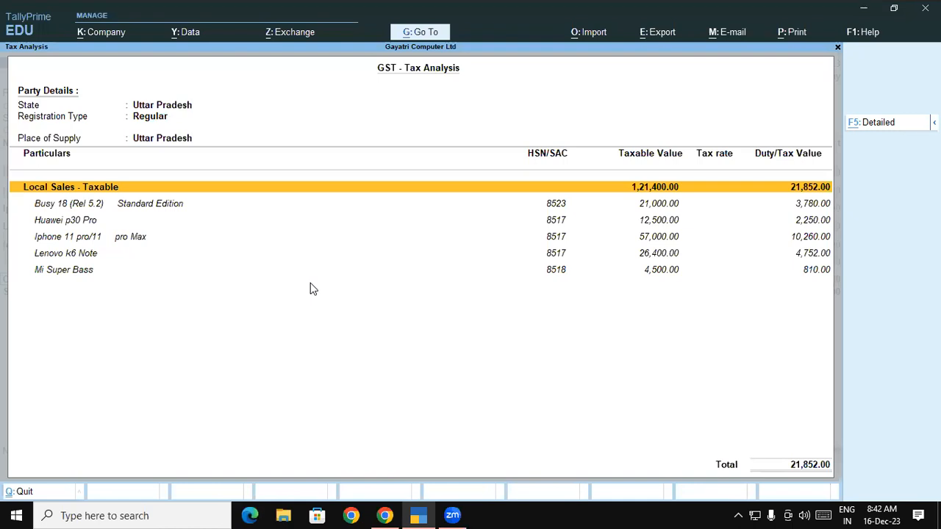
key("F5")
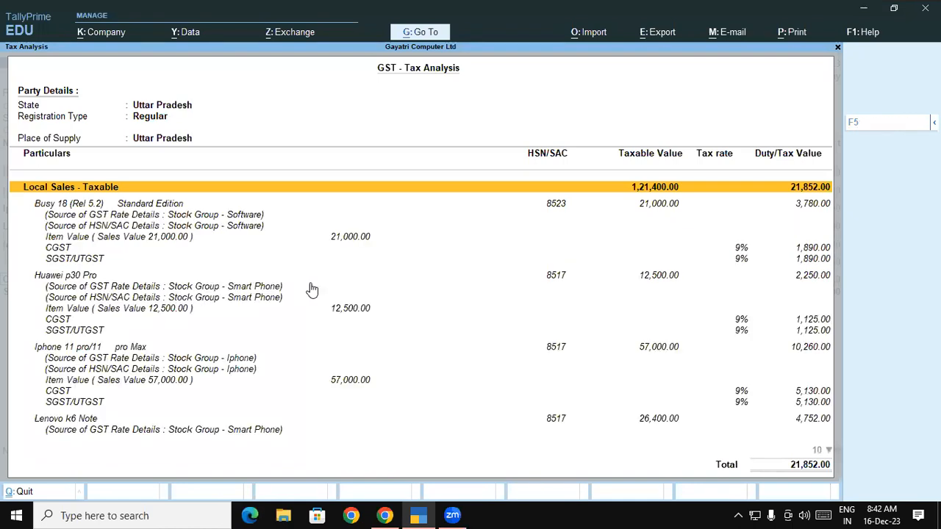
Examine the CGST and SGST rates and amounts for each item down to Mi Super Bass, and return to the voucher.
left_click(61, 250)
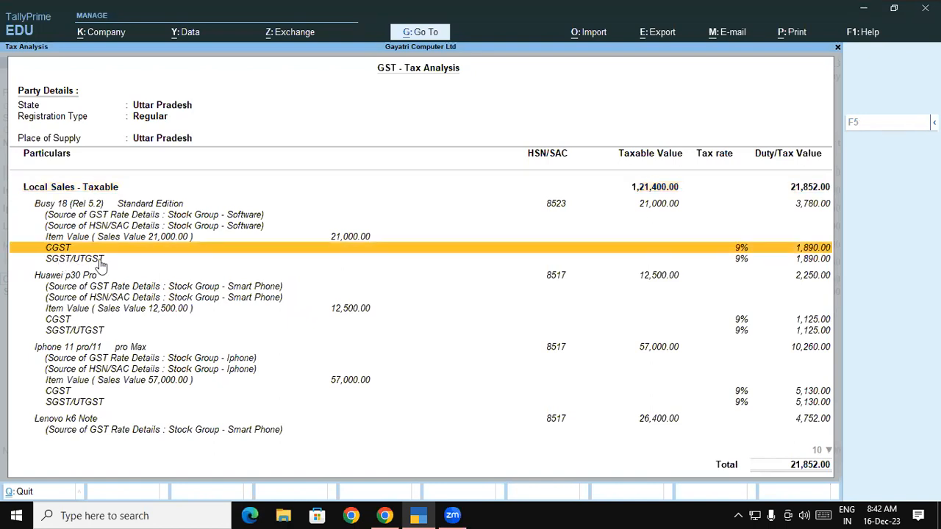
left_click(97, 260)
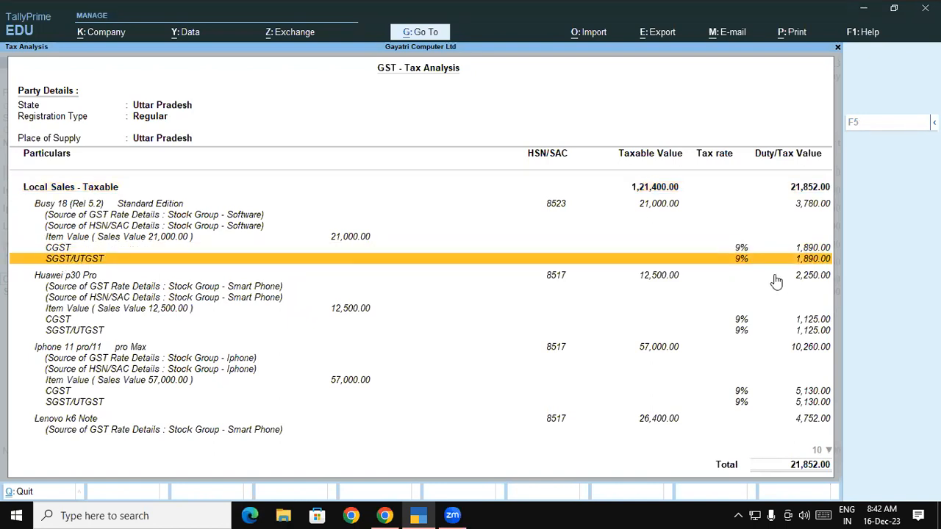
key("Down")
key("Down")
key("Down")
key("Down")
key("Down")
key("Down")
key("Down")
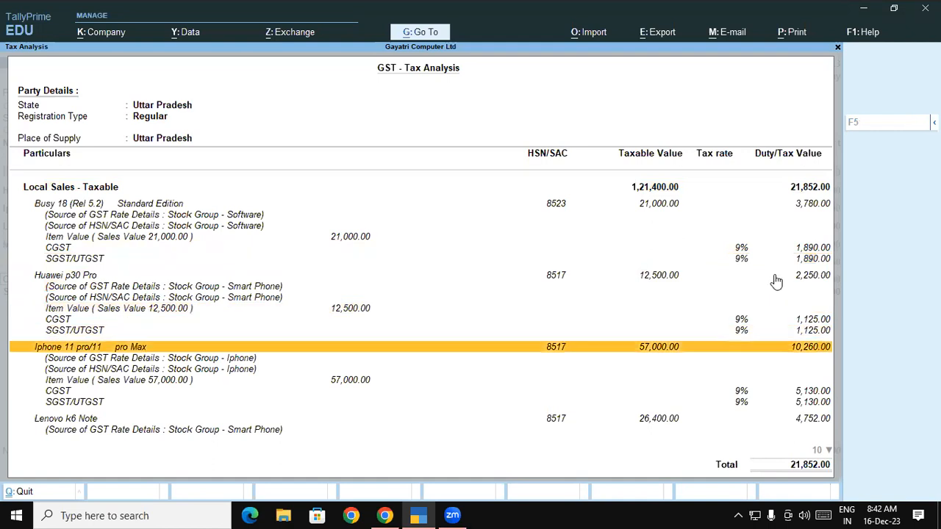
key("Down")
key("Down")
key("Down")
key("Down")
key("Down")
key("Down")
key("Down")
key("Down")
key("Down")
key("Down")
key("Down")
key("Down")
key("Down")
key("Down")
key("Down")
key("Down")
key("Down")
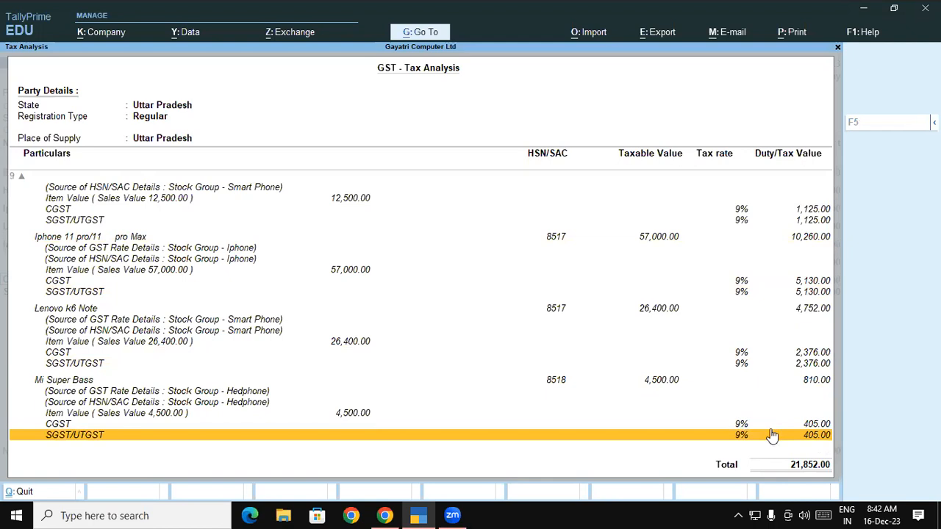
left_click(47, 382)
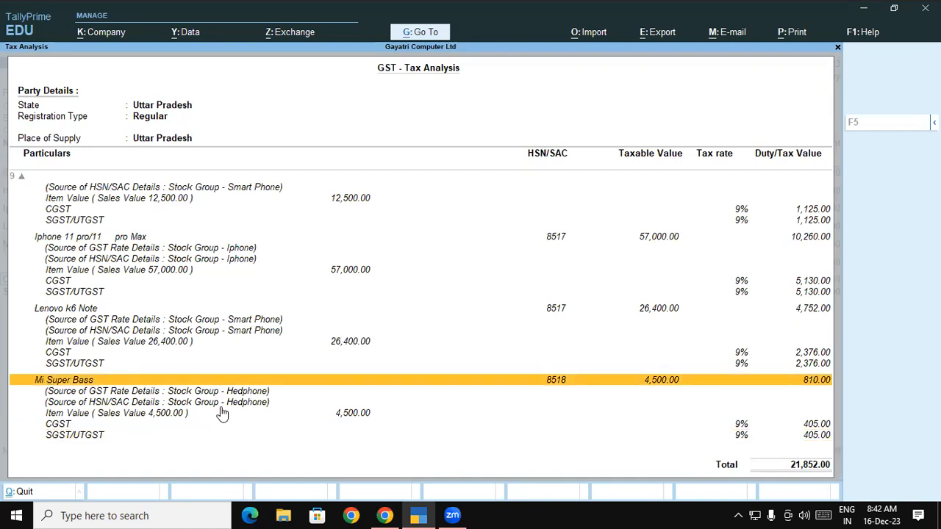
key("Return")
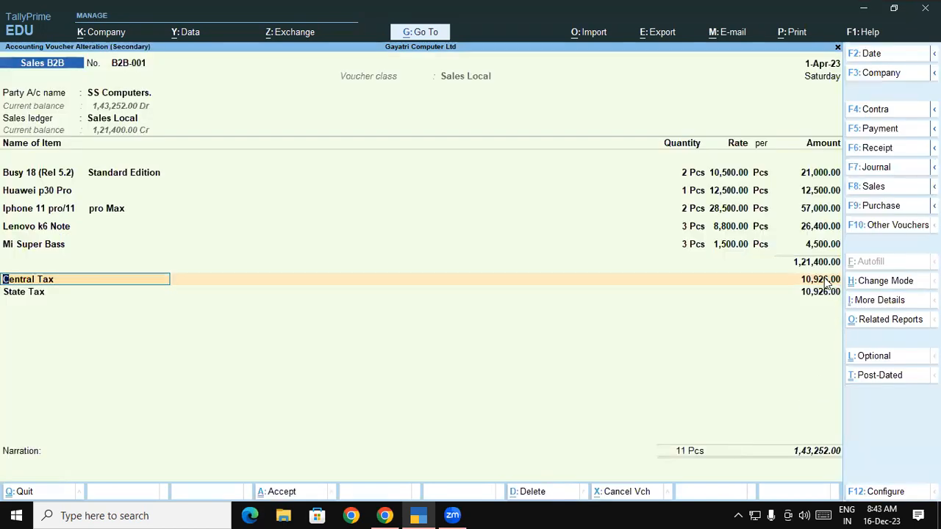
Alter the Mi Super Bass stock item from the voucher, setting its GST applicability to Not Applicable, and accept the master.
left_click(41, 249)
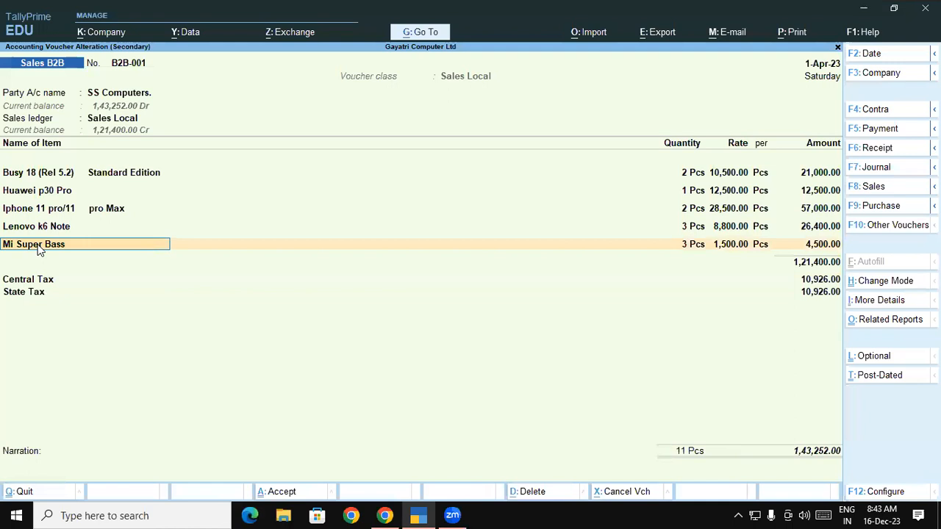
key("ctrl+Return")
key("Return")
key("Return")
key("Return")
key("Return")
key("Return")
key("Return")
key("Return")
key("BackSpace")
key("Down")
key("Return")
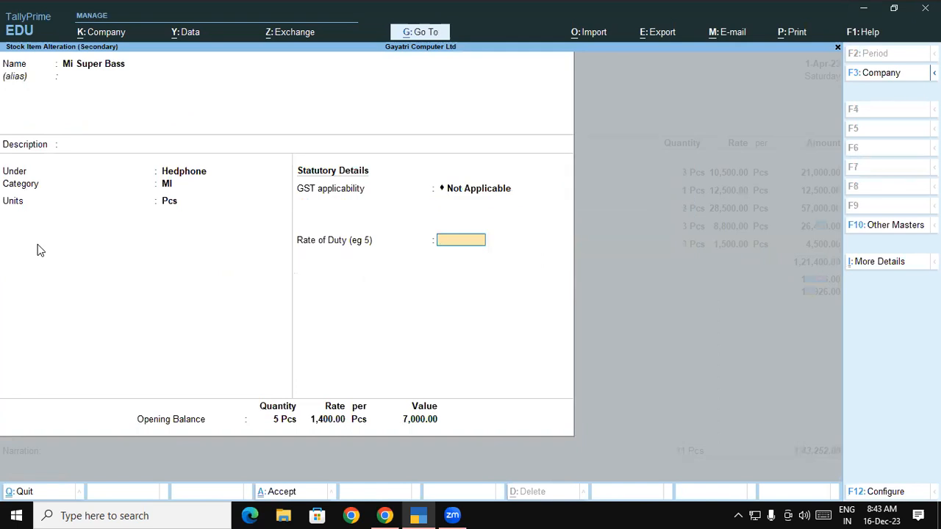
key("ctrl")
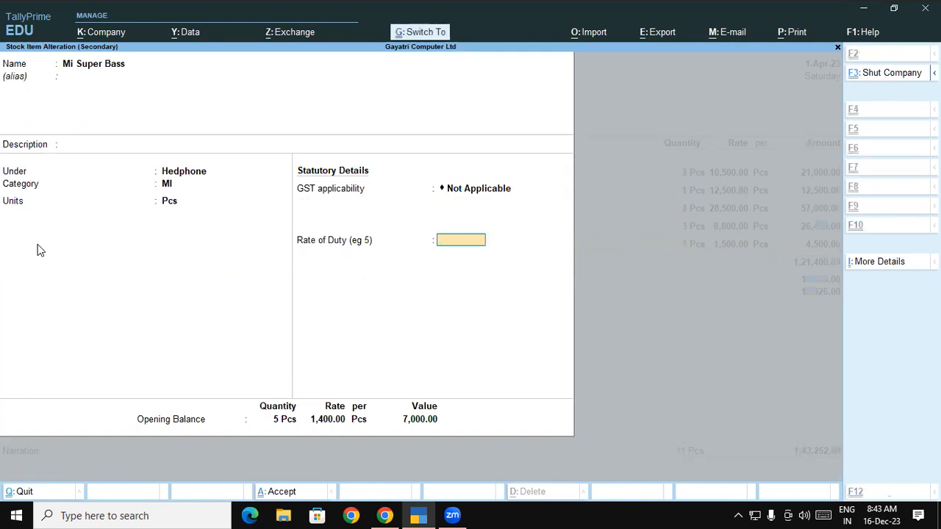
key("ctrl+a")
key("y")
Reconfirm the Mi Super Bass line in the voucher through to its amount, leaving the item description blank.
key("Return")
key("Return")
key("Return")
key("Return")
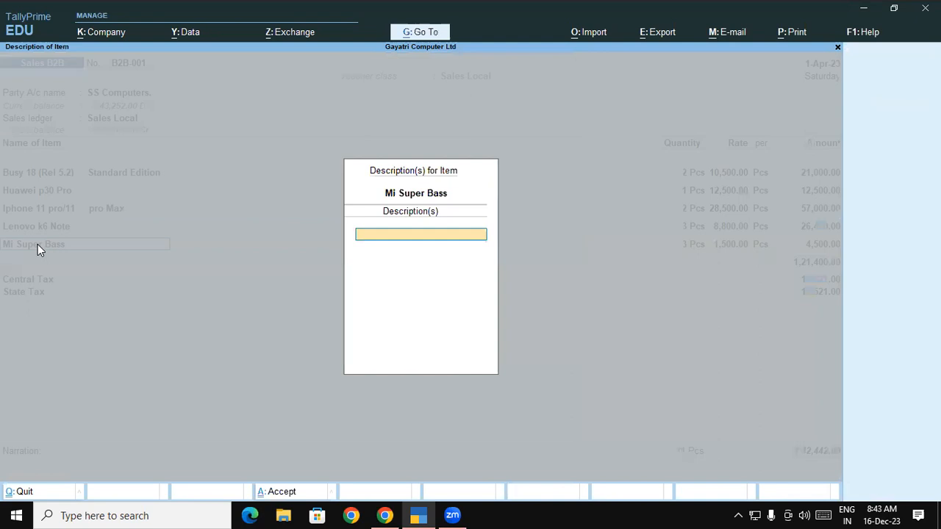
key("Return")
key("Return")
key("Return")
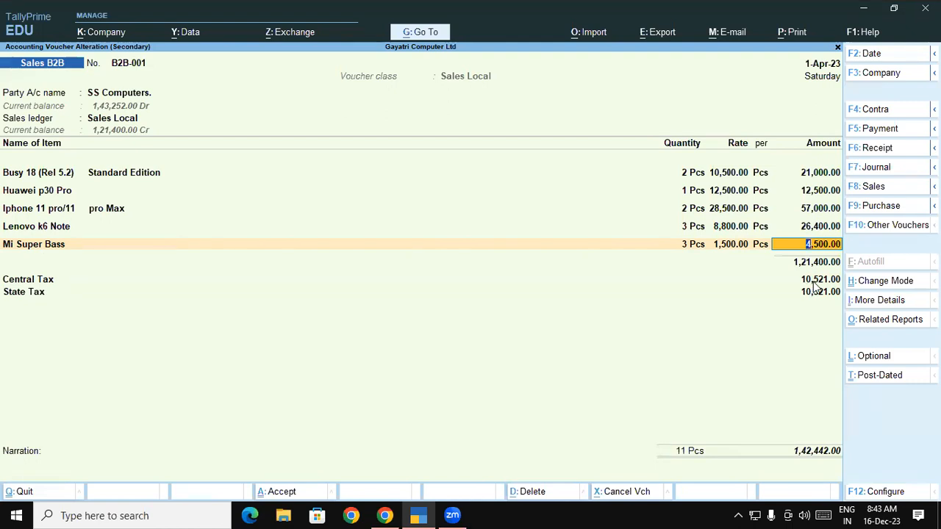
Reopen the voucher's GST Tax Analysis in detailed form and go to the last listed item.
key("ctrl+o")
key("F5")
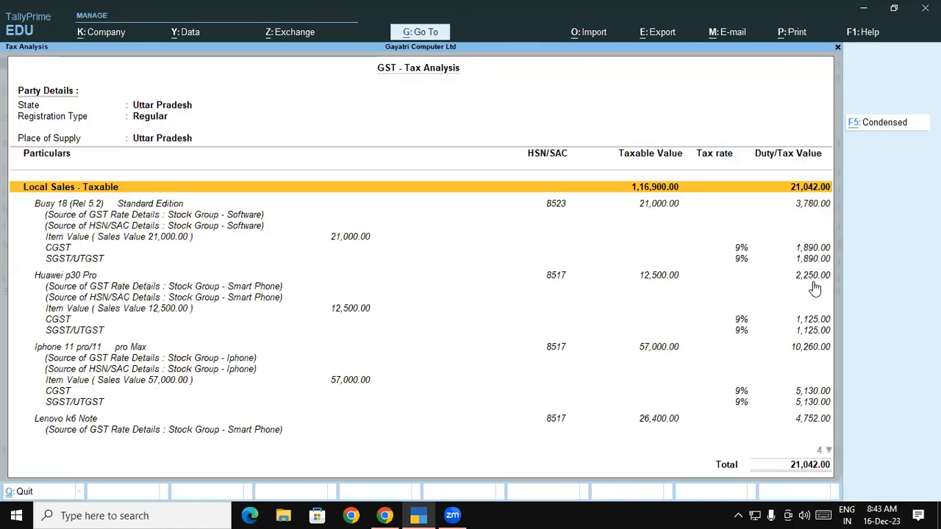
key("Down")
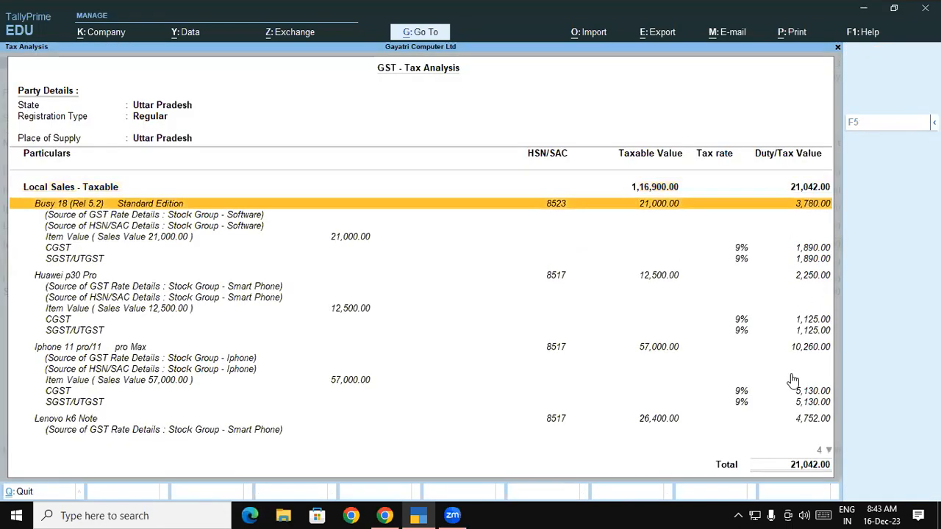
left_click(829, 449)
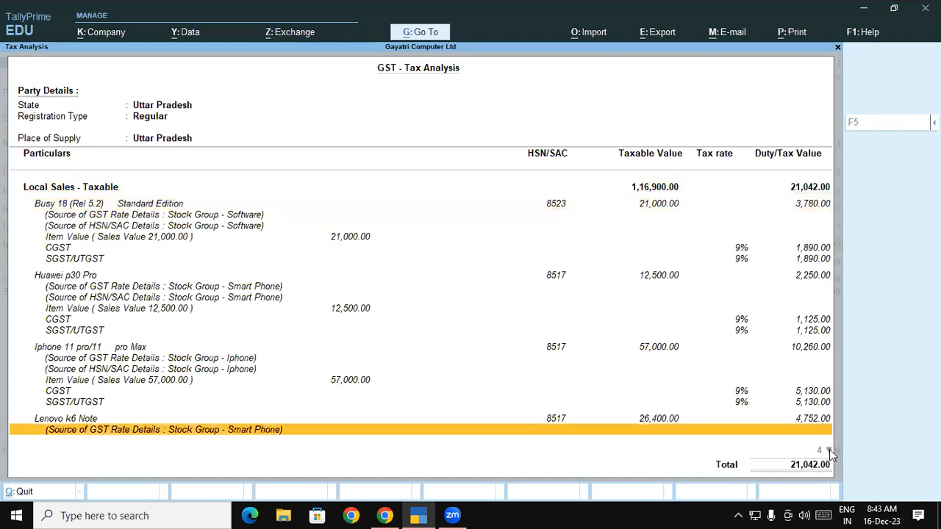
left_click(829, 450)
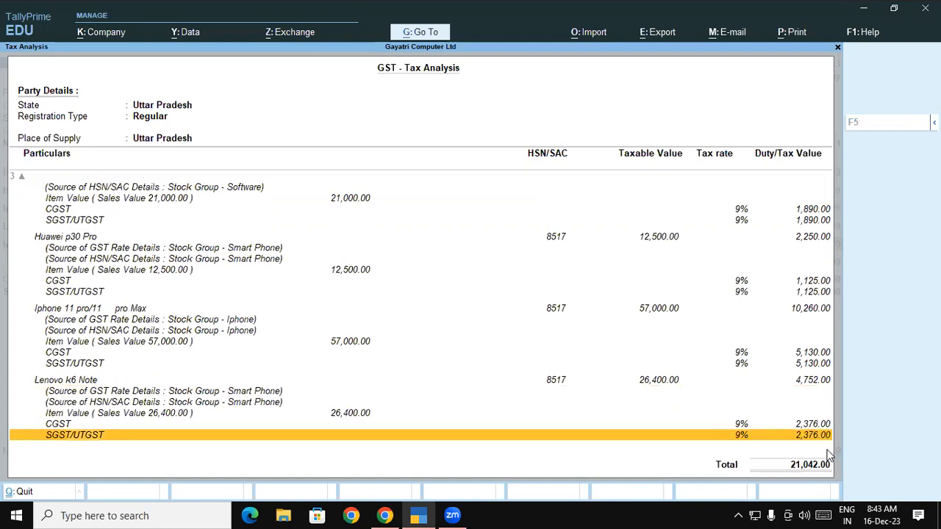
Look through the analysed items and their CGST and SGST to check whether Mi Super Bass is taxed, and return to the voucher.
key("Up")
key("Down")
key("Up")
key("Up")
key("Up")
key("Up")
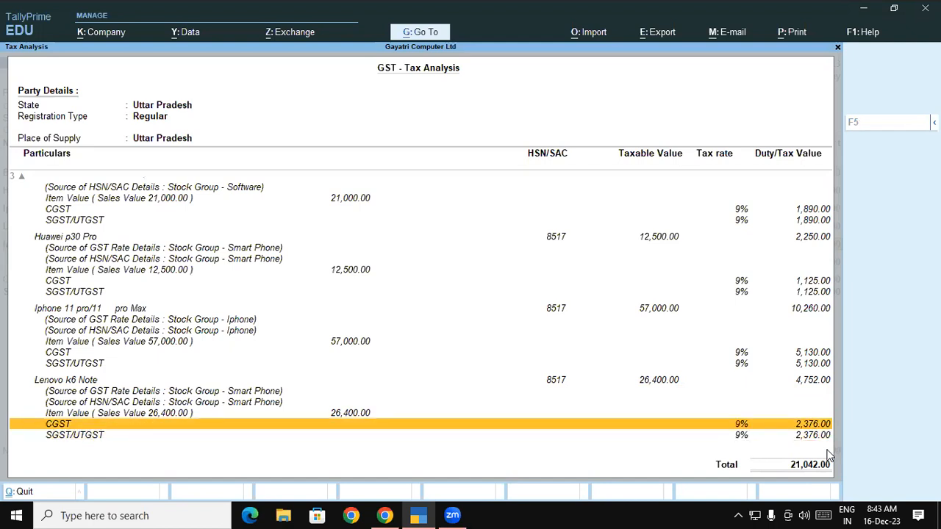
key("Down")
key("Down")
key("Down")
key("Down")
key("Up")
key("Up")
key("Up")
key("Up")
key("Up")
key("Up")
key("Up")
key("Up")
key("Up")
key("Up")
key("Up")
key("Up")
key("Up")
key("Up")
key("Up")
key("Up")
key("Up")
key("Up")
key("Up")
key("Up")
key("Up")
key("Up")
key("Up")
key("Up")
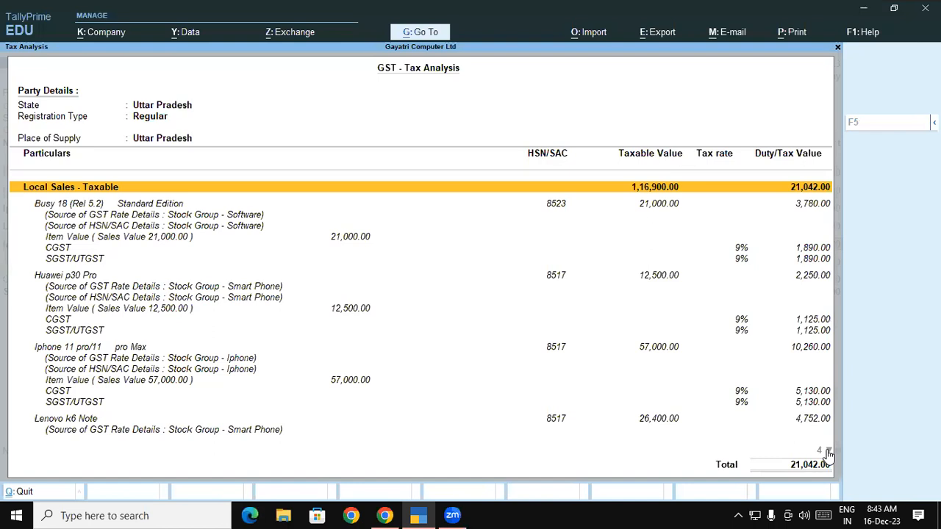
key("Down")
key("Down")
key("Down")
key("Down")
key("Down")
key("Down")
key("Down")
key("Down")
key("Down")
key("Down")
key("Down")
key("Down")
key("Down")
key("Down")
key("Down")
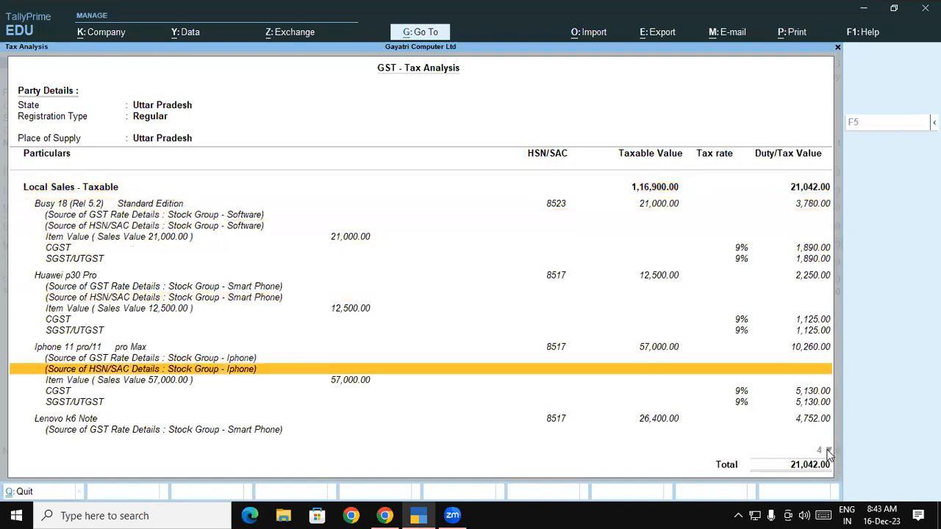
key("Down")
key("Down")
key("Down")
key("Down")
key("Down")
key("Down")
key("Down")
key("Down")
key("Down")
key("Up")
key("Down")
key("Up")
key("Up")
key("Up")
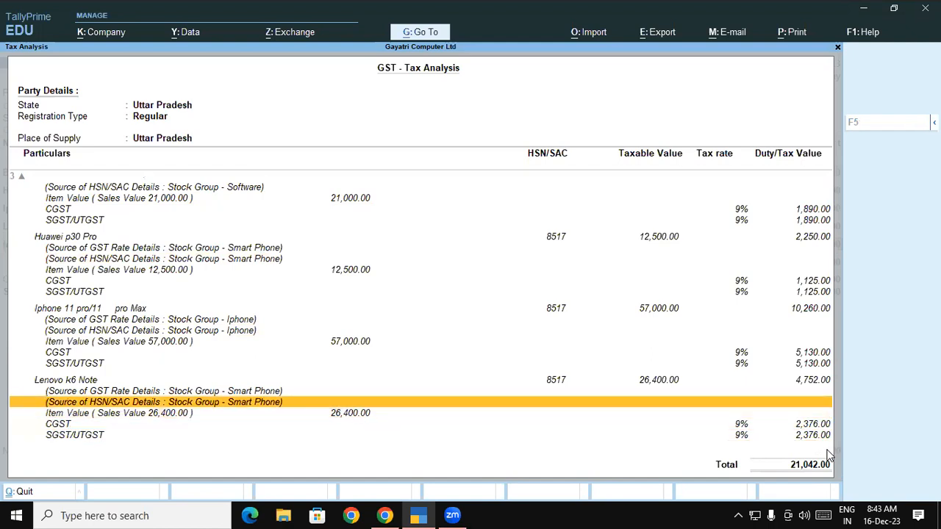
key("Down")
key("Up")
key("Up")
key("Up")
key("Up")
key("Up")
key("Up")
key("Up")
key("Up")
key("Up")
key("Up")
key("Up")
key("Up")
key("Up")
key("Up")
key("Up")
key("Up")
key("Up")
key("Up")
key("Up")
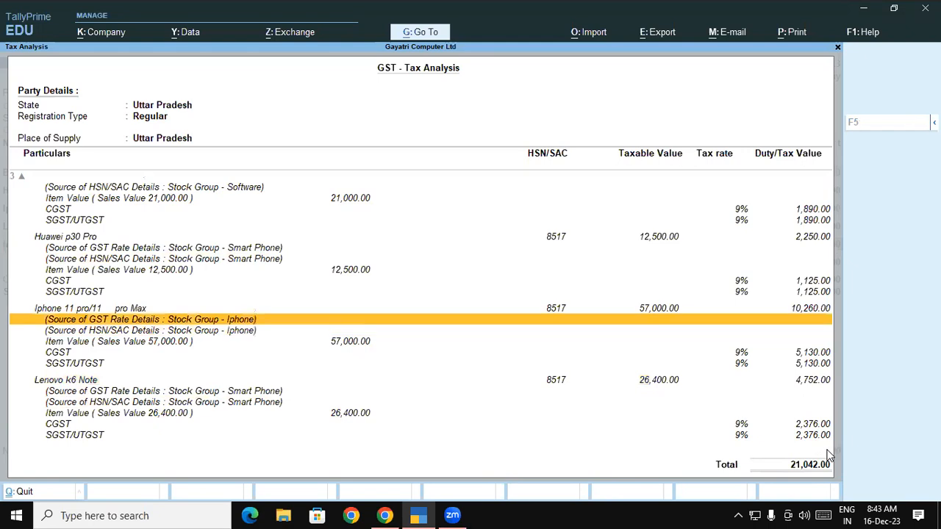
key("Up")
key("Up")
key("Up")
key("Down")
key("Up")
key("Down")
key("Down")
key("Down")
key("Down")
key("Down")
key("Down")
key("Down")
key("Down")
key("Down")
key("Down")
key("Down")
key("Down")
key("Down")
key("Down")
key("Down")
key("Down")
key("Down")
key("Down")
key("Down")
key("Down")
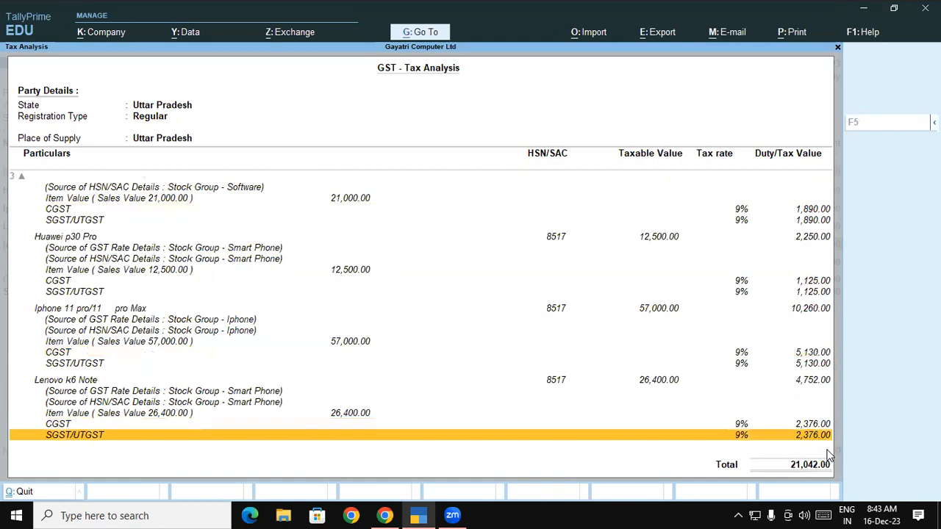
key("Escape")
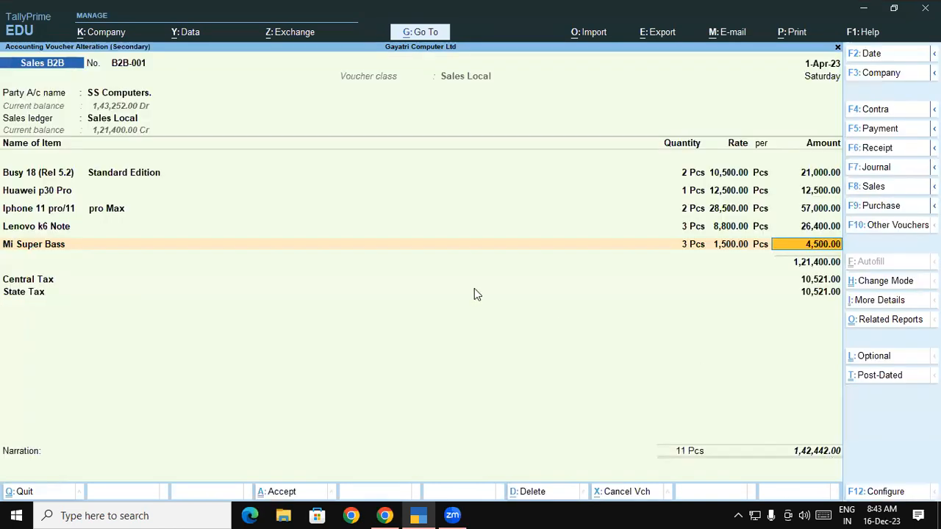
Alter the Mi Super Bass stock item from the voucher, setting its GST applicability to Applicable, and accept the master.
left_click(52, 249)
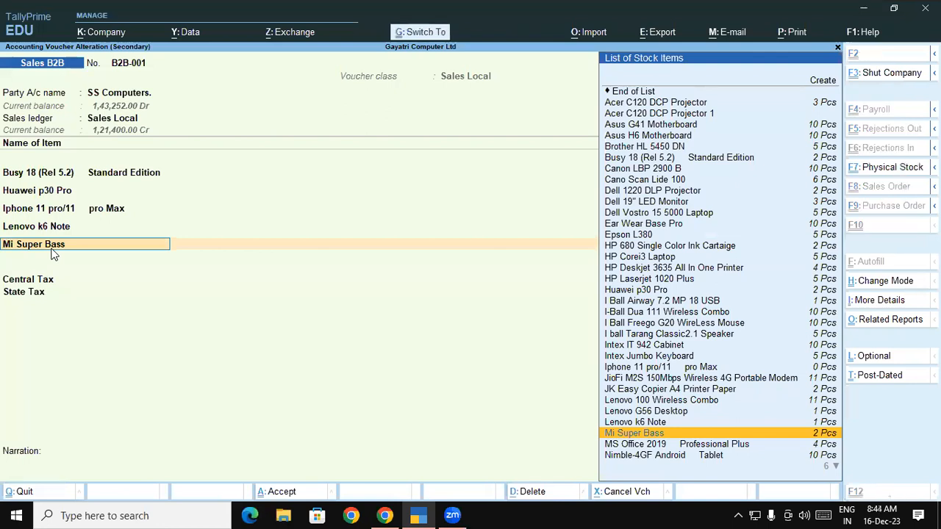
key("ctrl+Return")
key("Return")
key("Return")
key("Return")
key("Return")
key("Return")
key("Return")
key("Return")
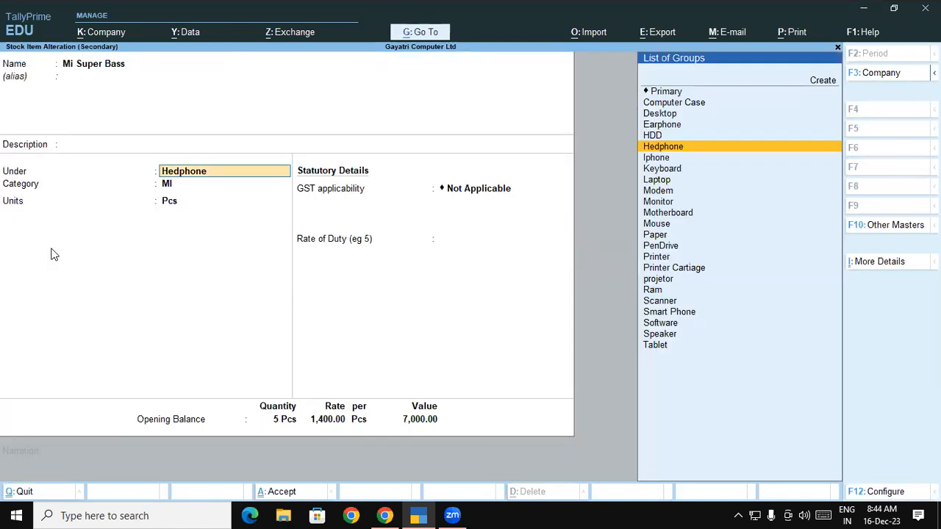
key("BackSpace")
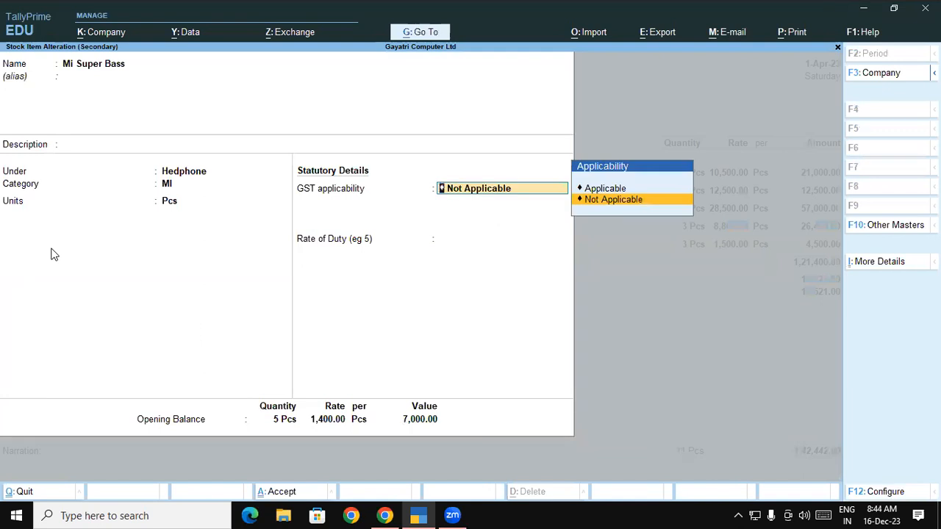
key("Up")
key("Return")
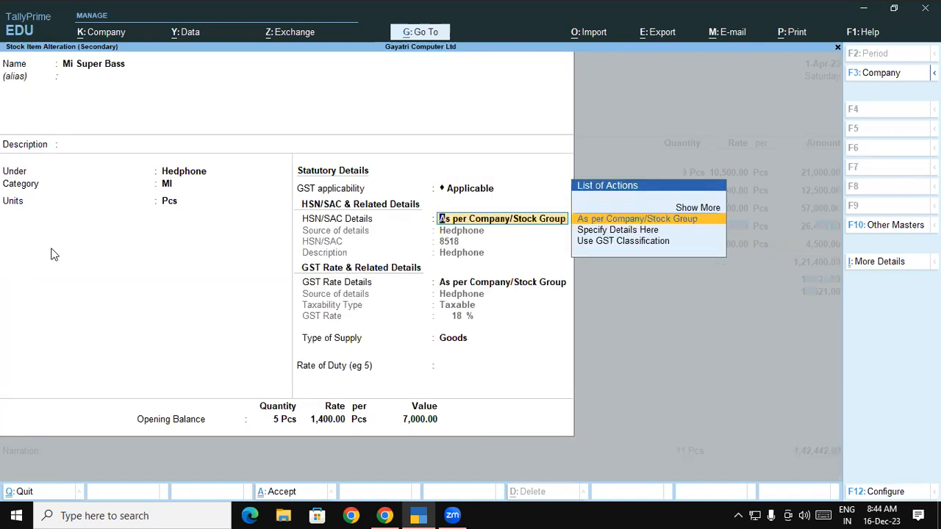
key("ctrl+a")
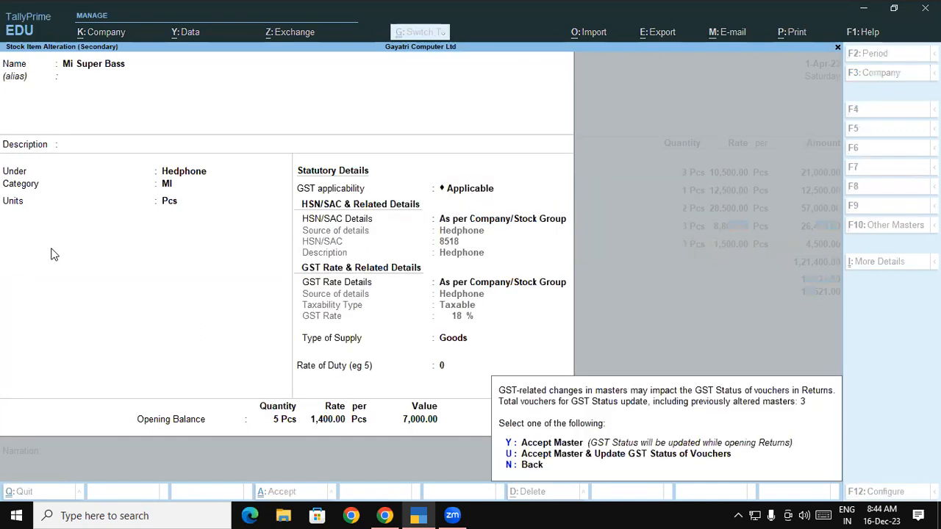
key("y")
Reconfirm the Mi Super Bass line's existing quantity, rate and amount, continuing to the Central Tax line.
key("Return")
key("Return")
key("Return")
key("Return")
key("Return")
key("Return")
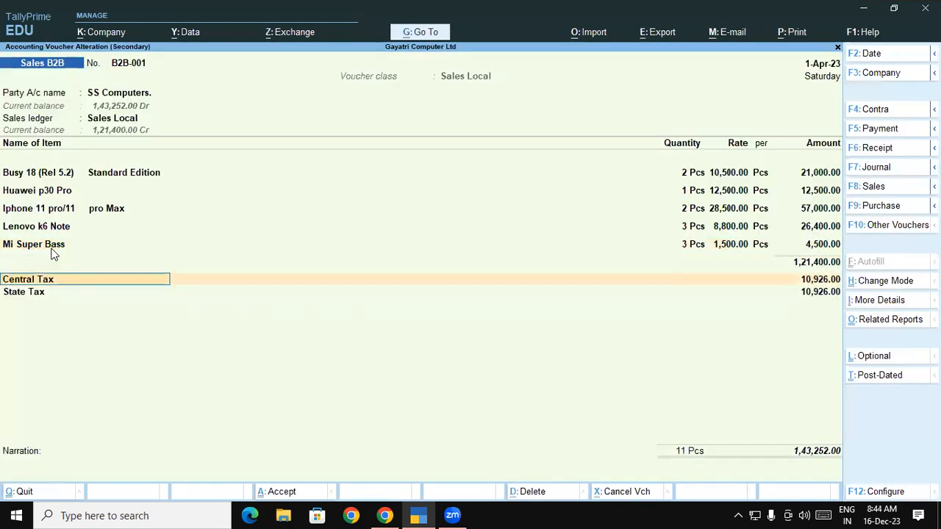
Open the voucher's GST Tax Analysis in detailed form and check the HSN/SAC, CGST and SGST of Mi Super Bass.
key("ctrl+o")
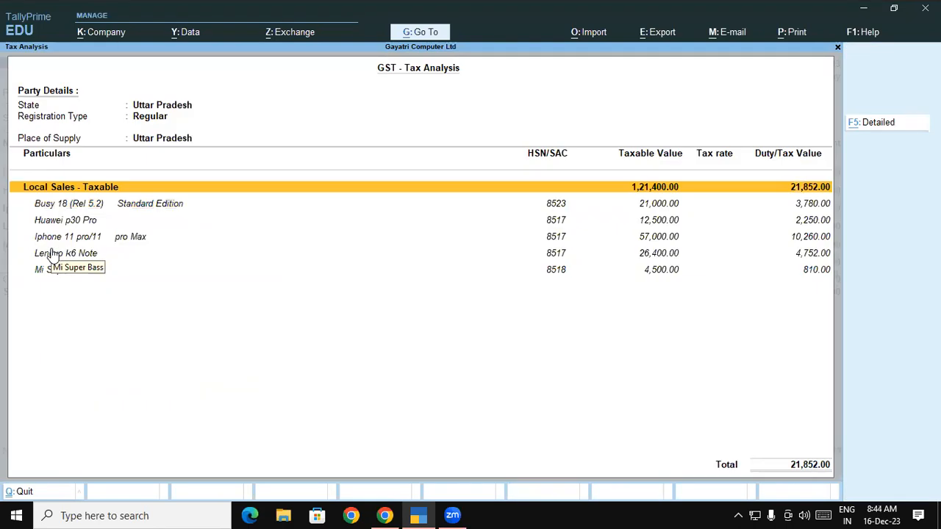
key("F5")
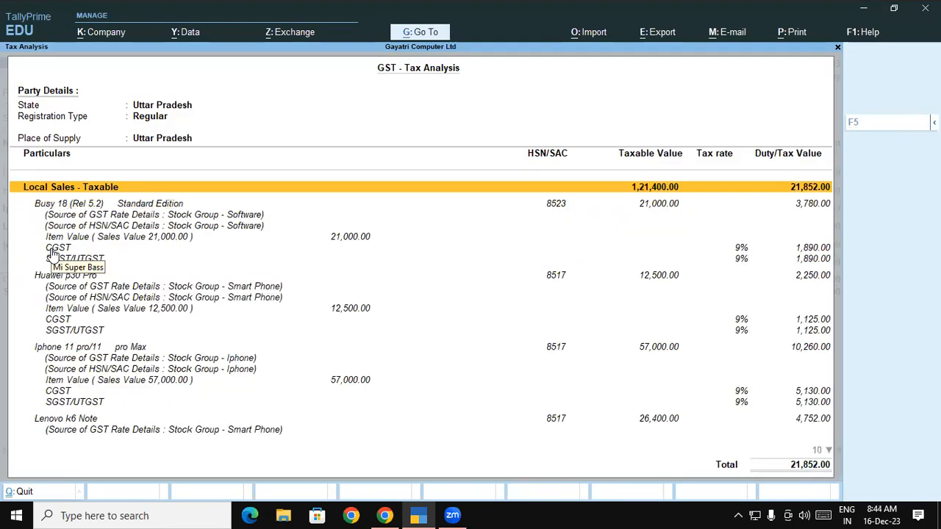
key("Down")
key("Down")
key("Down")
key("Down")
key("Down")
key("Down")
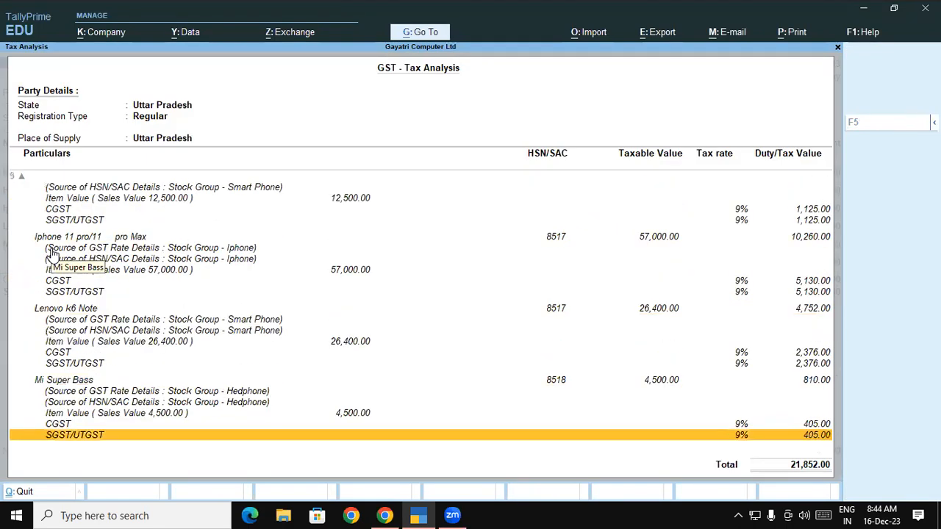
key("Up")
key("Up")
key("Up")
key("Up")
key("Up")
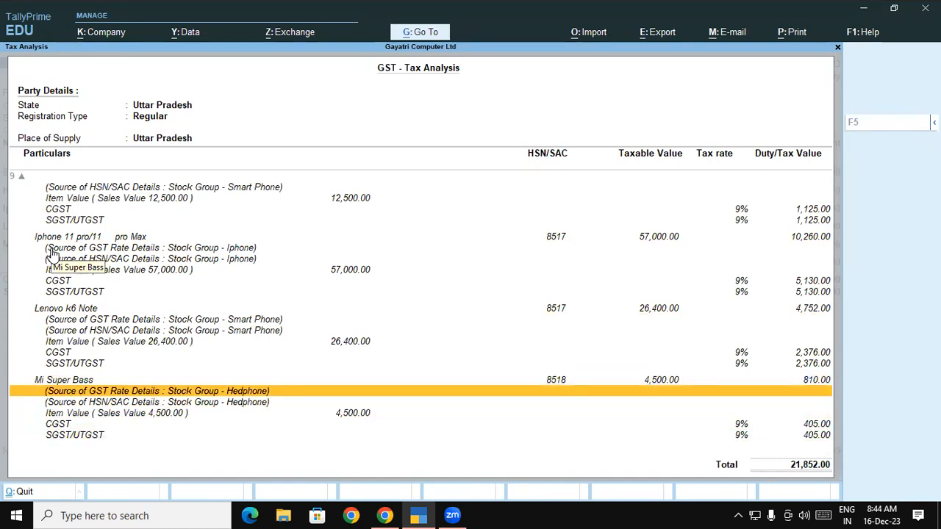
key("Up")
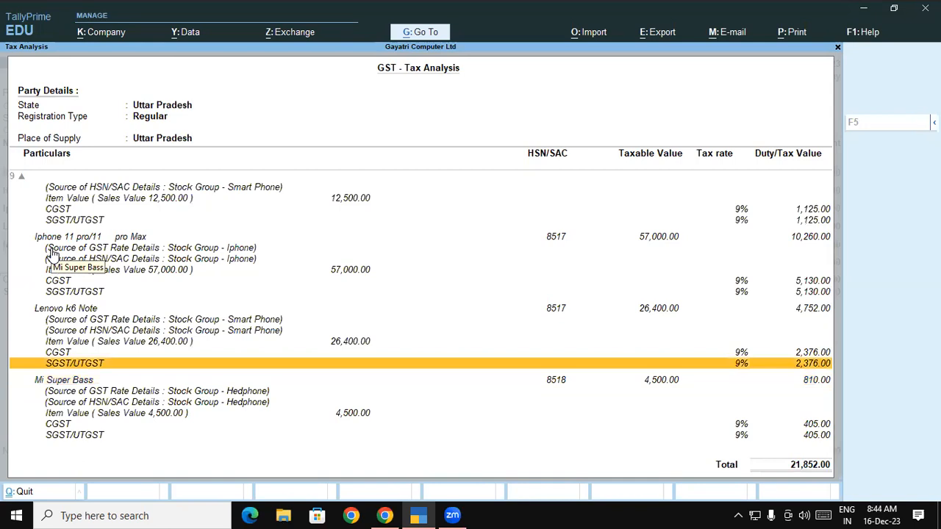
Return to voucher B2B-001, save it, and reopen it from the Day Book.
key("Return")
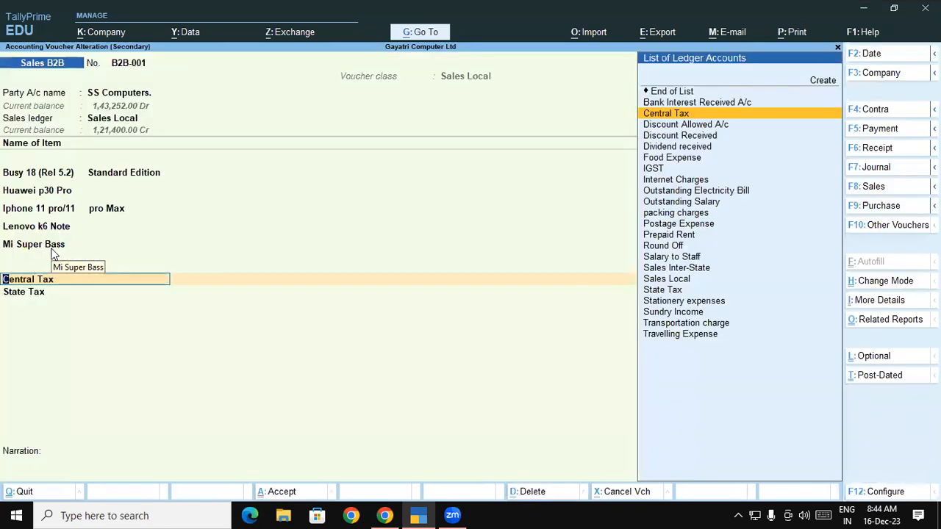
key("ctrl+a")
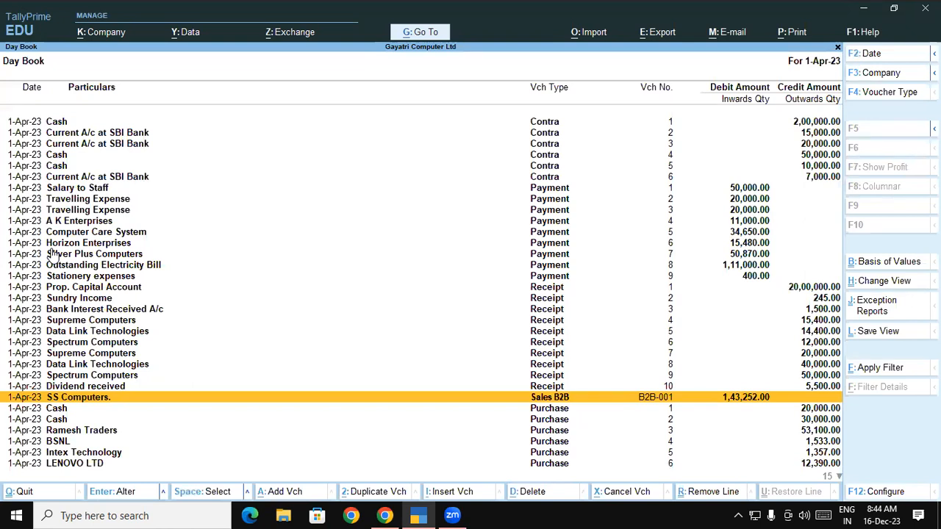
key("Return")
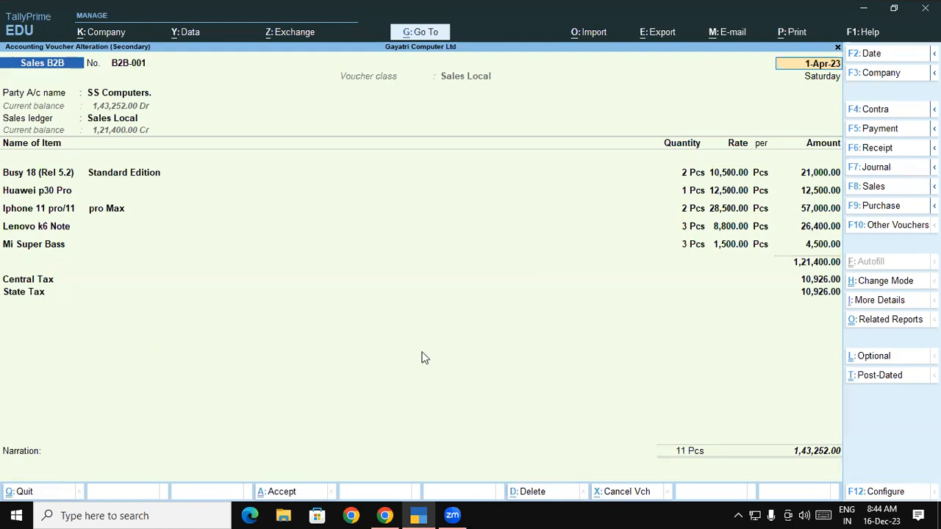
Compare the GST Tax Analysis example in the course PDF with the voucher's own detailed GST Tax Analysis.
key("alt+Tab")
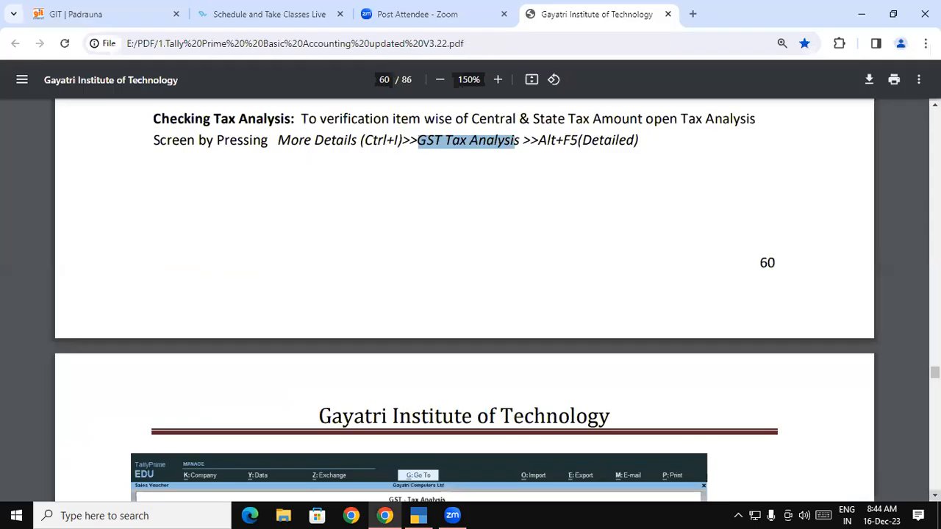
scroll(465, 294, "down", 3)
scroll(506, 321, "down", 3)
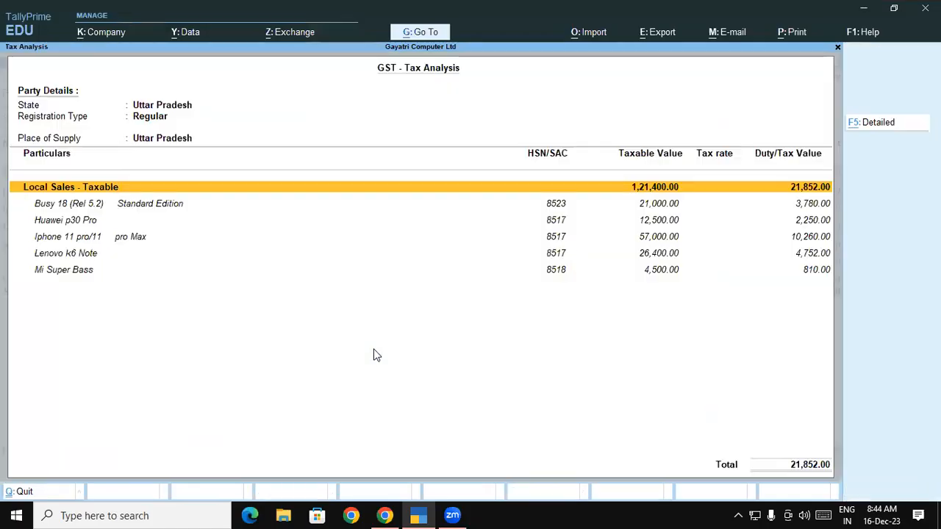
key("alt+F5")
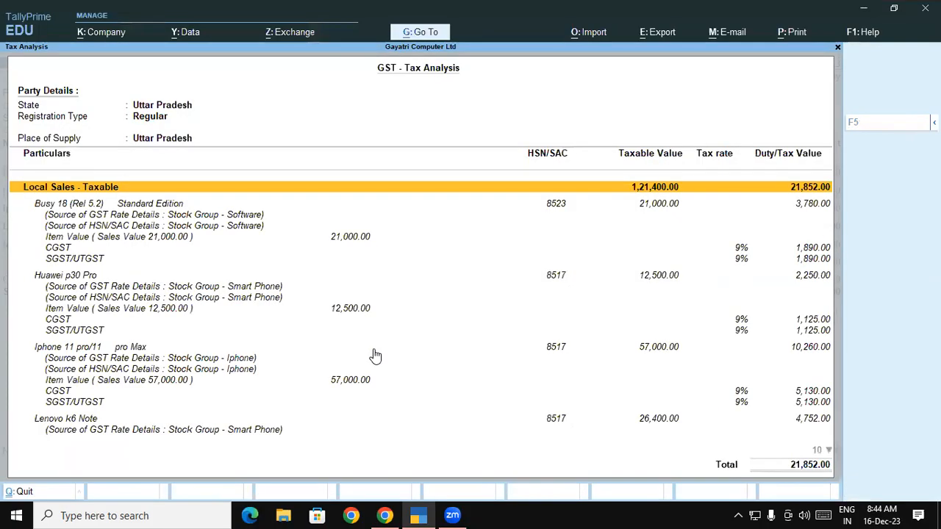
key("Down")
key("Up")
key("Down")
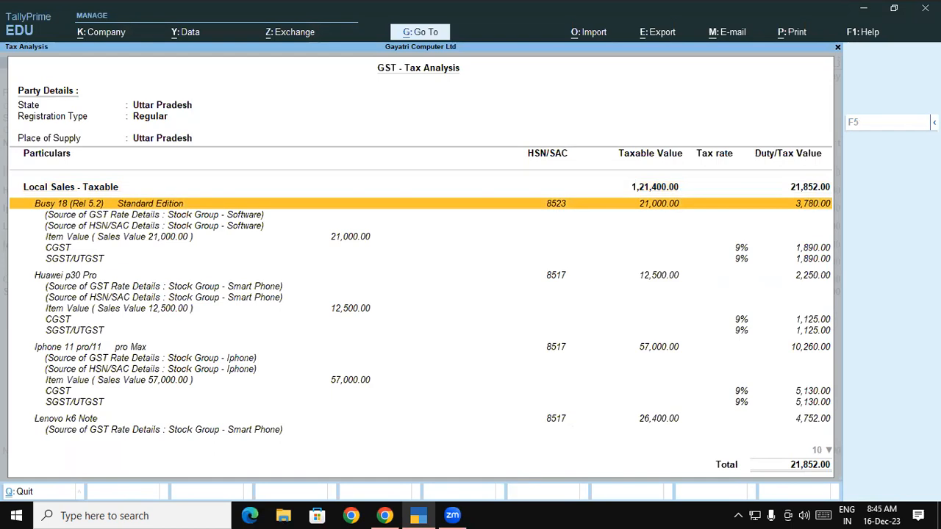
Switch to the course PDF in Chrome and read the Samsung Galaxy Note 10 Plus cash sale exercise, invoice B2C-001.
key("alt+Tab")
key("Down")
key("Down")
scroll(655, 331, "down", 3)
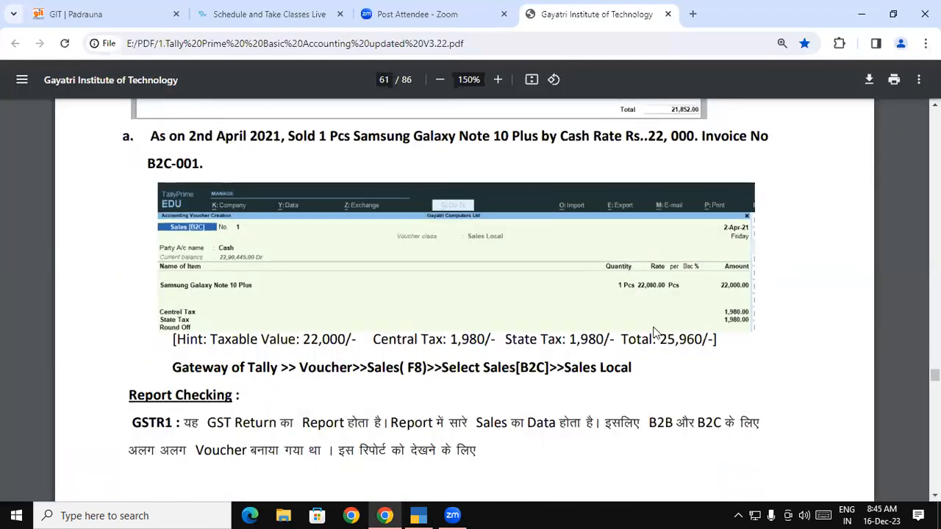
left_click_drag(150, 136, 204, 161)
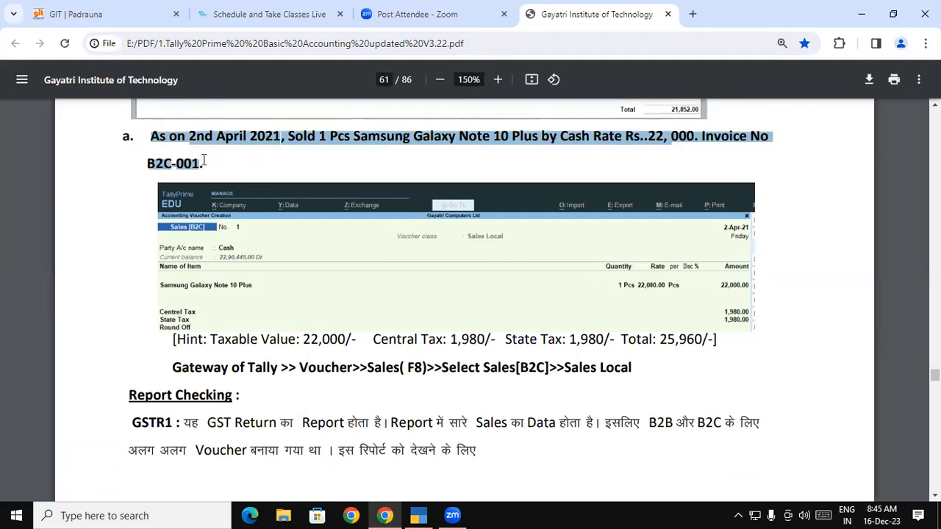
left_click(204, 161)
left_click_drag(151, 136, 605, 140)
left_click(299, 136)
left_click(604, 139)
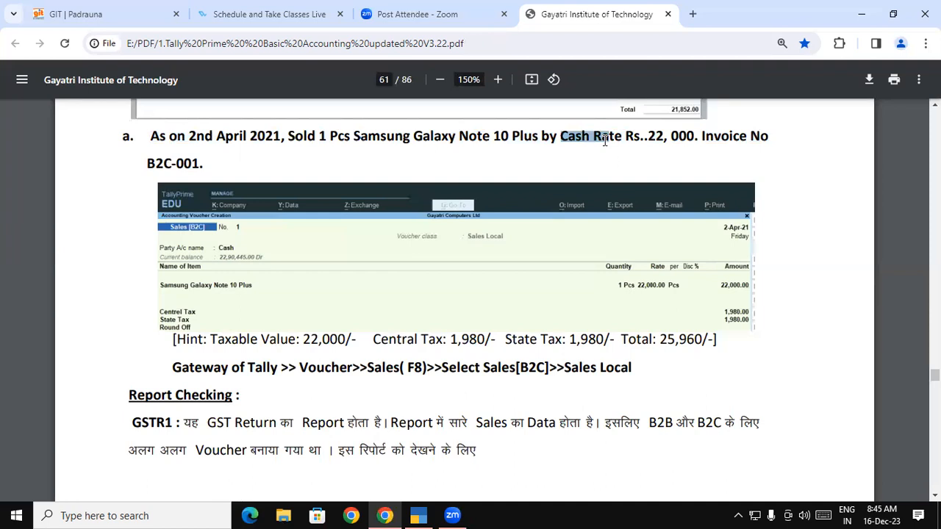
left_click(594, 140)
left_click_drag(436, 138, 206, 162)
left_click(628, 138)
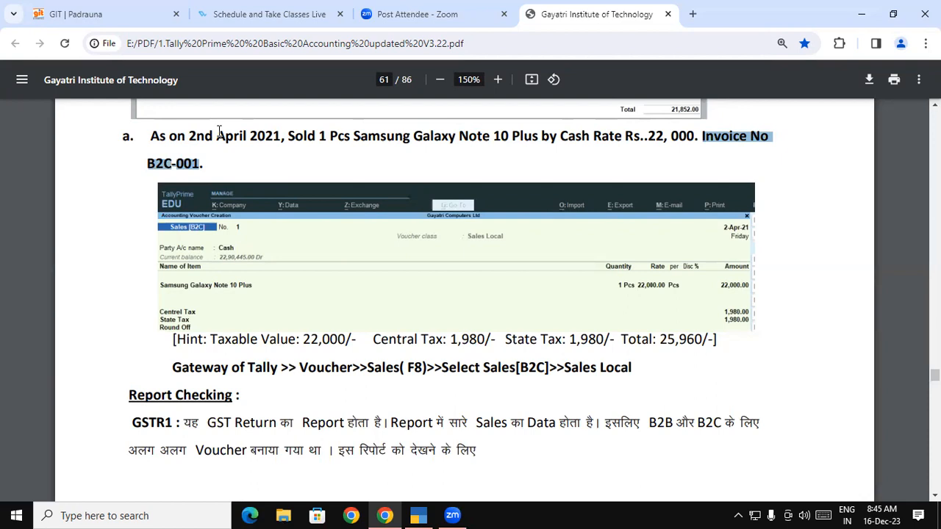
Switch back to TallyPrime, close the tax analysis, voucher B2B-001 and Day Book, and start a new voucher.
key("alt+Tab")
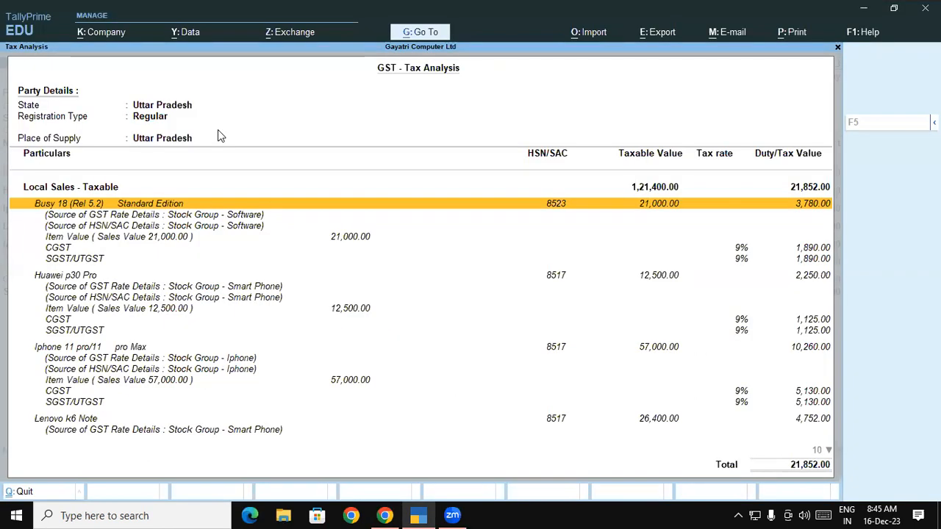
key("Escape")
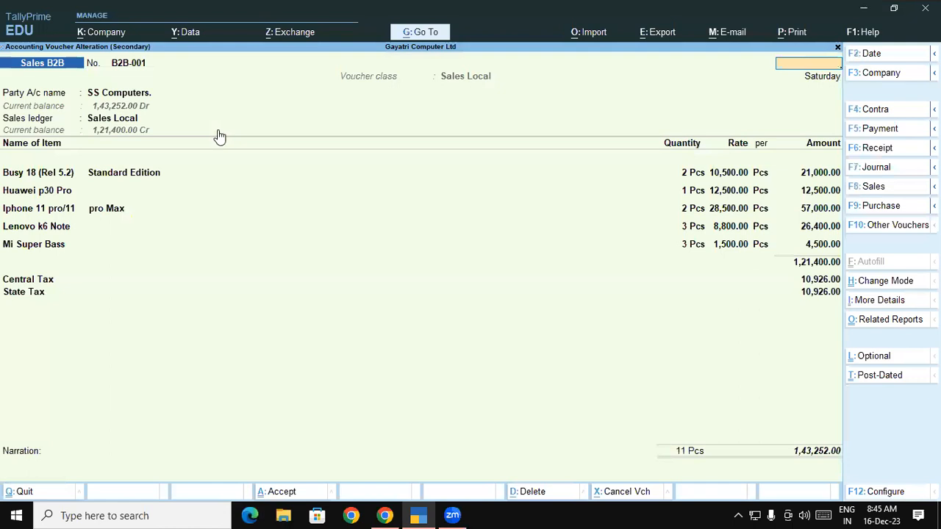
key("Escape")
key("Escape")
key("Up")
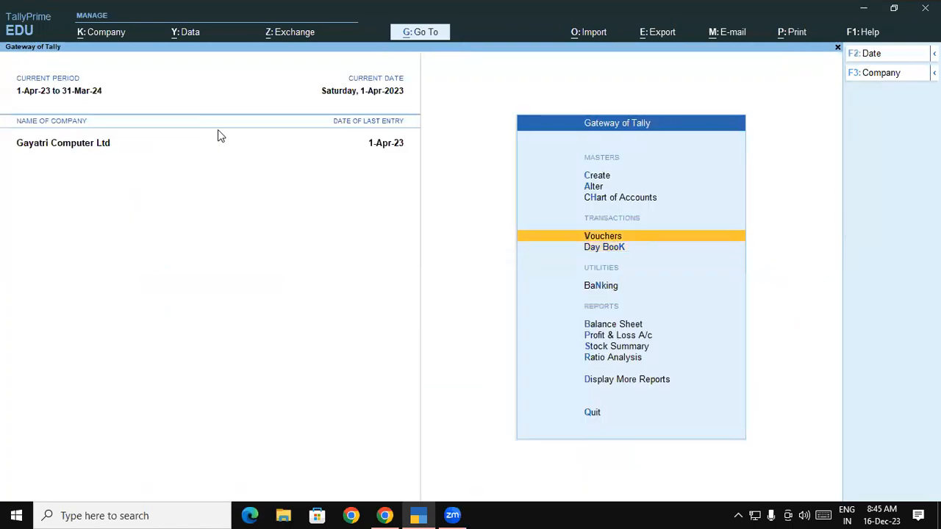
key("Return")
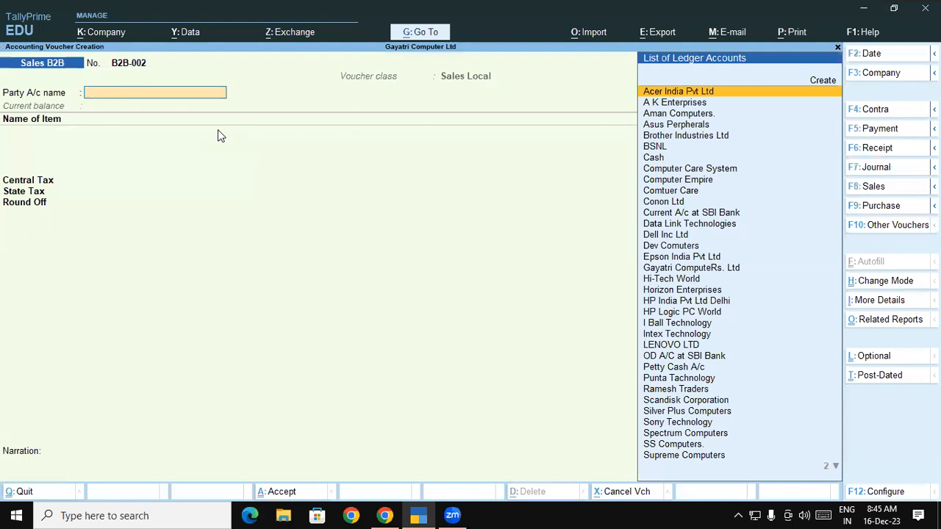
Change the new voucher's type to Sales B2C with the Sales Local voucher class, as the exercise requires.
key("F8")
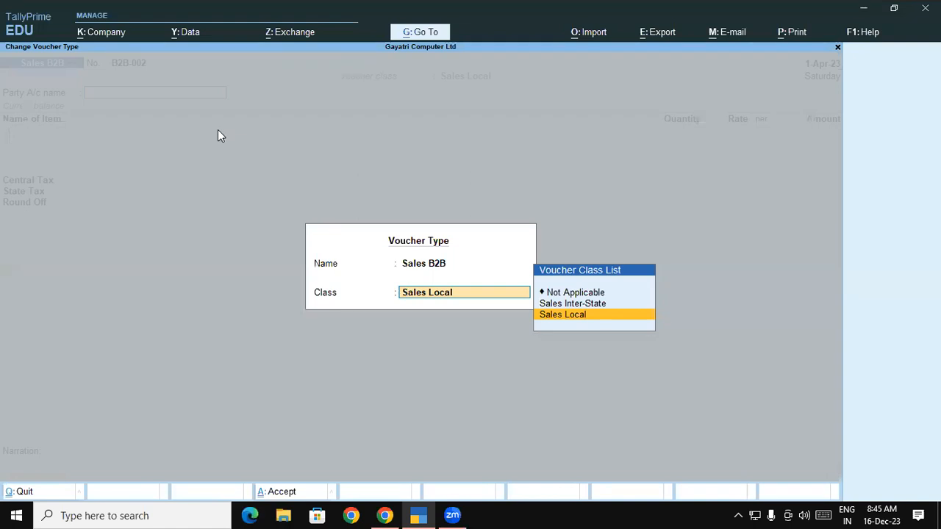
key("shift+Tab")
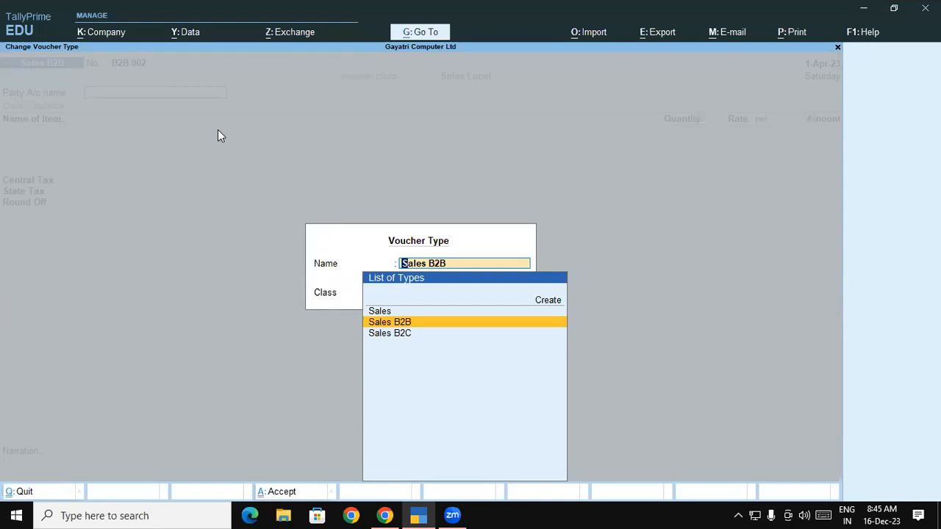
key("Up")
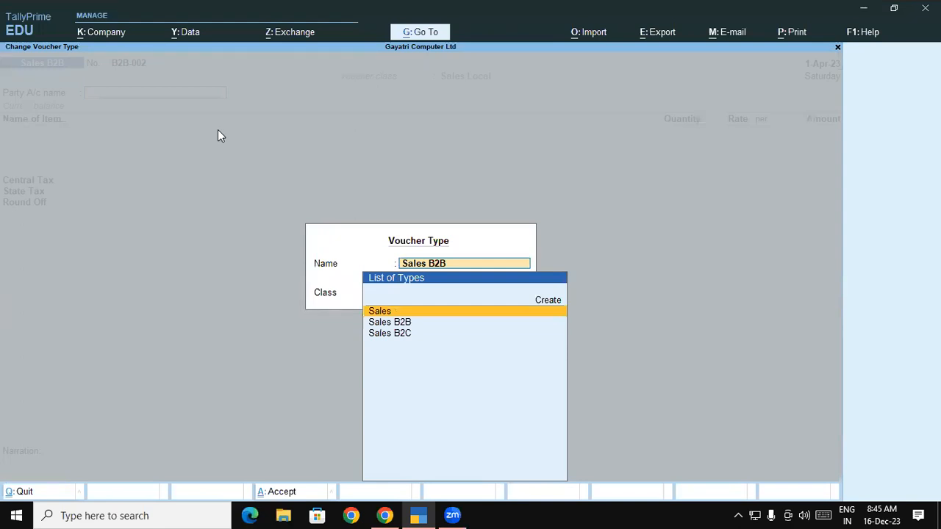
key("Down")
key("Down")
key("Return")
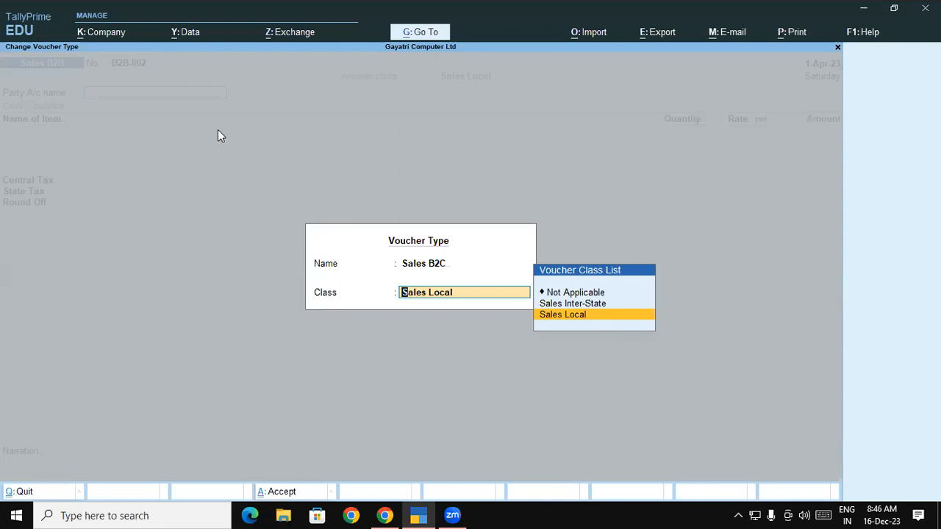
key("alt+Tab")
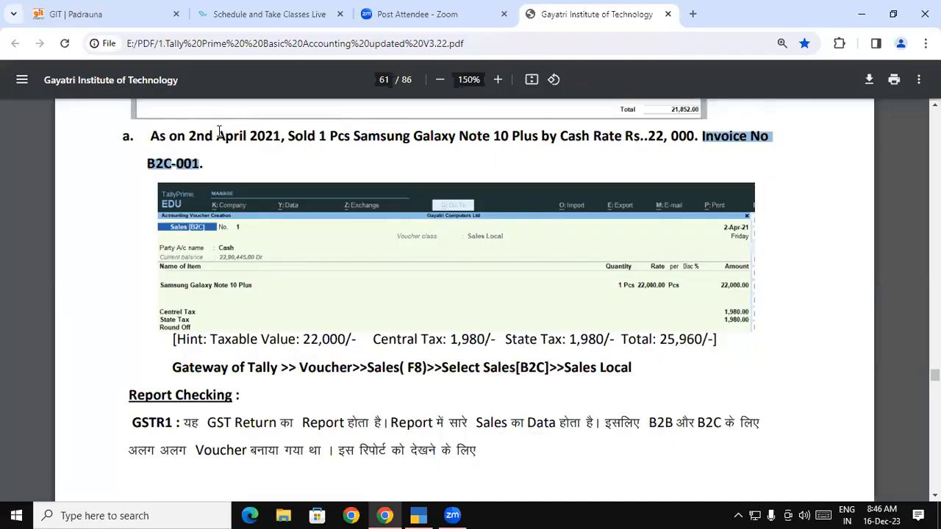
key("alt+Tab")
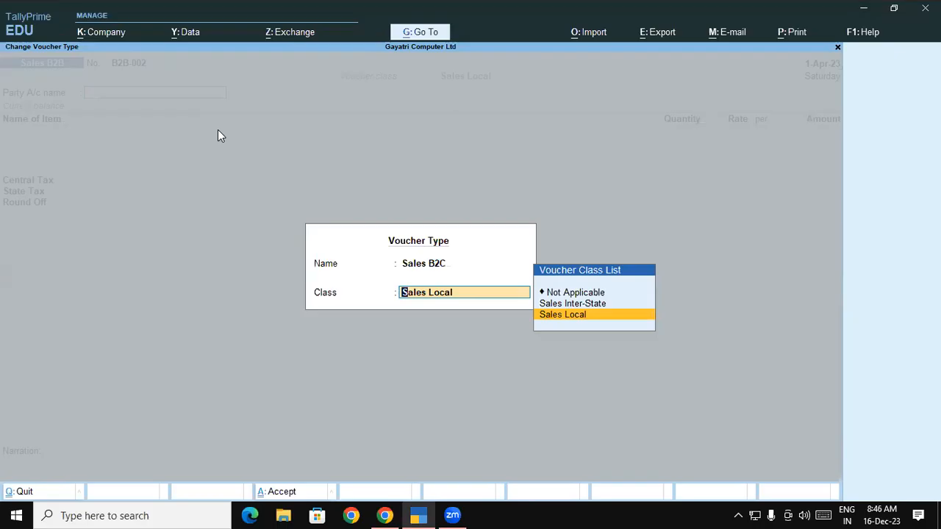
key("Return")
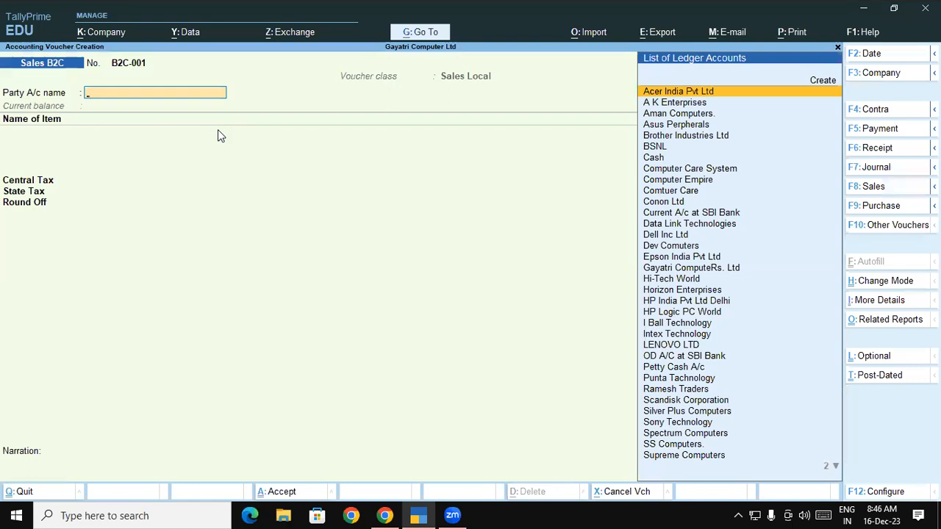
Set Cash as the party account of voucher B2C-001 and accept the dispatch and party details without filling them in.
key("Down")
key("Down")
key("Down")
key("Down")
key("Down")
key("Down")
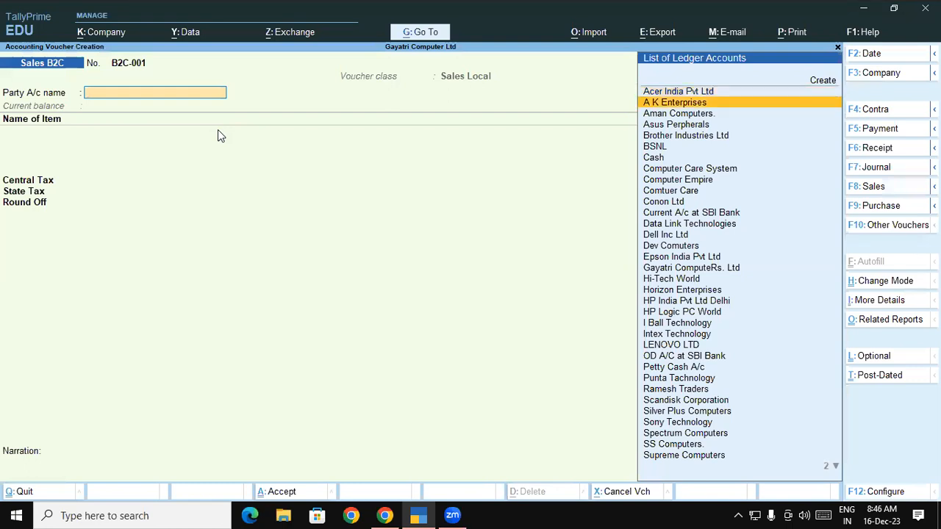
key("Return")
key("Return")
key("Return")
key("Return")
key("Return")
key("Return")
key("Return")
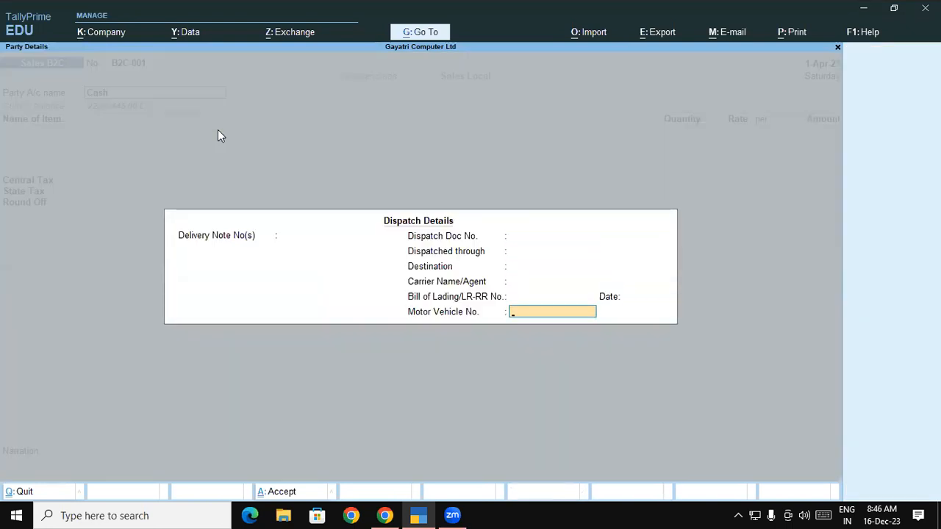
key("Return")
key("Return")
key("Return")
key("Return")
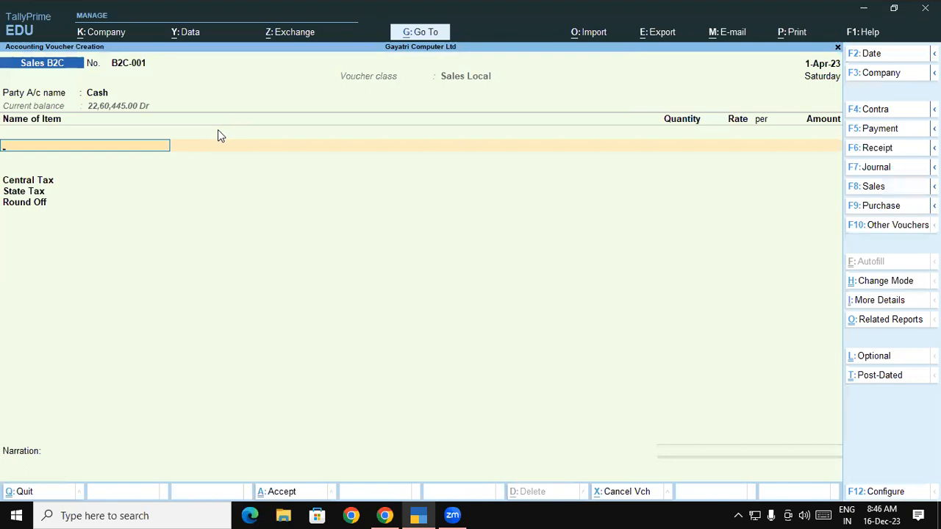
Add the stock item Samsung Galaxy Note 10 Plus to the voucher and allocate it from the Shop godown.
type("Sa")
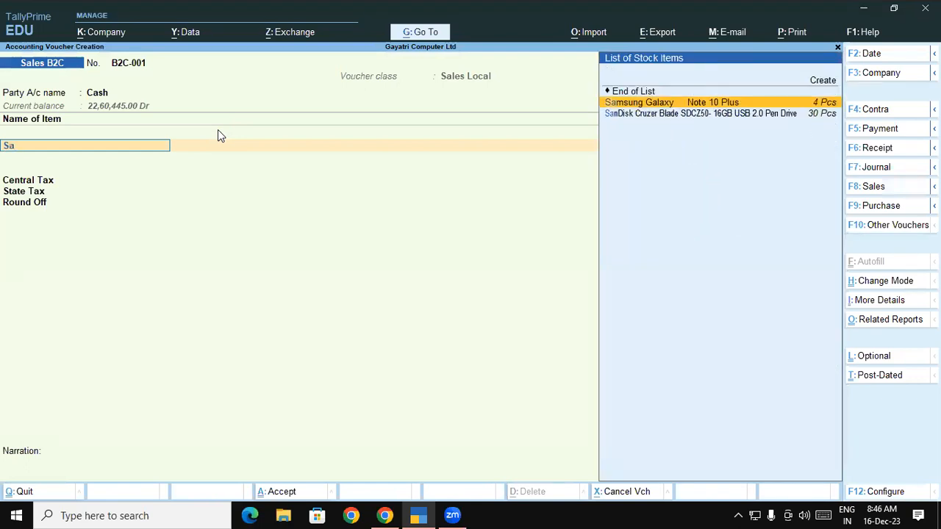
key("Return")
key("Return")
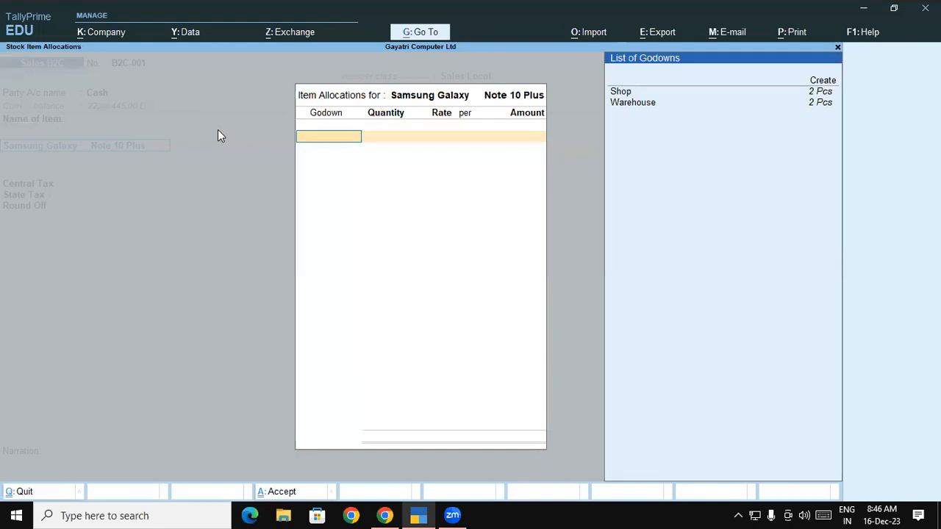
key("Down")
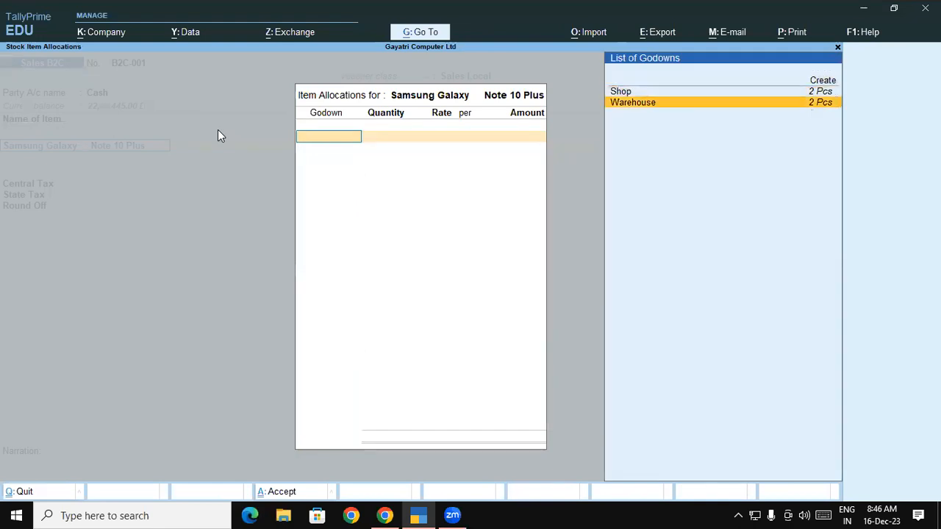
key("Up")
key("Down")
key("Up")
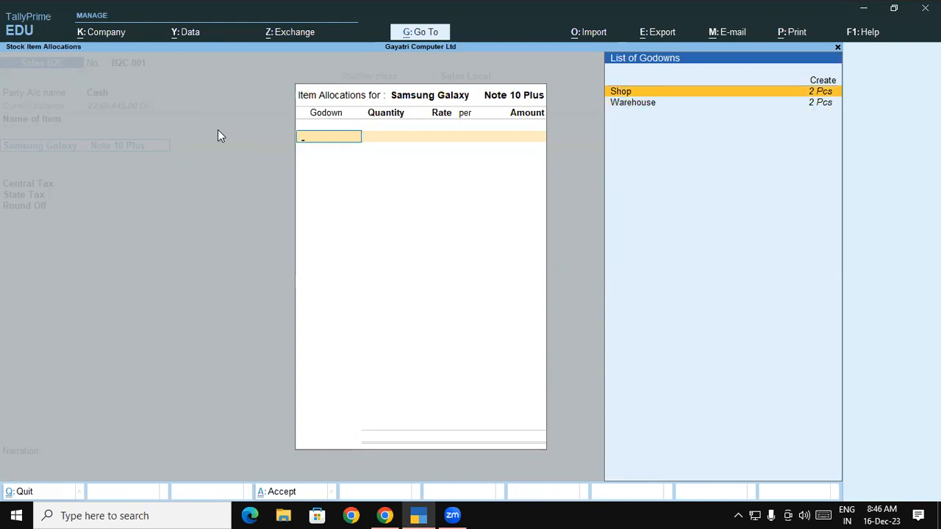
key("Return")
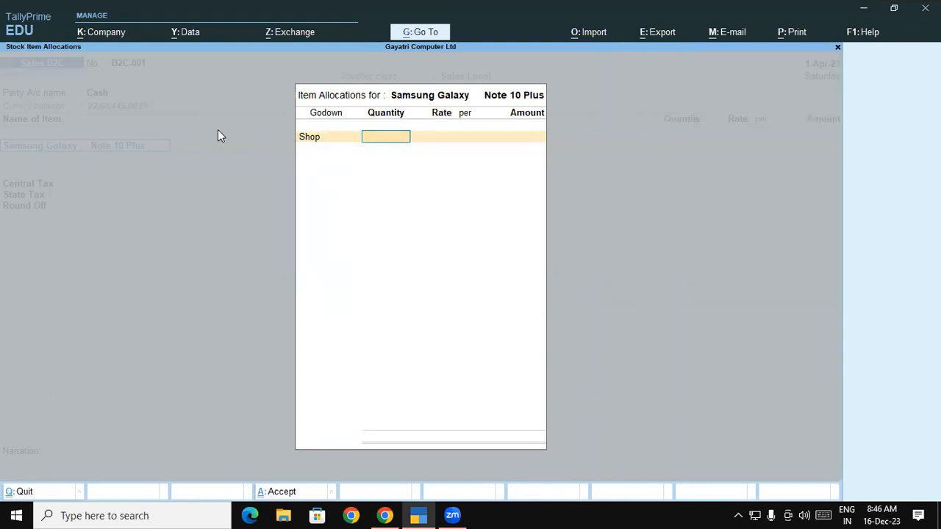
Check the exercise in the course PDF, then return to TallyPrime and enter 1 Pcs at a rate of 22,000 for the Shop allocation.
key("alt+Tab")
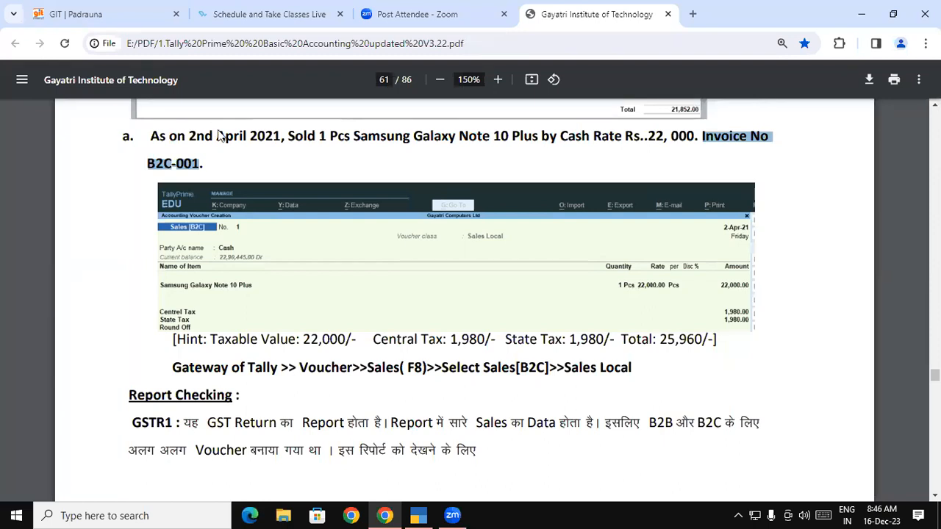
key("alt+Tab")
key("Return")
type("22000")
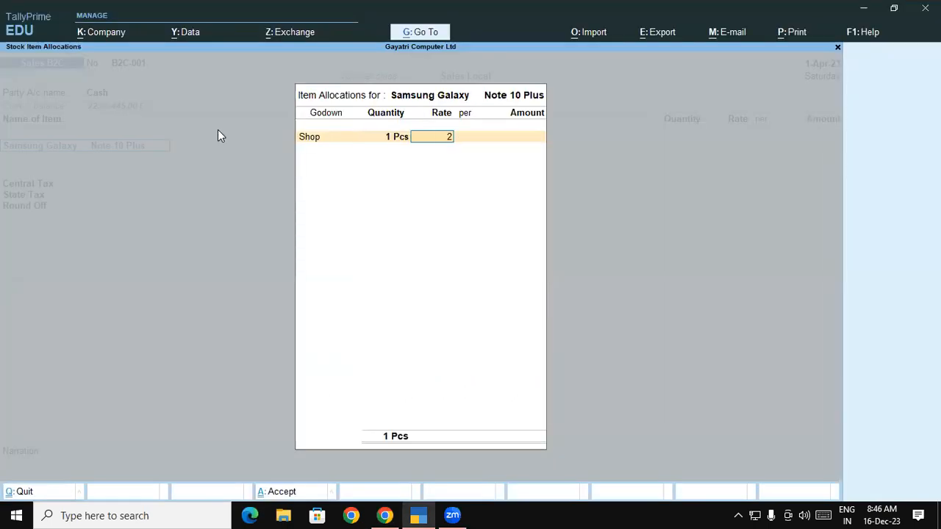
key("Return")
key("Return")
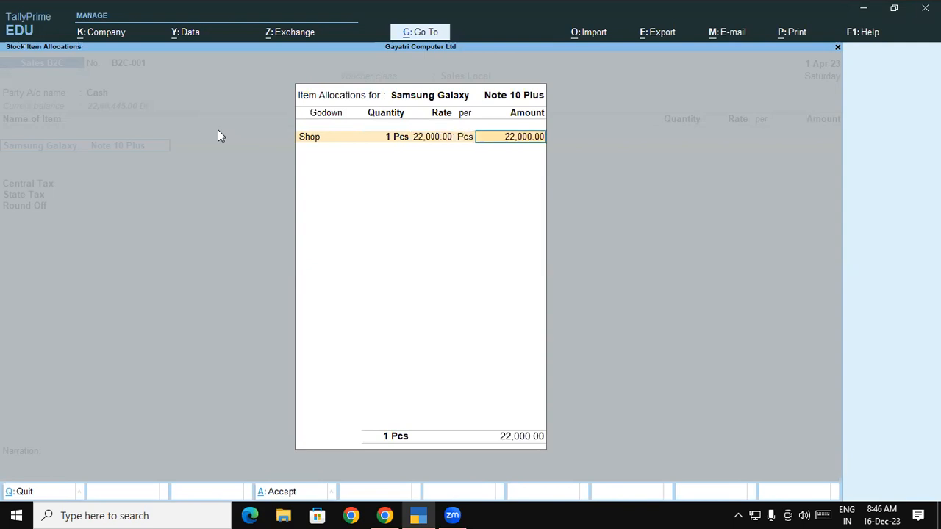
key("Return")
key("Return")
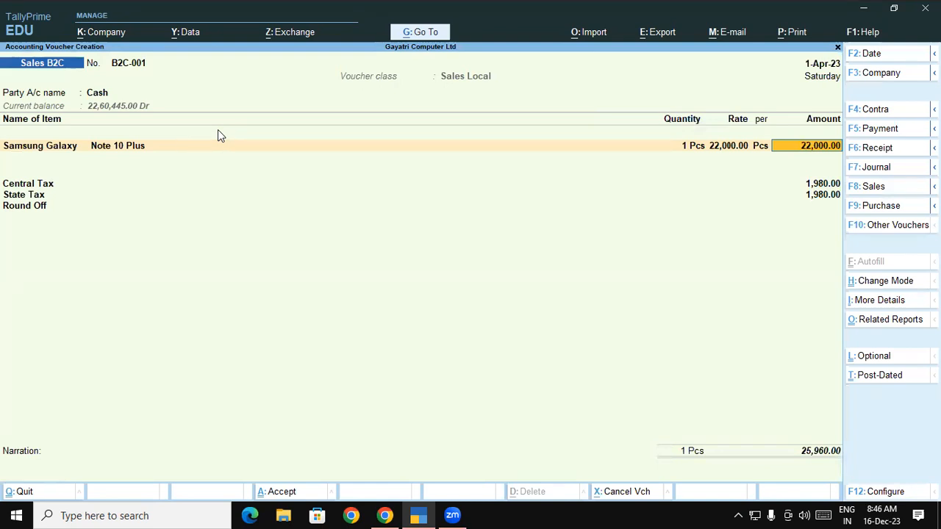
Switch to the course PDF in Chrome and review the B2C-001 tax hint, the GSTR1 report section and the preceding tax analysis pages.
key("alt+Tab")
scroll(218, 130, "down", 2)
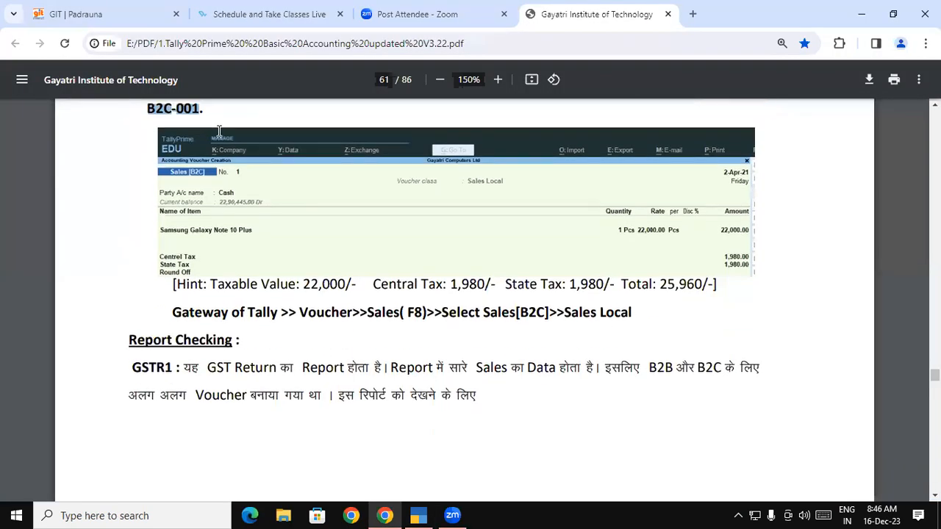
scroll(219, 131, "down", 1)
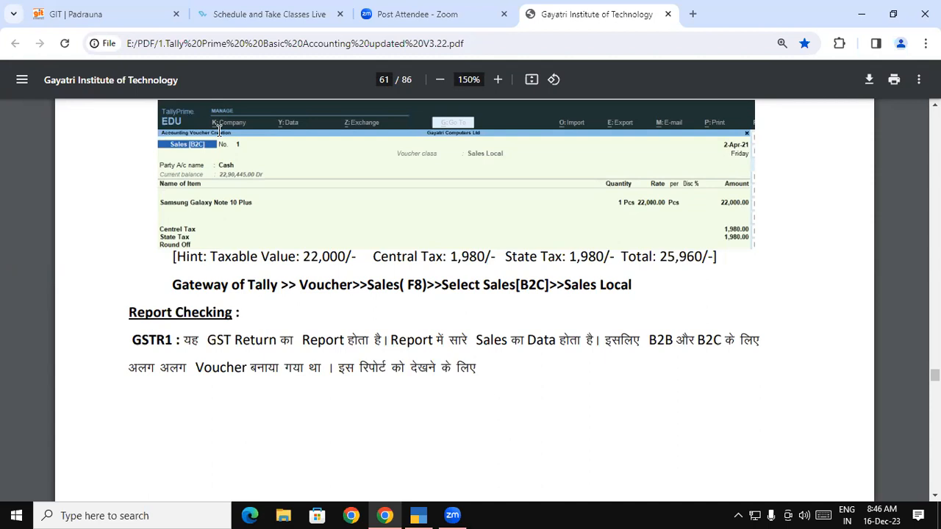
scroll(465, 301, "up", 10)
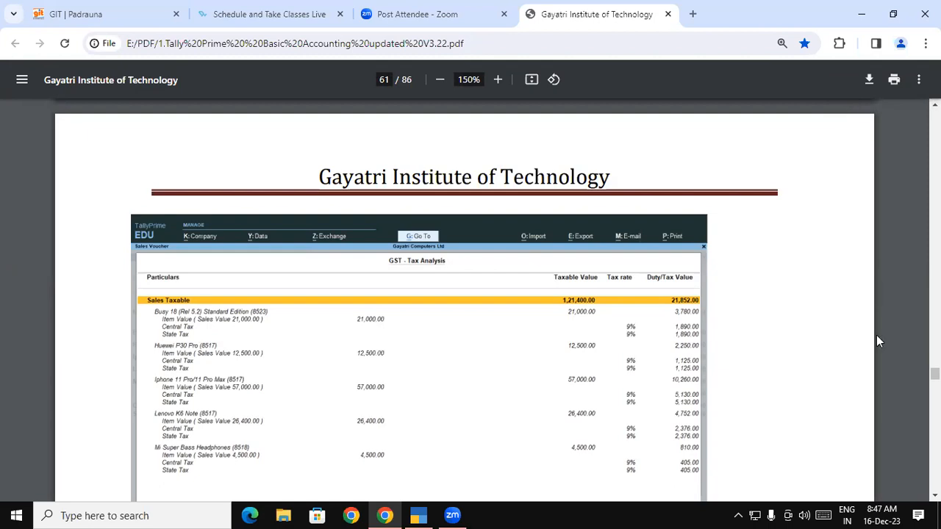
scroll(464, 300, "up", 3)
scroll(465, 300, "up", 10)
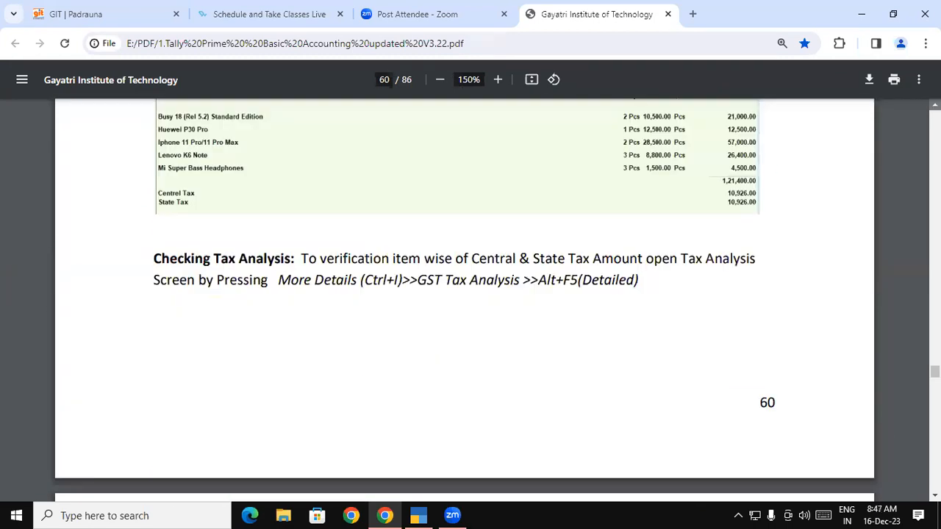
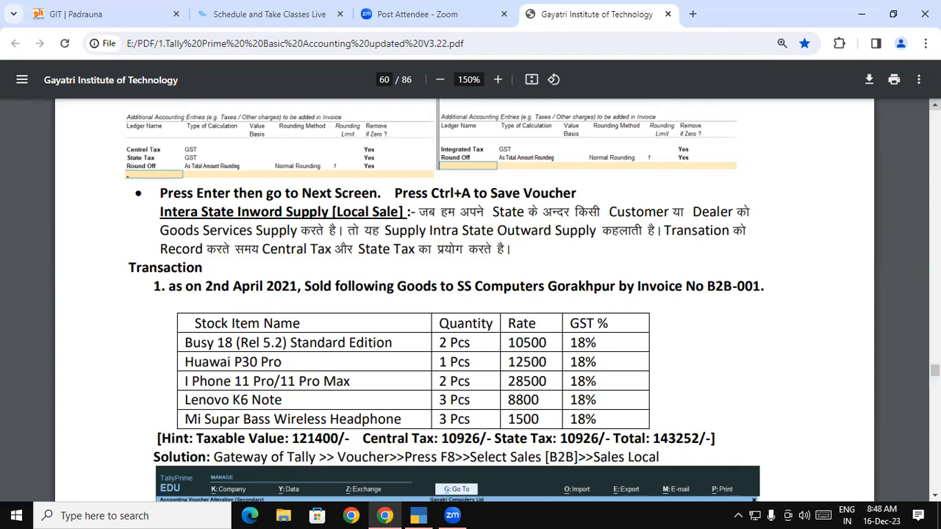
Return to TallyPrime and save Sales B2C voucher B2C-001.
key("alt+Tab")
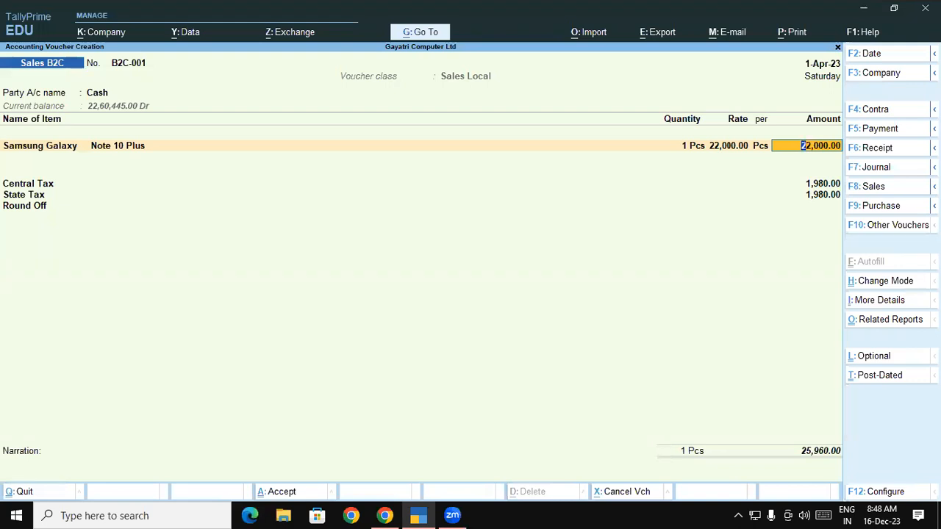
key("ctrl")
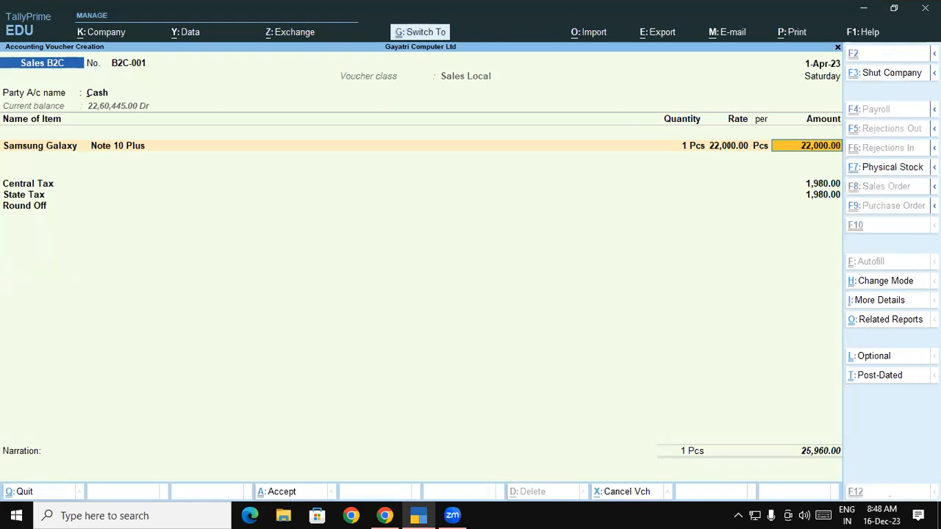
key("ctrl+a")
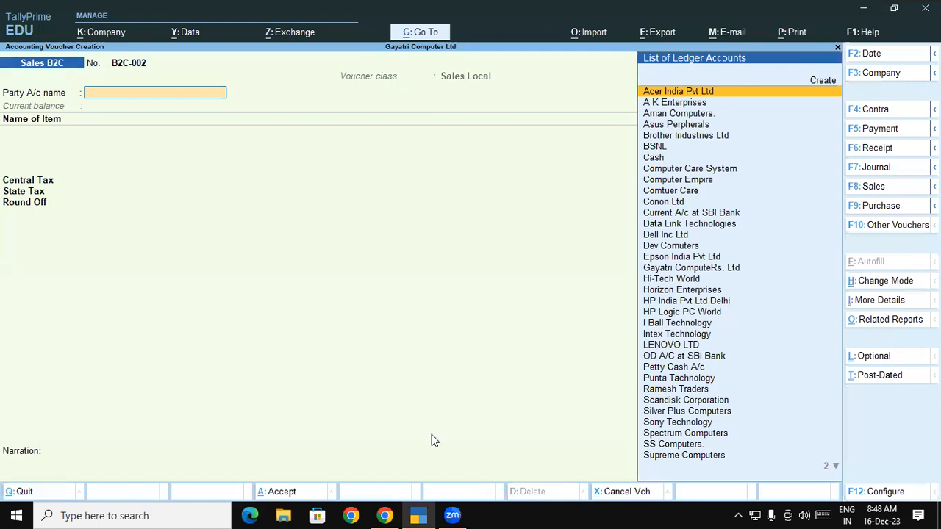
Switch to the course PDF in Chrome and read the Report Checking section explaining GSTR1 and the separate B2B and B2C vouchers.
left_click(384, 515)
scroll(362, 352, "down", 1)
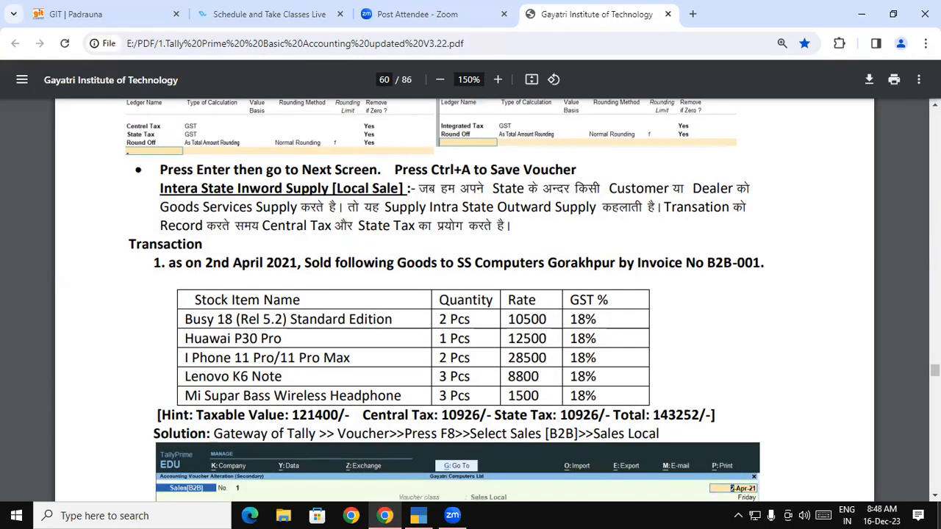
scroll(463, 301, "down", 6)
scroll(463, 302, "down", 8)
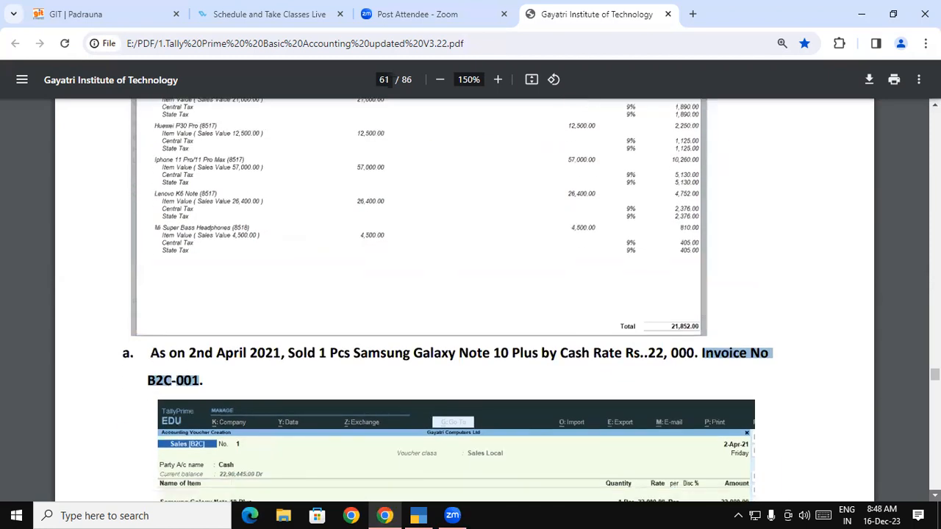
scroll(655, 393, "down", 5)
left_click_drag(133, 243, 247, 242)
left_click(278, 253)
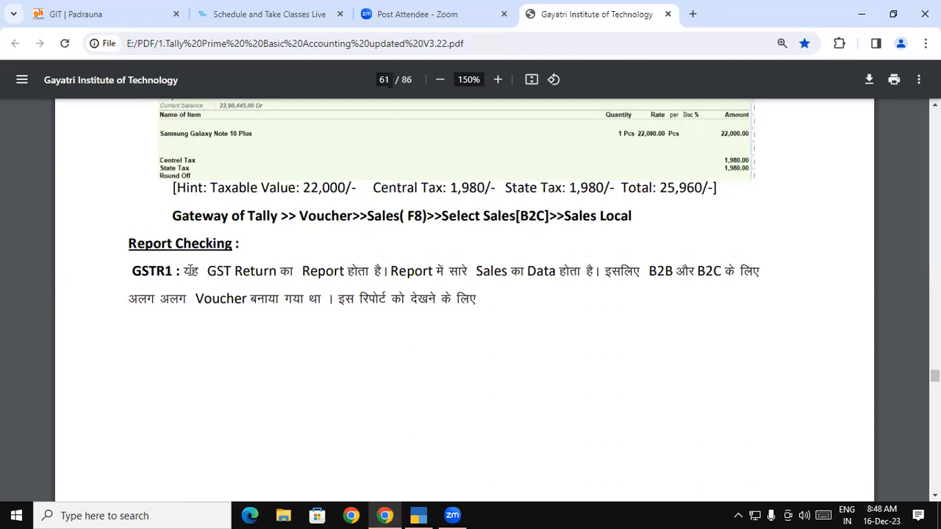
left_click_drag(135, 272, 507, 272)
left_click(188, 272)
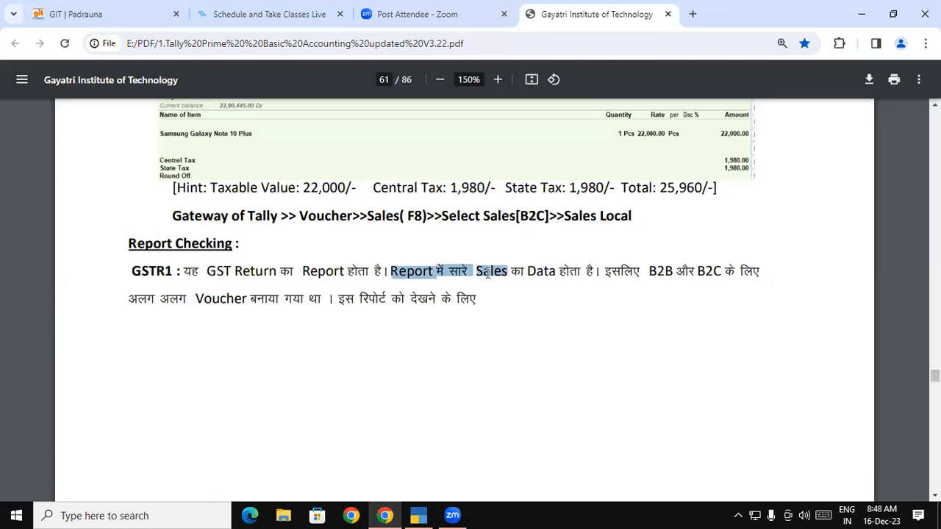
left_click_drag(604, 271, 321, 293)
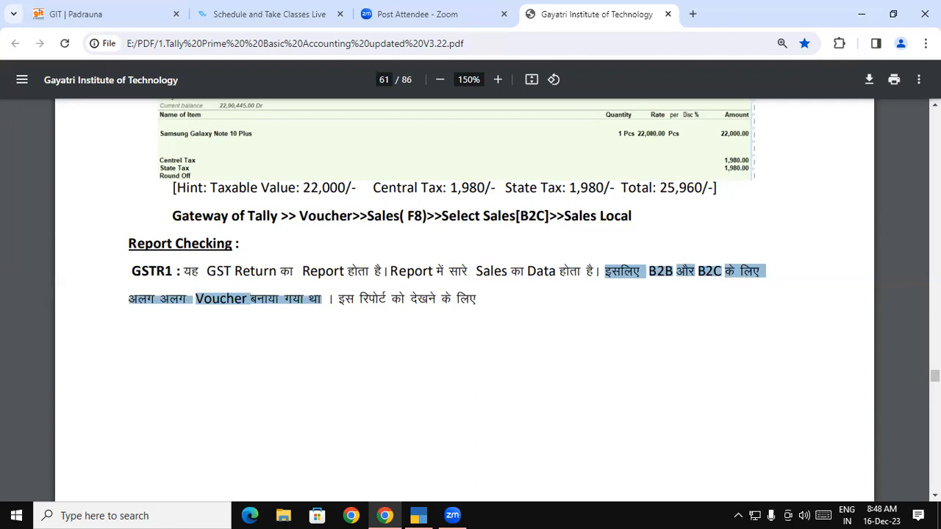
Review the course PDF's instructions for opening GSTR1 and showing tax types in separate columns.
scroll(884, 498, "down", 9)
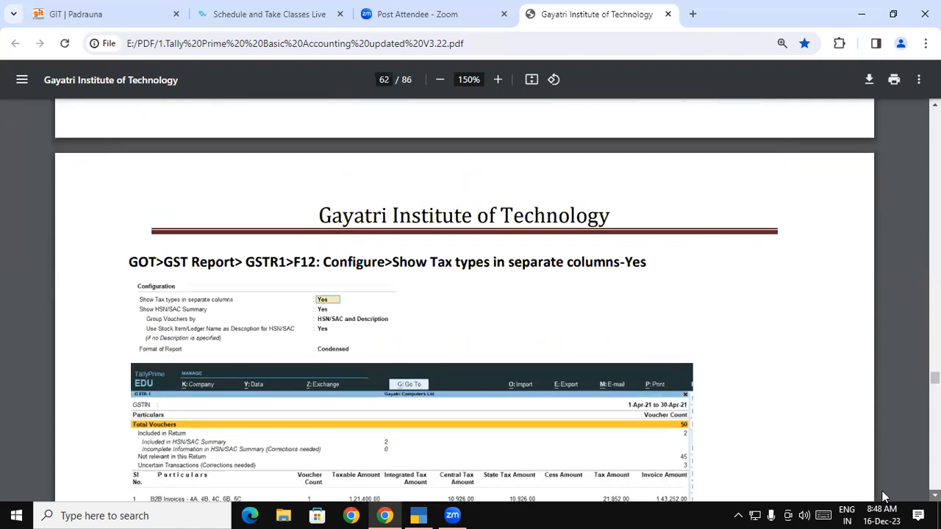
scroll(884, 497, "down", 1)
left_click_drag(128, 226, 626, 224)
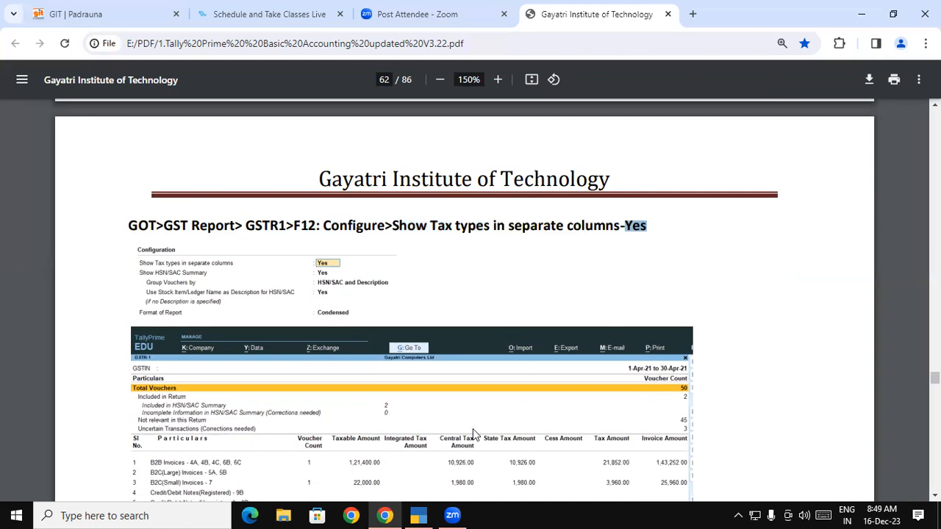
Switch to TallyPrime, leave voucher entry and open Display More Reports from the Gateway of Tally.
left_click(430, 515)
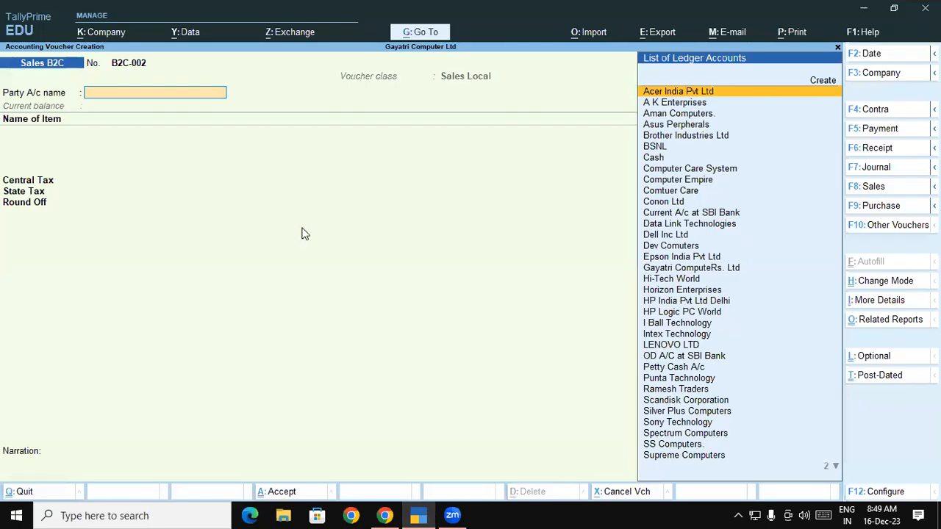
key("Escape")
key("Up")
key("Down")
key("Down")
key("Down")
key("Down")
key("Down")
key("Down")
key("Down")
key("Down")
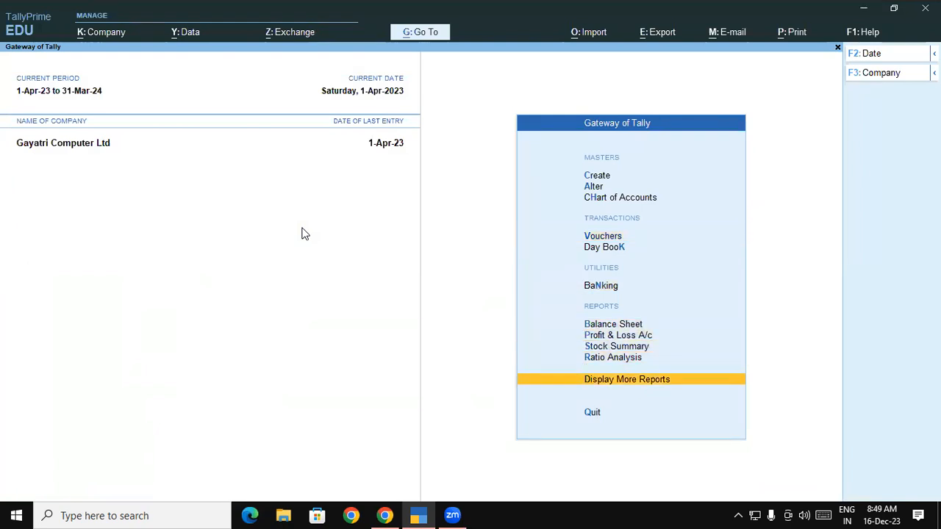
key("Return")
Open the GSTR-1 report under GST Reports and agree to update the GST status of the vouchers.
key("Down")
key("Down")
key("Down")
key("Down")
key("Down")
key("Down")
key("Down")
key("Down")
key("Down")
key("Up")
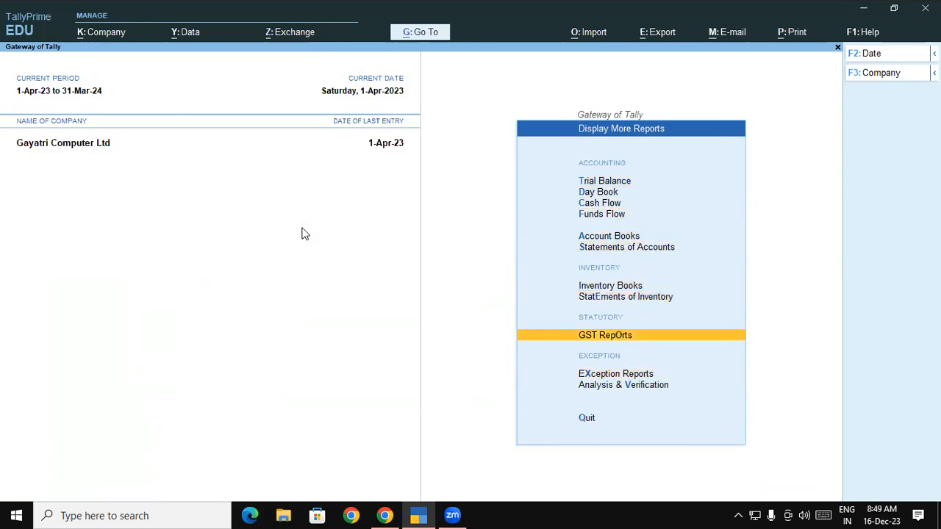
key("Return")
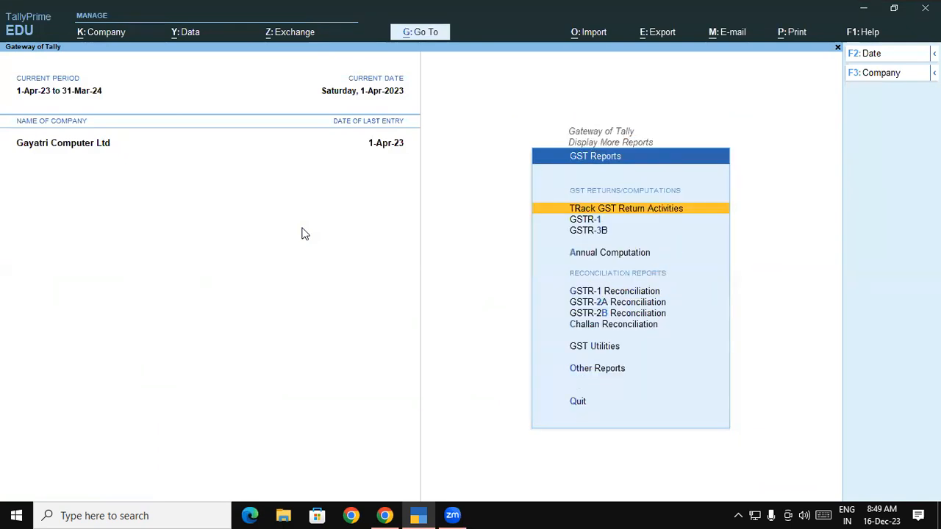
key("Down")
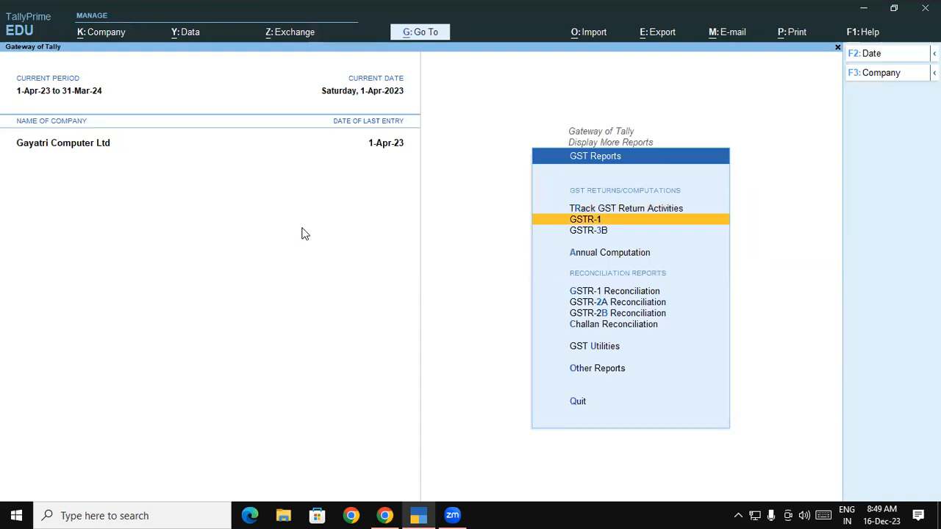
key("Return")
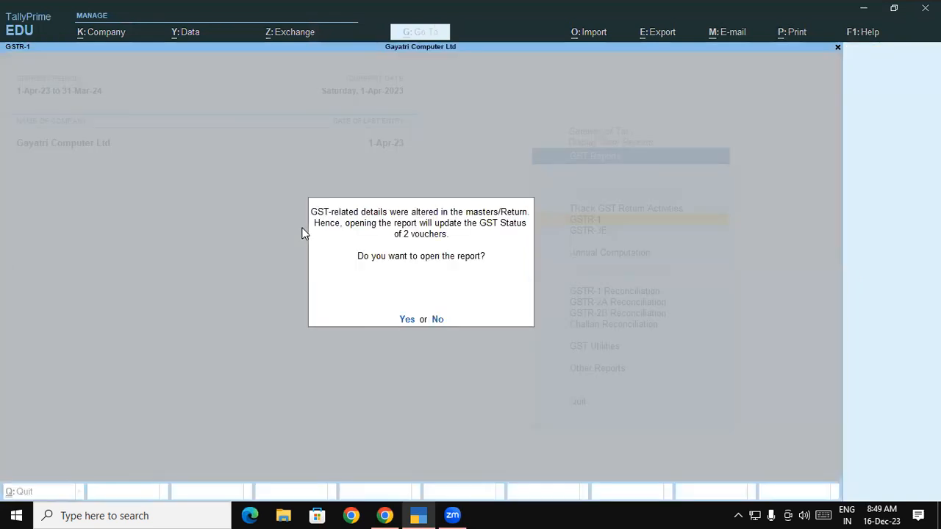
key("Return")
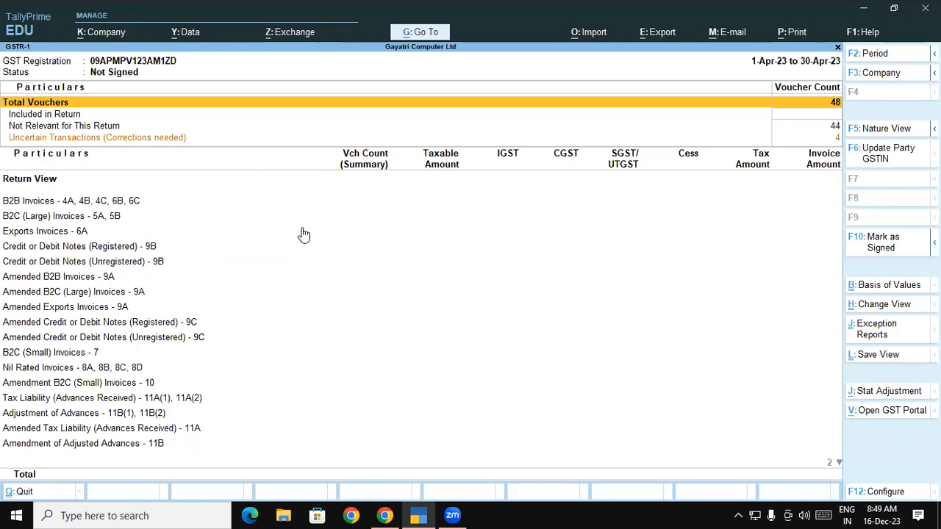
Drill into the uncertain transactions of GSTR-1 and list the vouchers with incomplete or mismatched information.
key("Down")
key("Down")
key("Down")
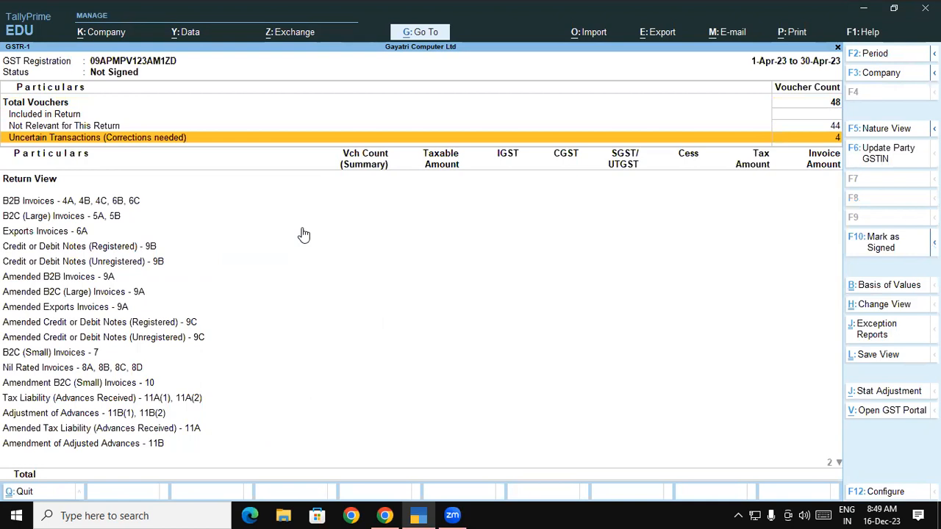
key("Return")
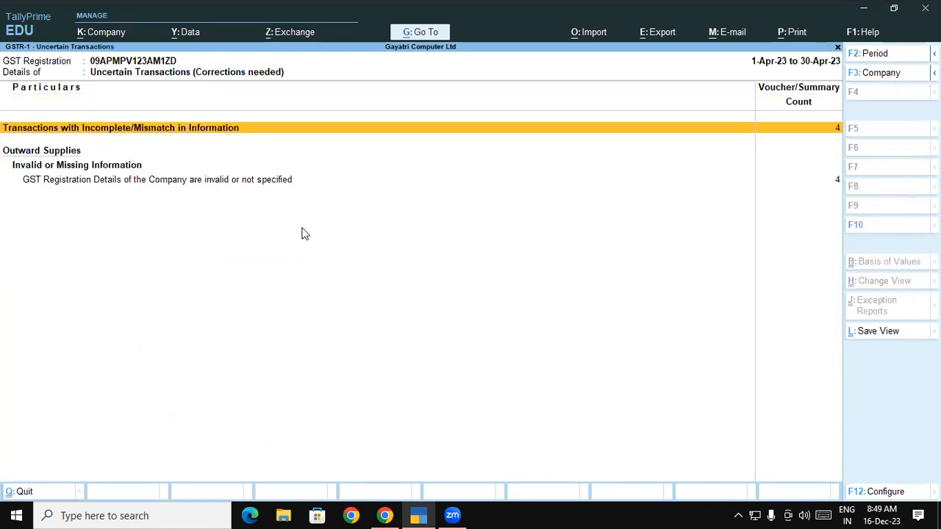
key("Return")
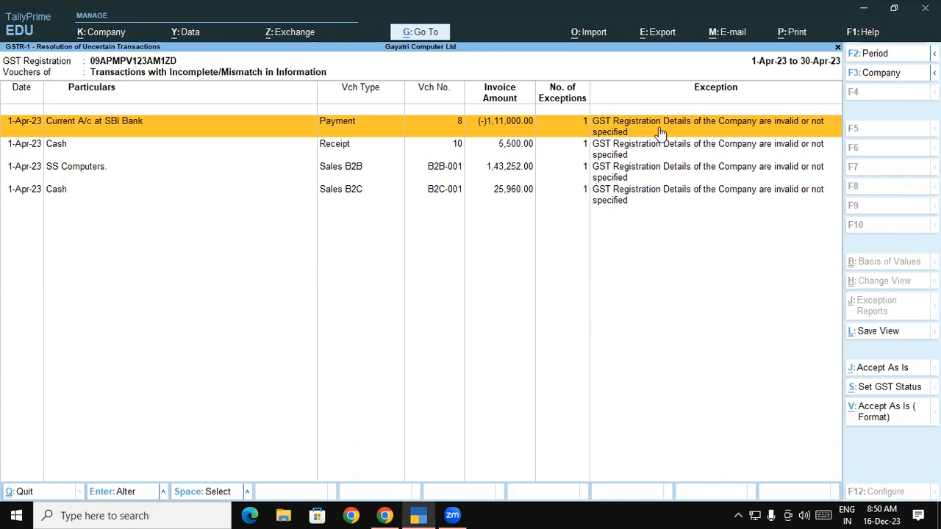
Leave the GSTR-1 report, open the company features and go through the GST details to check the company's GSTIN/UIN.
key("Escape")
key("Escape")
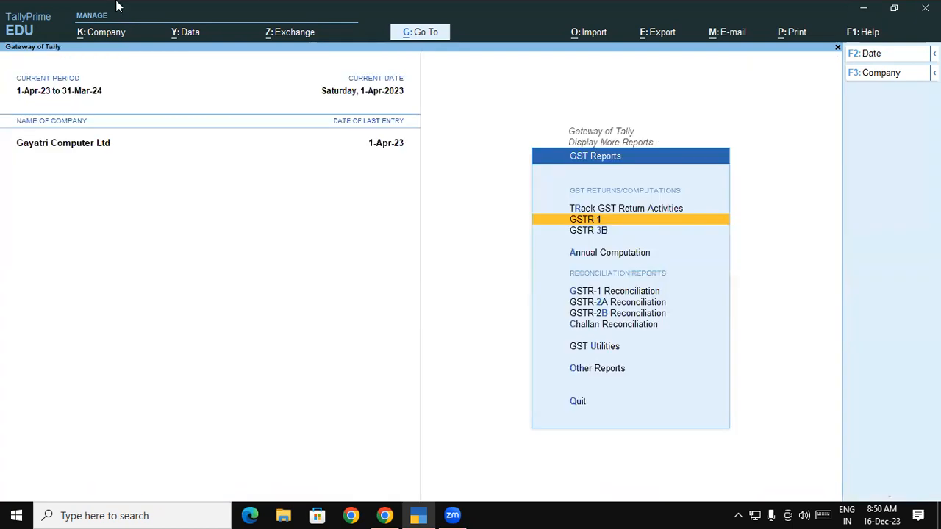
left_click(99, 37)
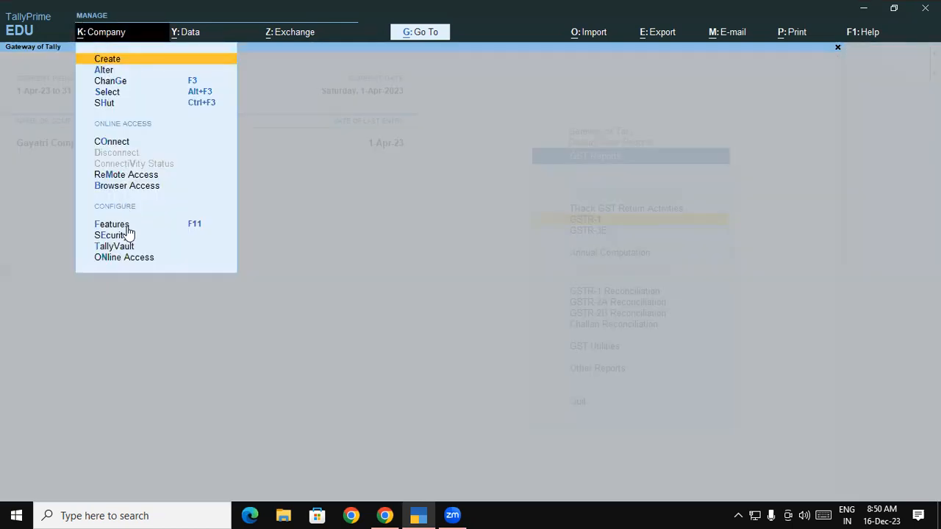
left_click(111, 224)
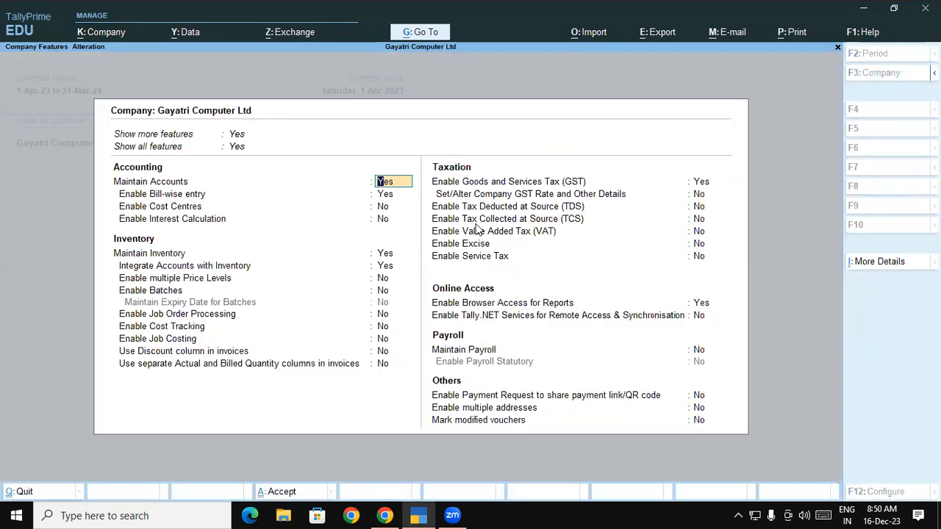
left_click(538, 184)
key("Return")
key("Return")
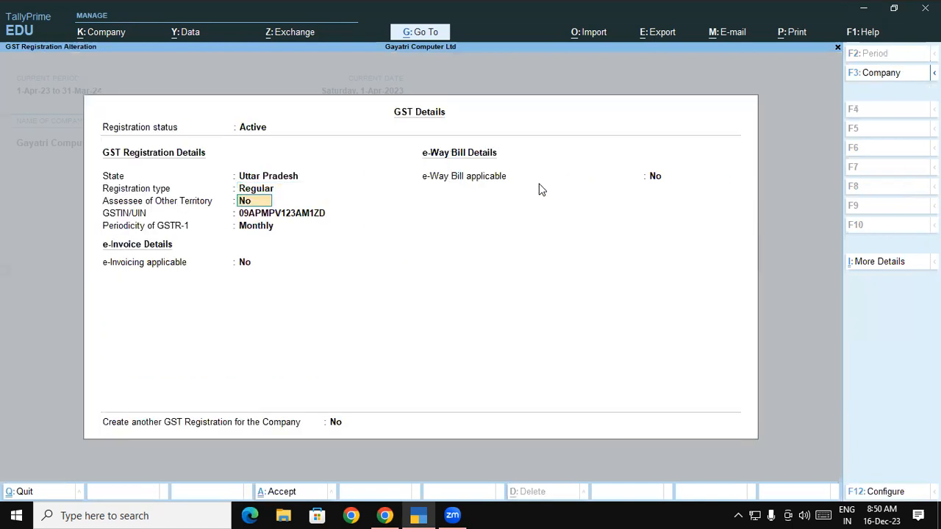
key("Return")
key("Return")
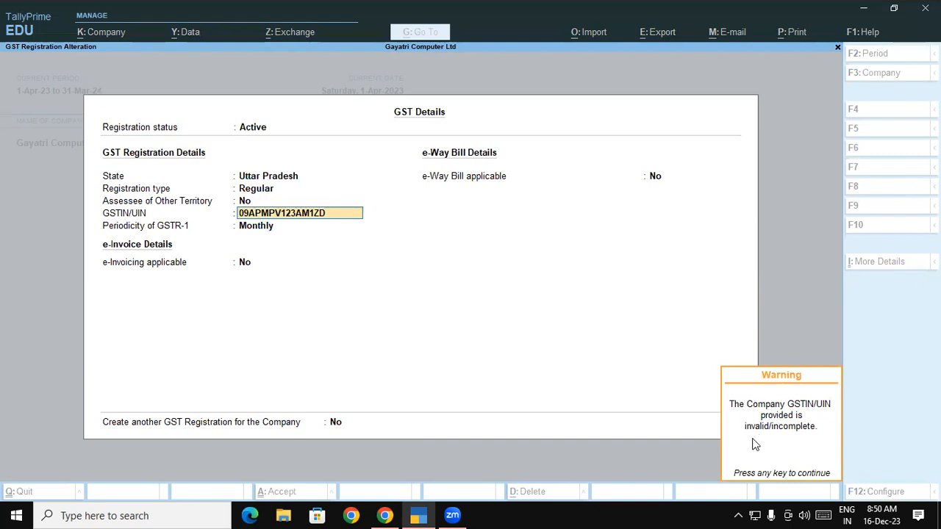
Switch to the course PDF and look up a sample GSTIN in the party list, highlighting the one for Western Digital Data Systems Ltd.
left_click(383, 514)
scroll(819, 346, "up", 20)
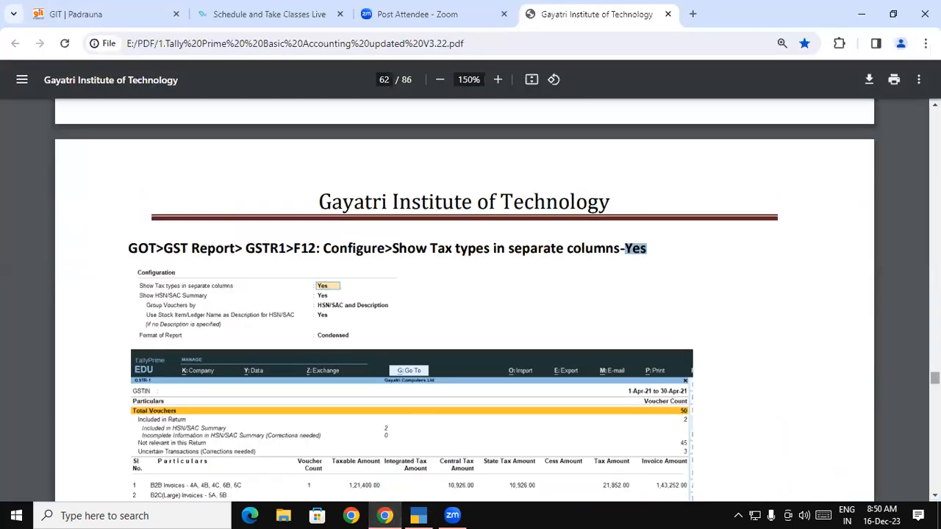
scroll(464, 294, "up", 15)
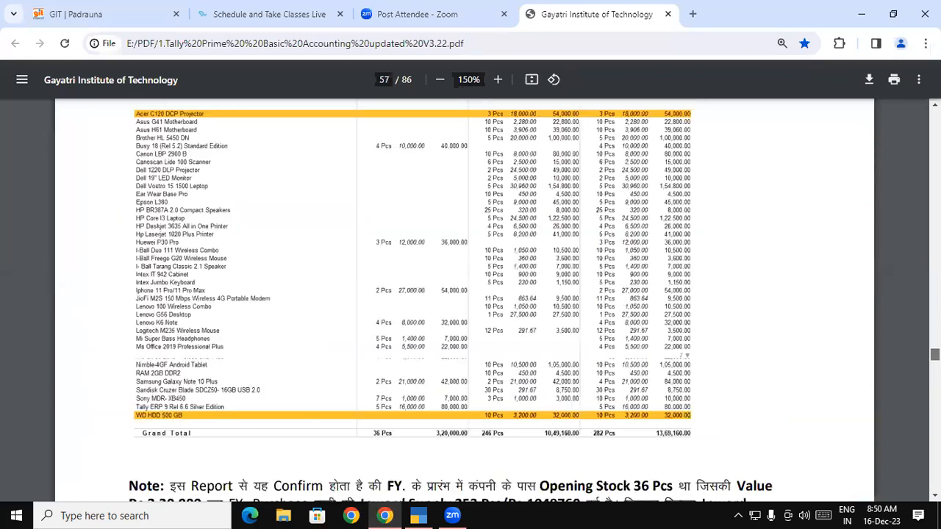
scroll(464, 294, "up", 20)
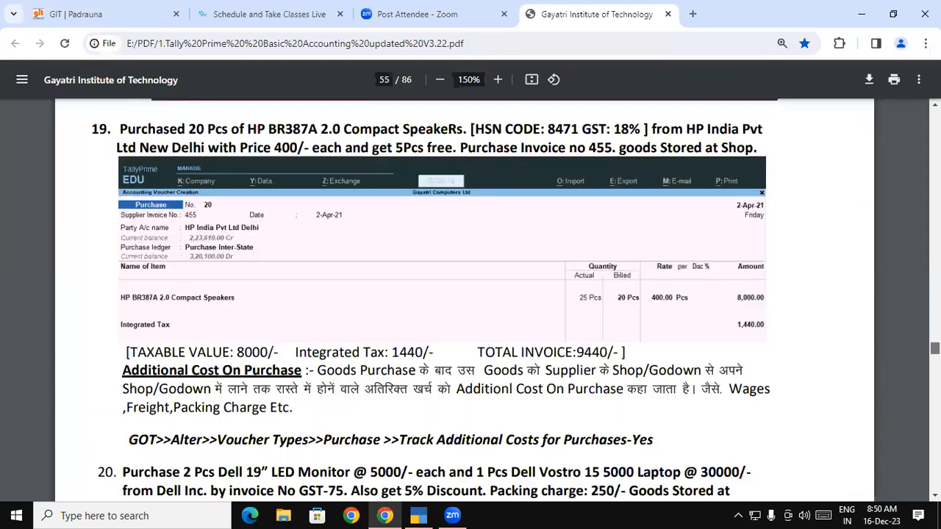
scroll(463, 294, "up", 20)
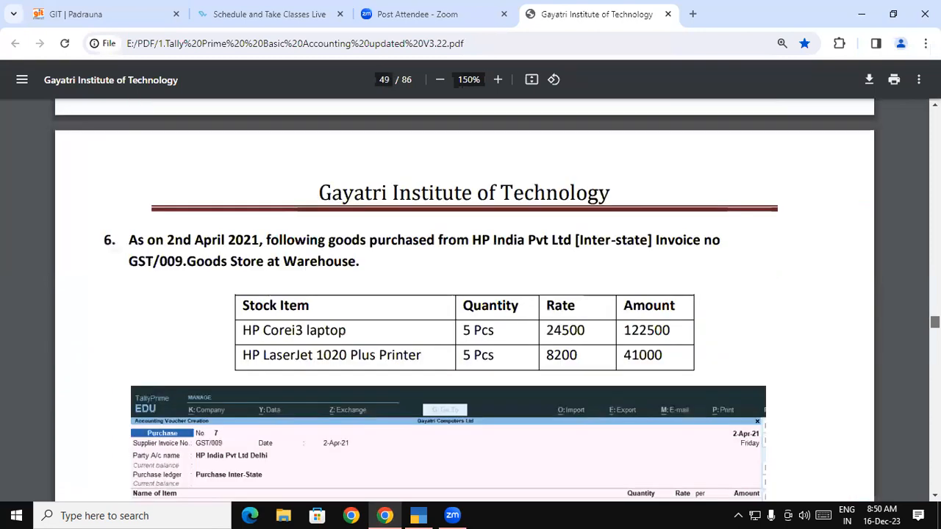
scroll(463, 294, "up", 5)
scroll(464, 294, "down", 1)
scroll(463, 294, "up", 4)
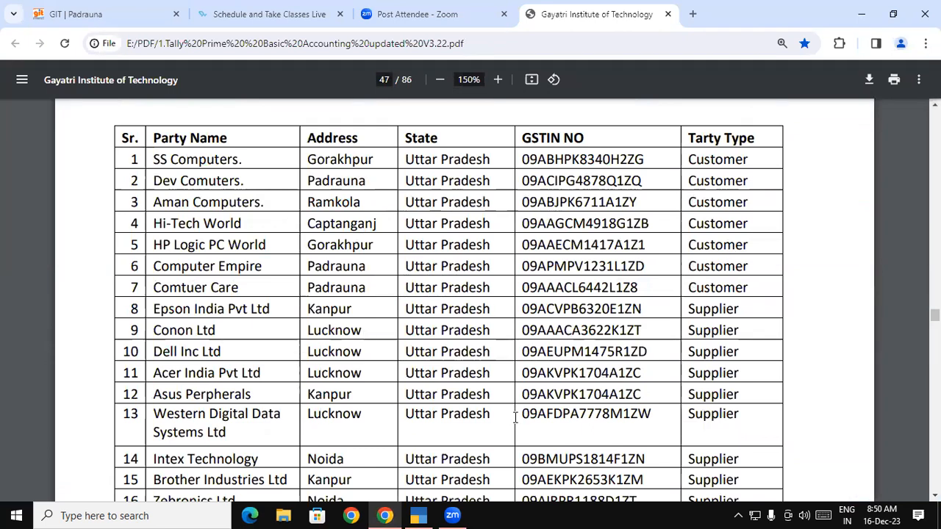
left_click_drag(518, 417, 652, 414)
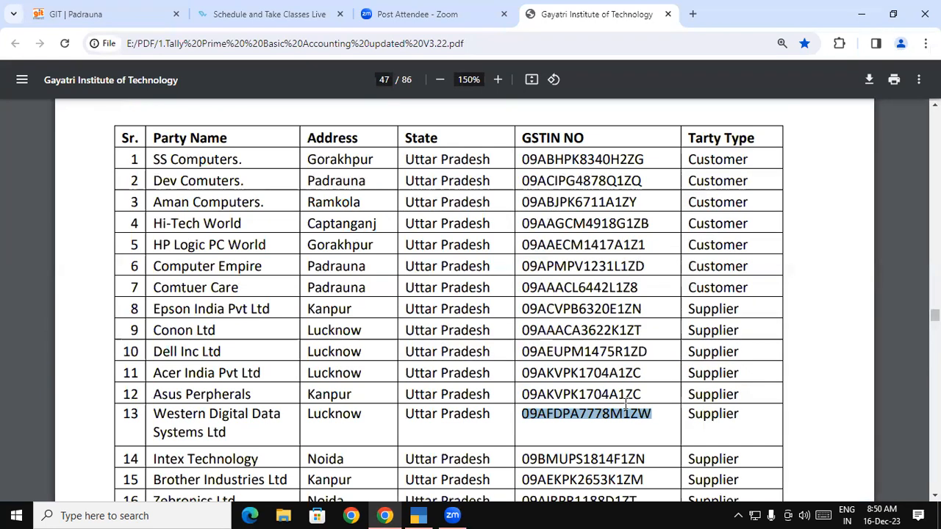
Return to TallyPrime and replace the company's GSTIN/UIN with the Western Digital Data Systems Ltd number copied from the PDF.
left_click(419, 515)
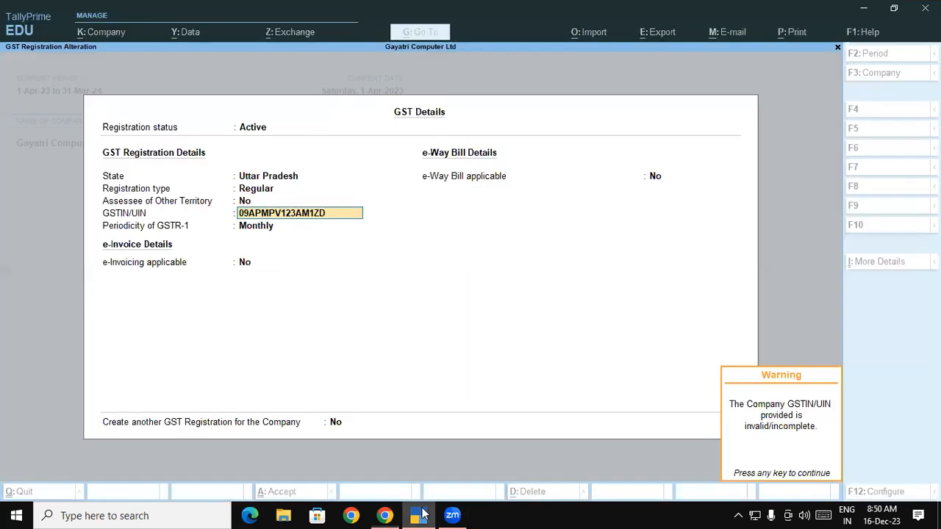
key("Return")
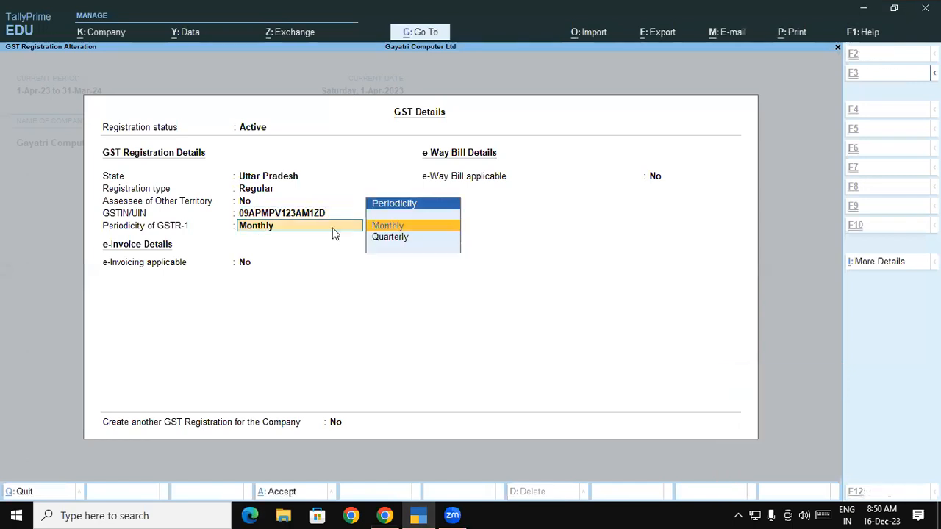
key("BackSpace")
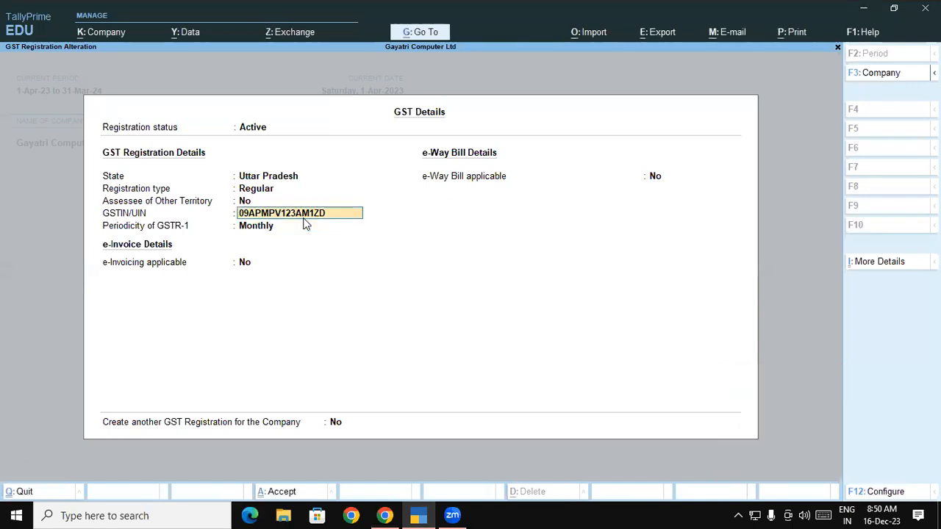
key("Delete")
key("Delete")
key("Delete")
key("Delete")
key("Delete")
key("Delete")
key("Delete")
key("Delete")
key("Delete")
key("Delete")
key("Delete")
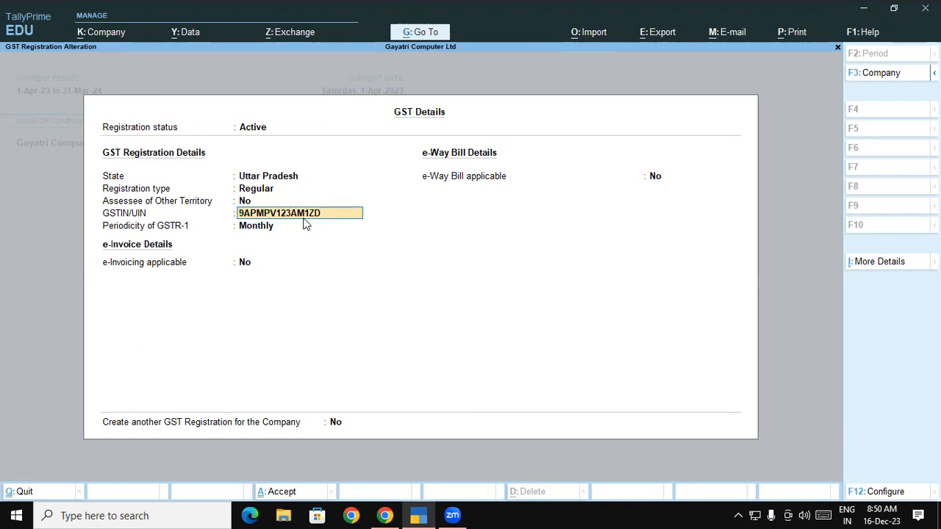
key("Delete")
key("Delete")
key("Delete")
key("Delete")
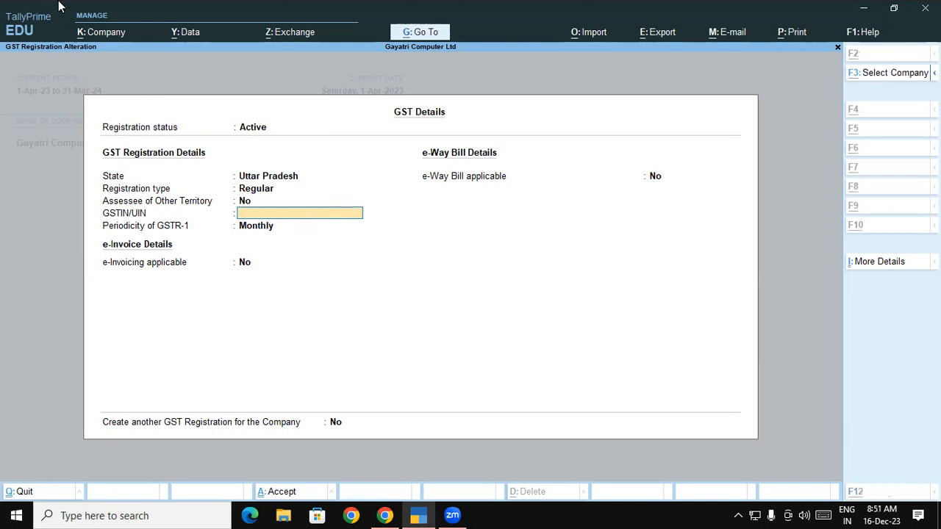
key("alt+Tab")
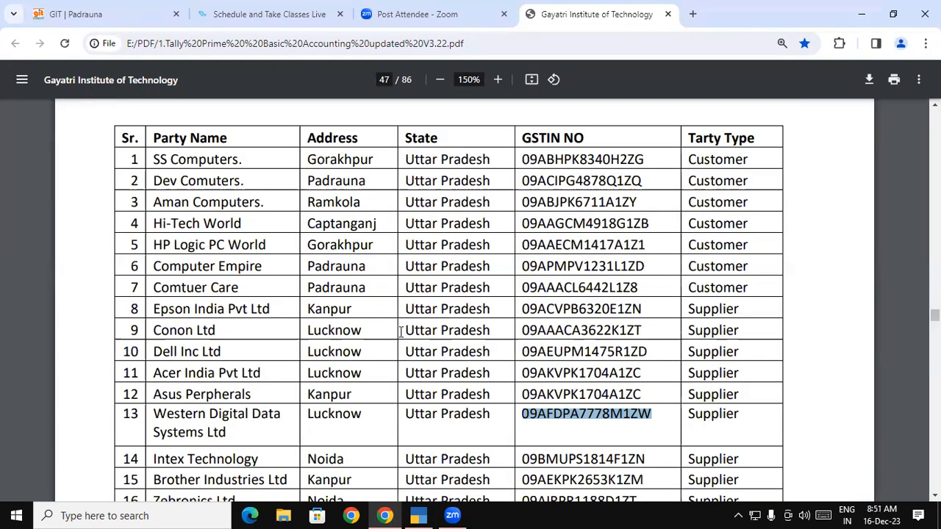
key("alt+Tab")
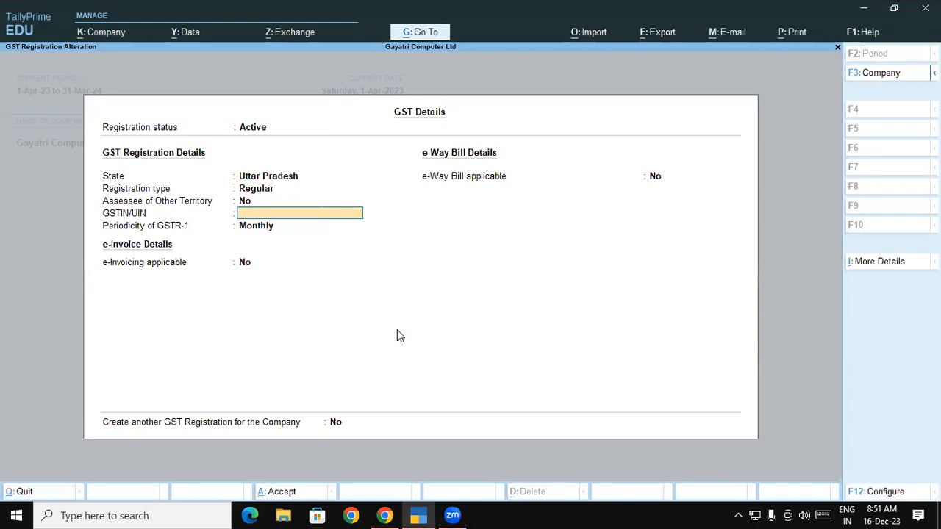
key("ctrl+alt+v")
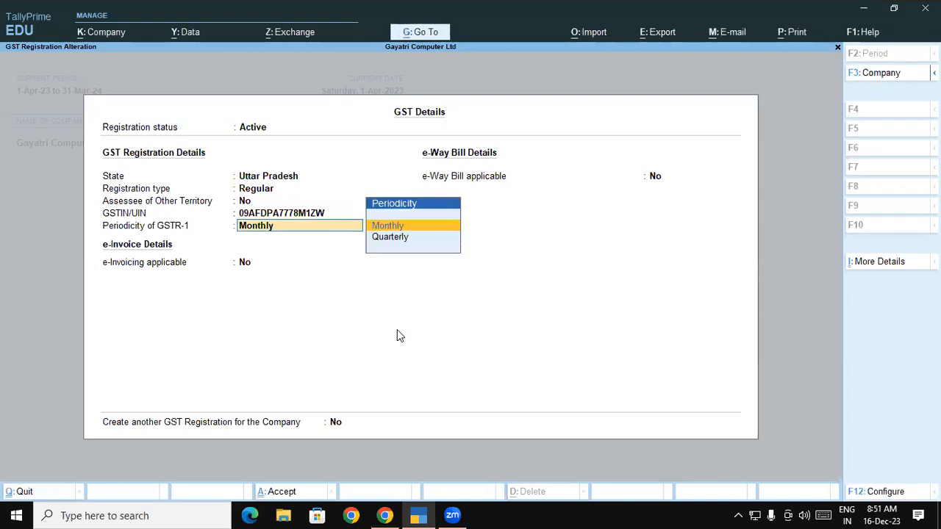
Keep the GSTR-1 periodicity Monthly and e-Way Bill at No, accept the GST details, and save the company features.
key("Return")
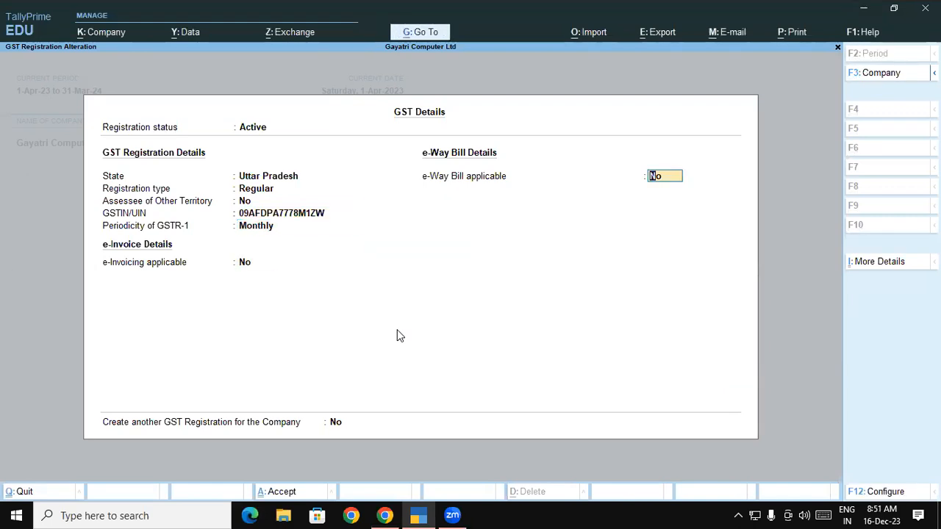
key("Return")
key("y")
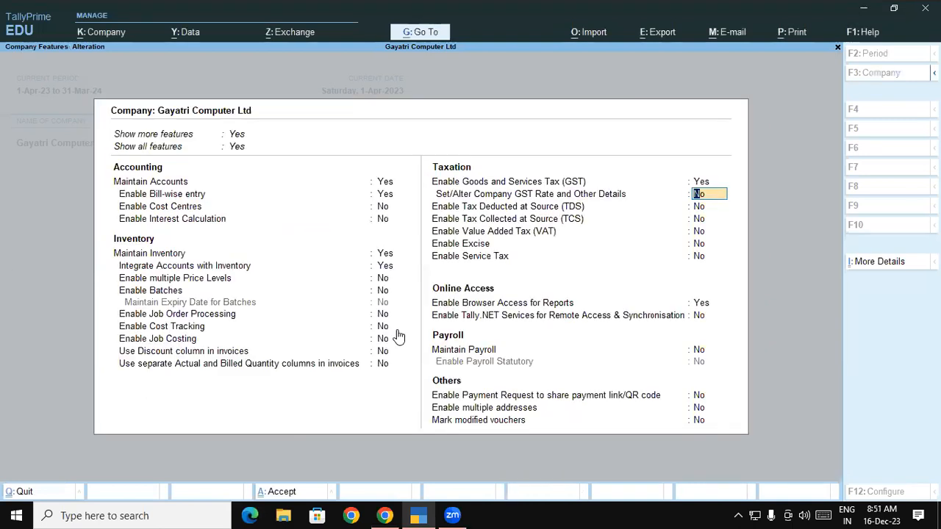
key("ctrl+a")
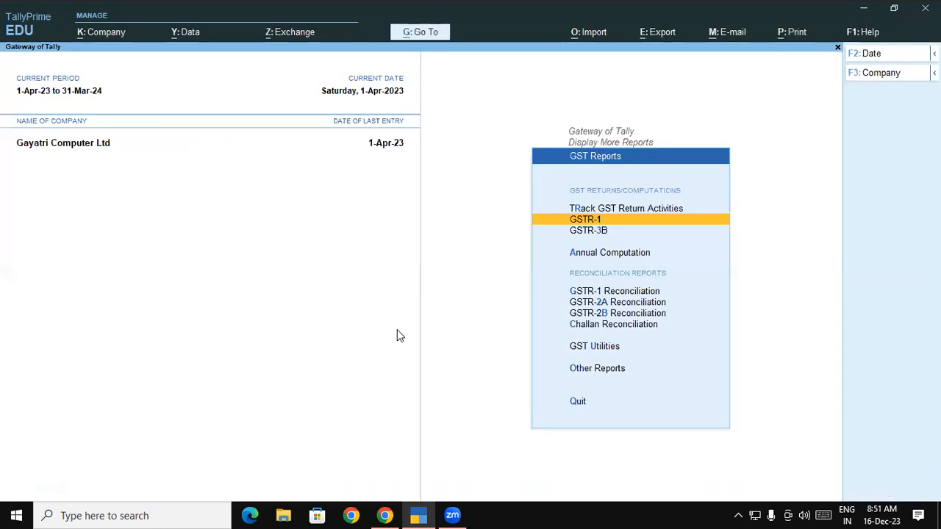
Reopen GSTR-1, agree to update the vouchers' GST status, and list the uncertain transactions with incomplete or mismatched information.
key("Return")
key("y")
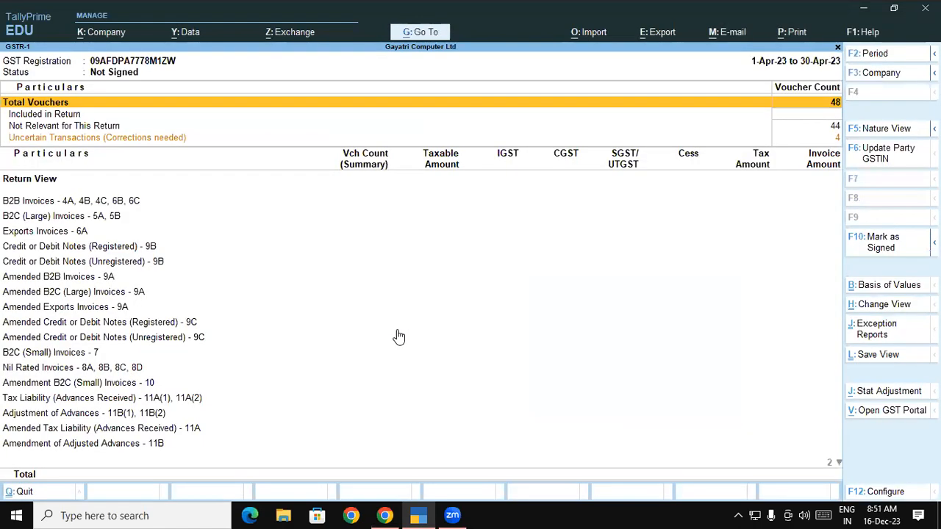
key("Down")
key("Down")
key("Down")
key("Return")
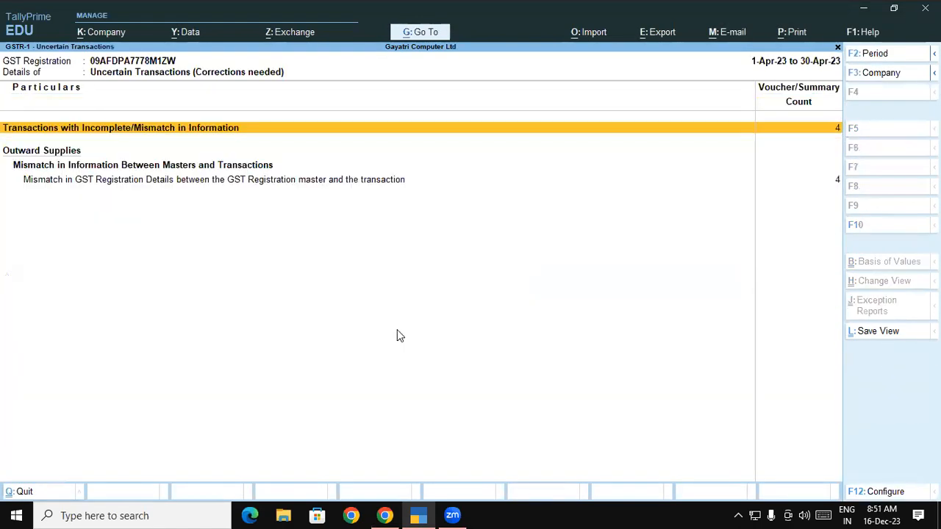
key("Return")
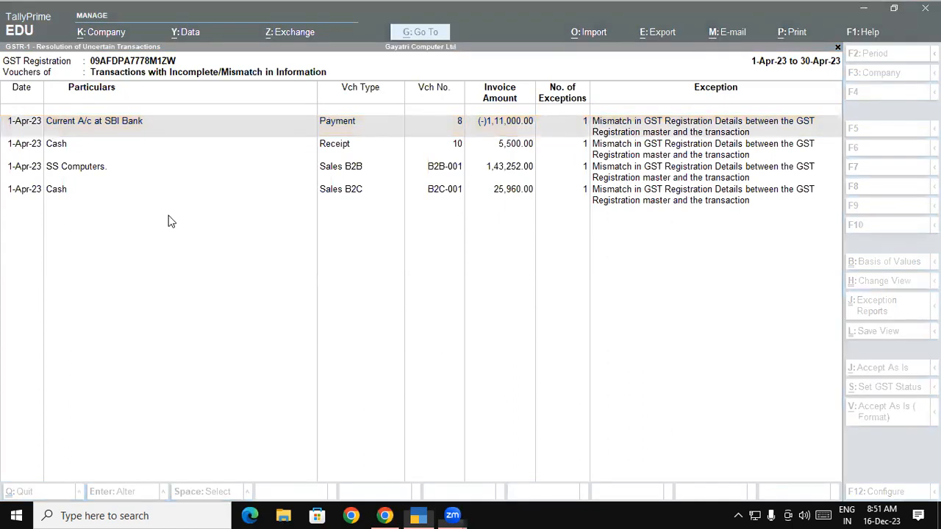
Check the exceptions of the SBI Bank payment, SS Computers sale and B2C-001 cash sale, and leave the GSTR-1 report.
left_click(89, 175)
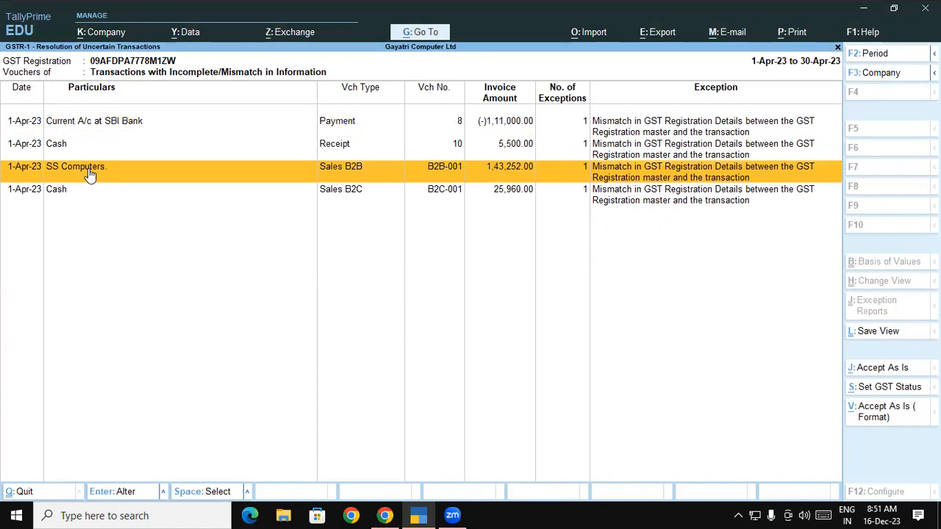
left_click(98, 189)
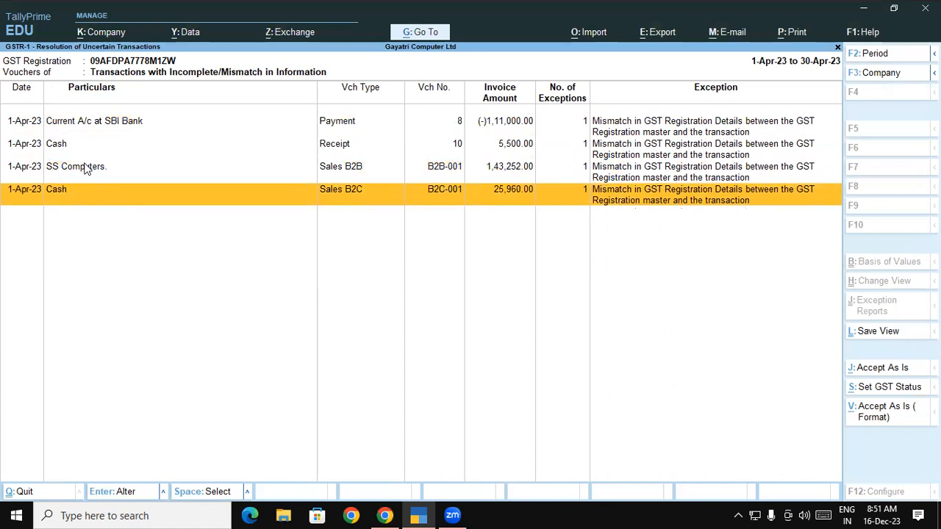
left_click(101, 169)
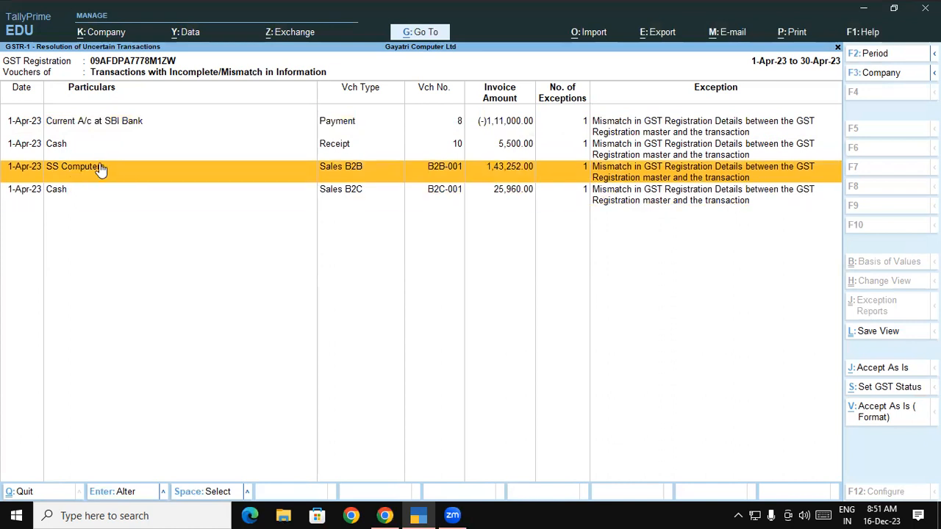
left_click(86, 125)
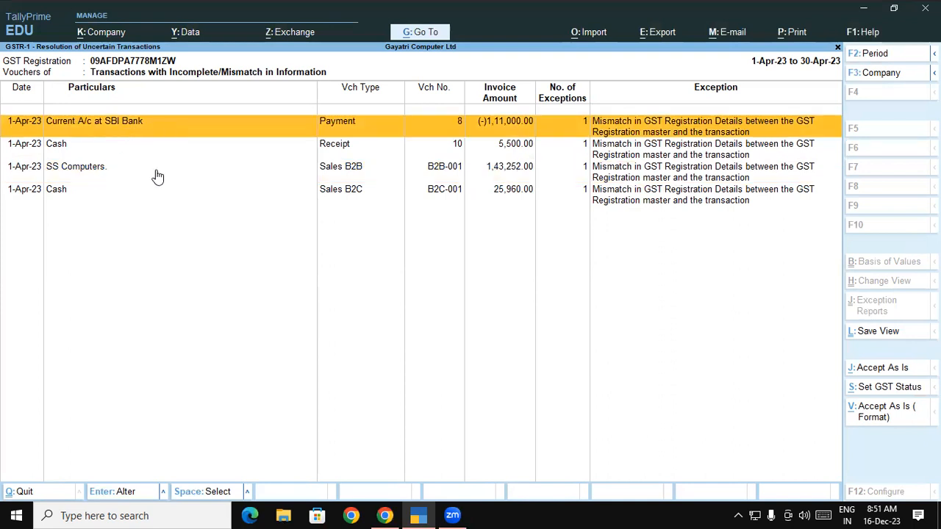
left_click(605, 178)
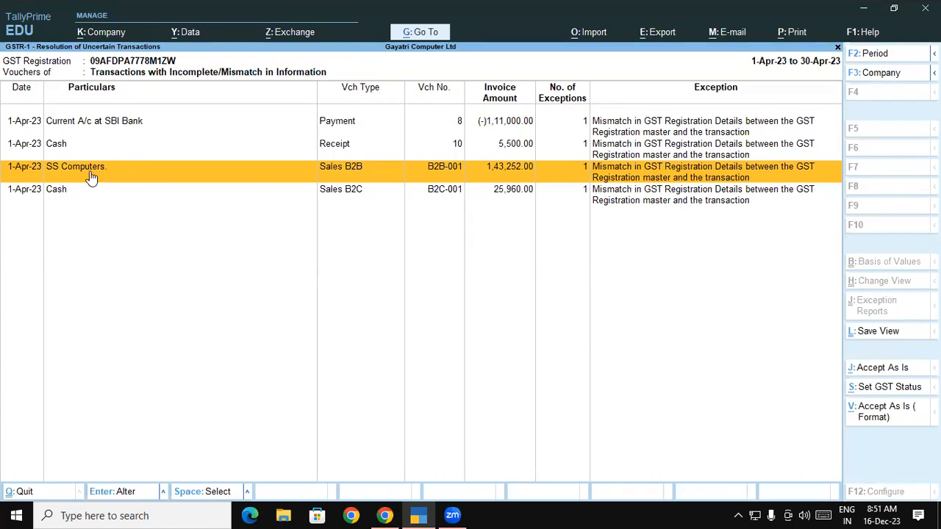
key("Escape")
key("Escape")
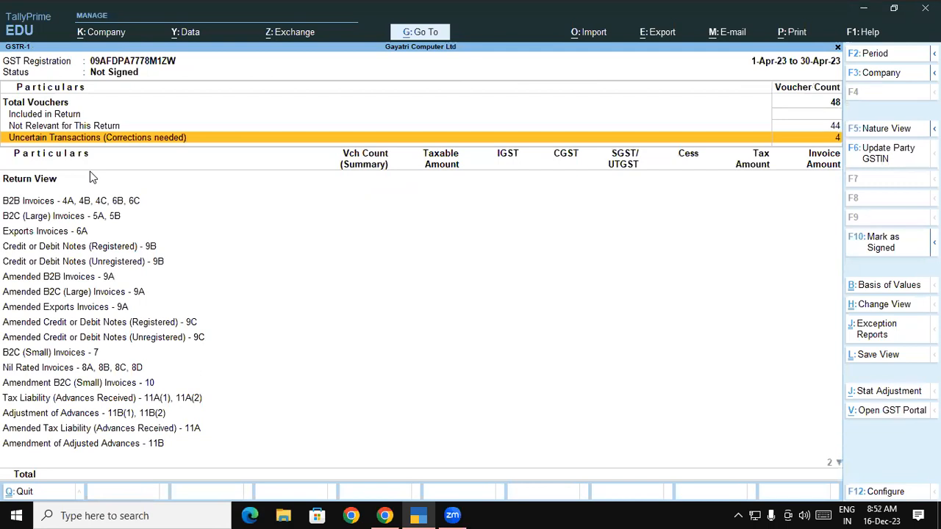
key("Escape")
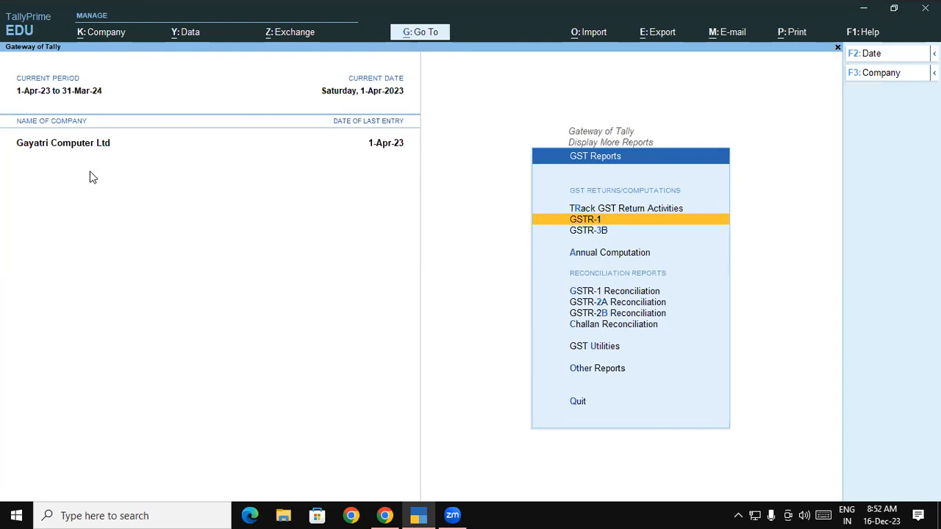
Open GSTR-1 again, drill into the uncertain transactions, and recheck the cash receipt and the SS Computers sale.
key("Return")
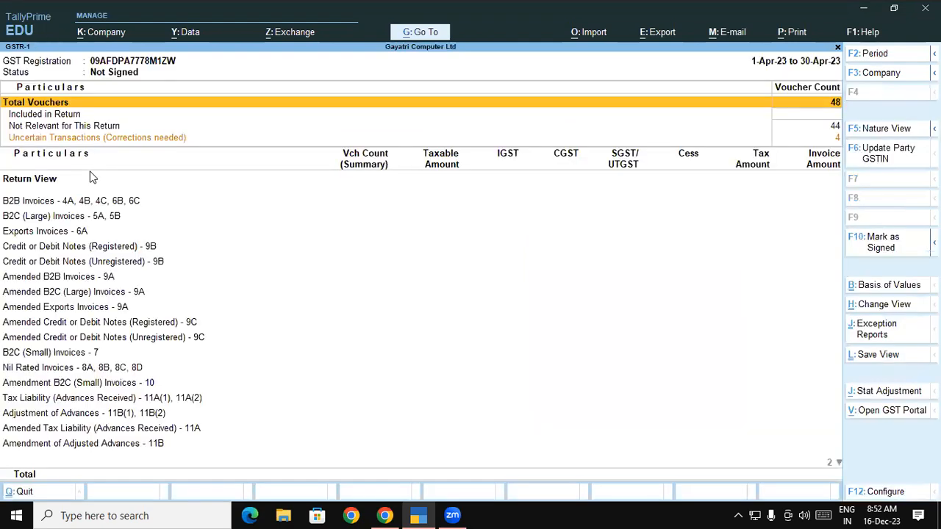
key("Down")
key("Down")
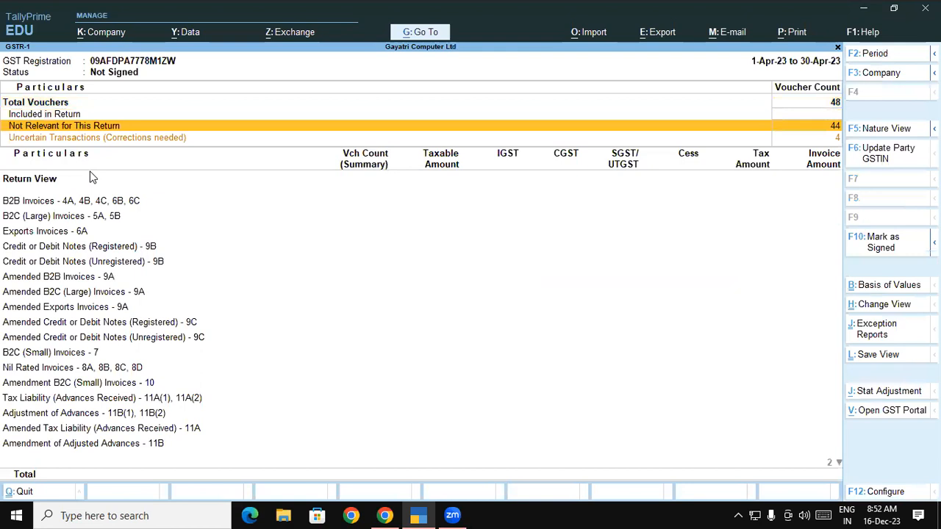
key("Down")
key("Return")
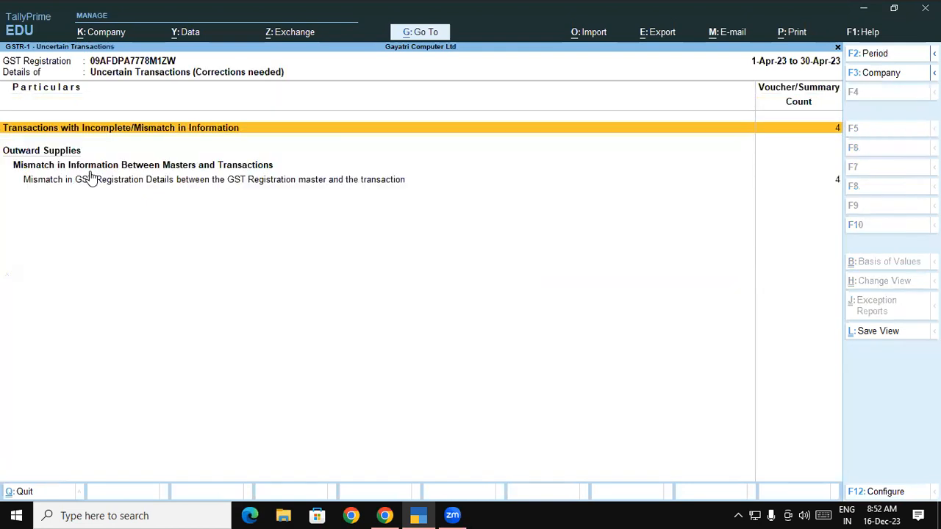
key("Return")
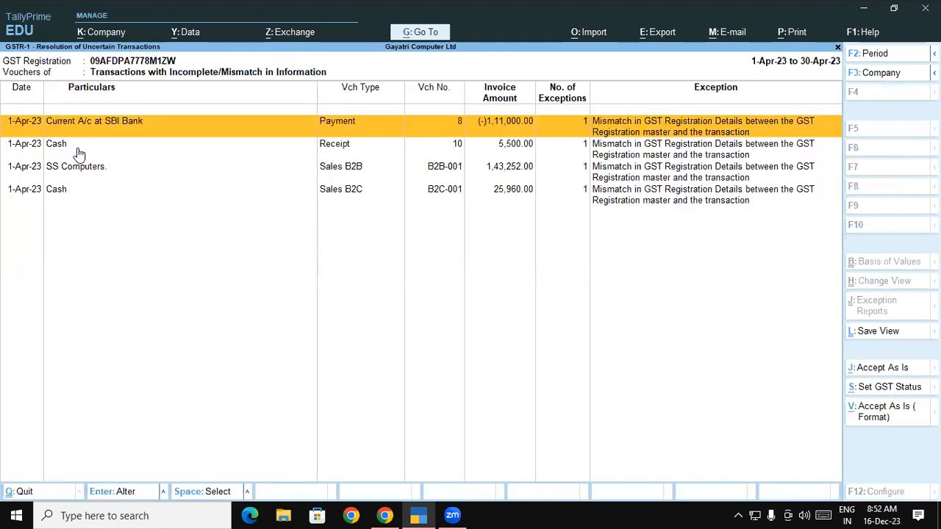
left_click(76, 151)
left_click(85, 170)
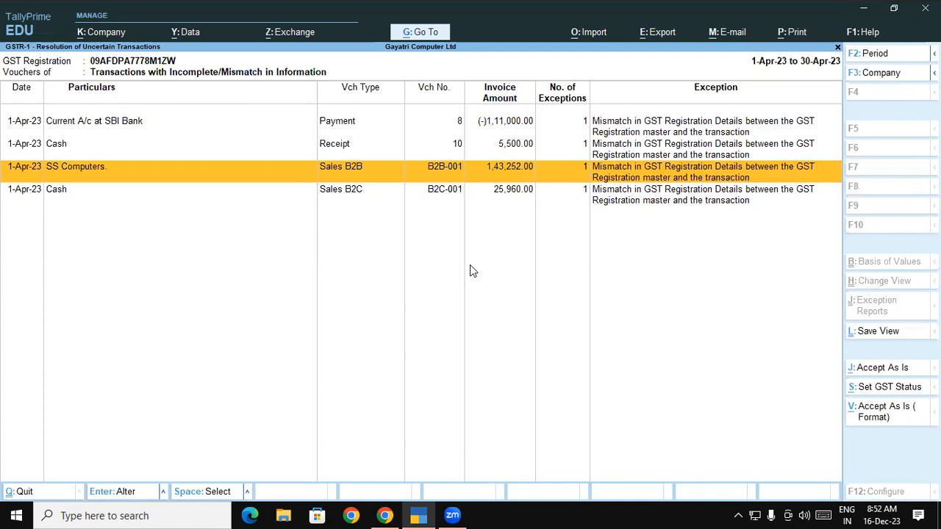
Leave the GST reports and open the Trial Balance.
key("Escape")
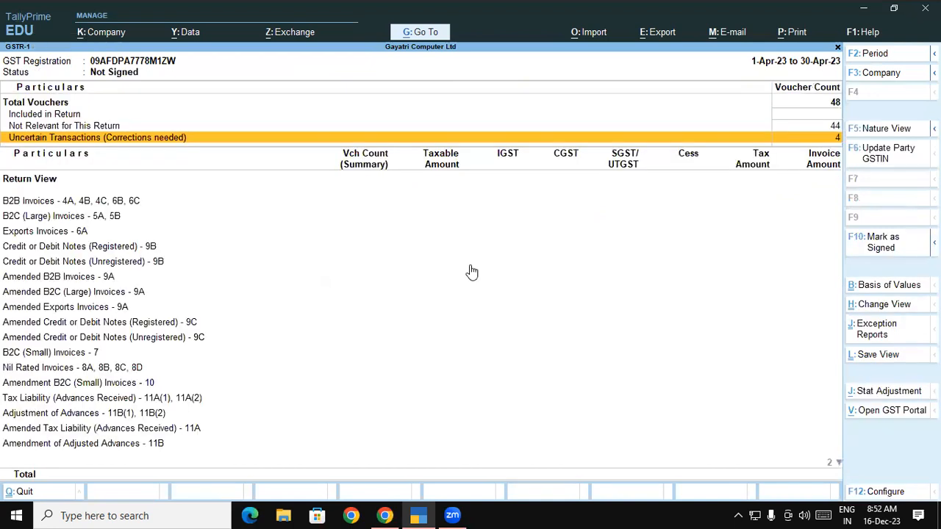
key("Escape")
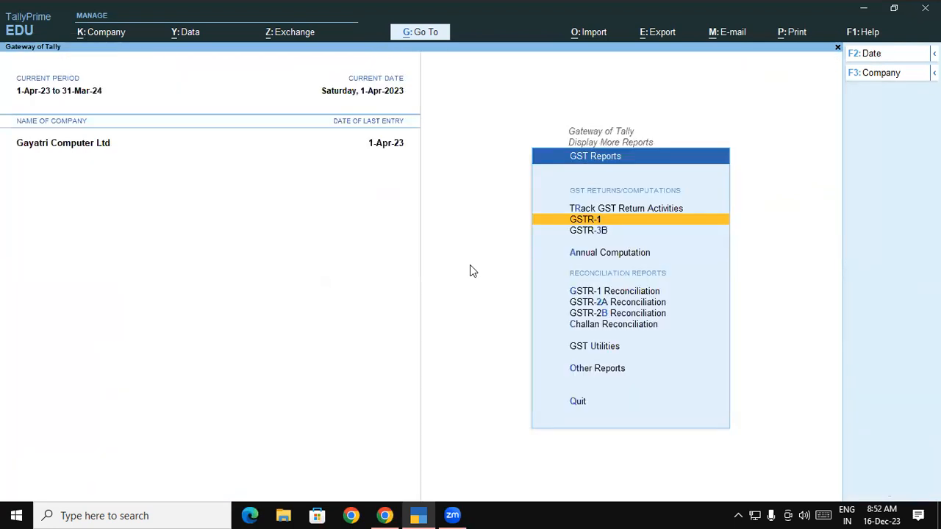
key("Escape")
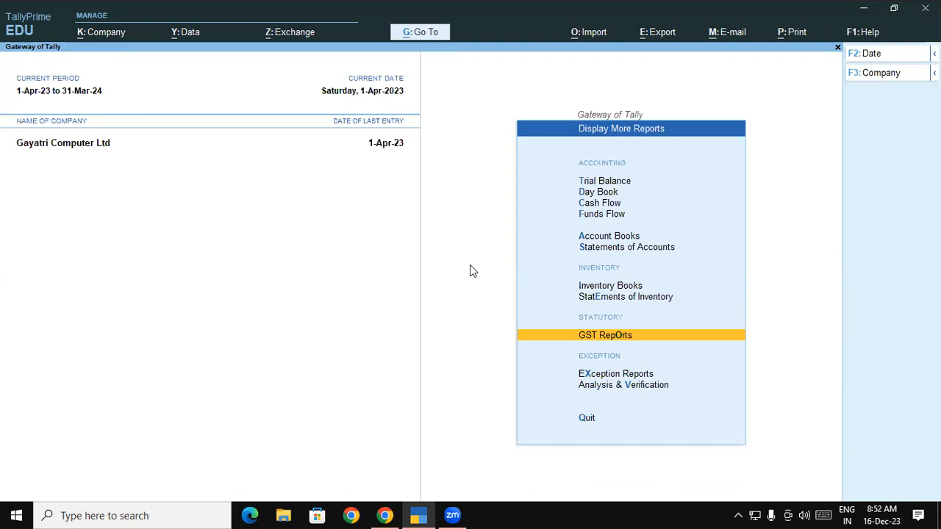
left_click(609, 184)
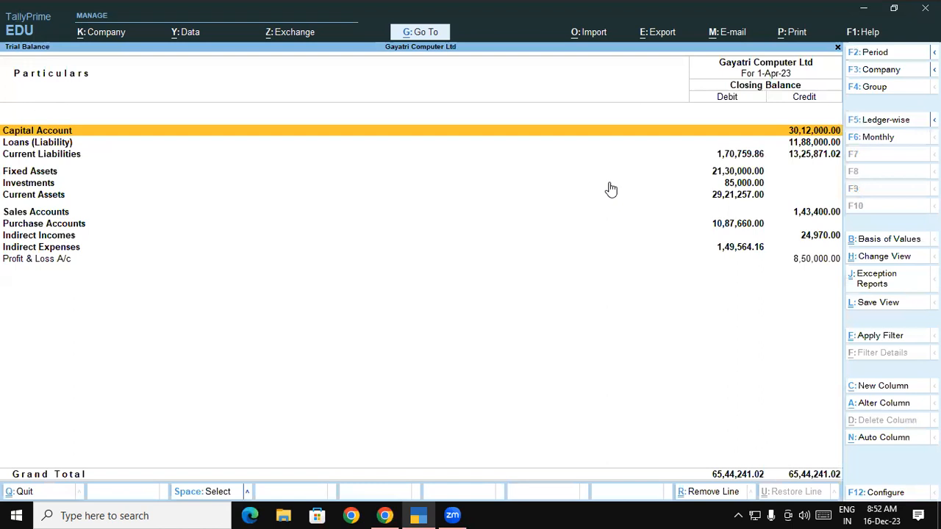
left_click(627, 434)
mouse_move(366, 189)
left_mouse_down()
mouse_move(426, 164)
mouse_move(445, 174)
mouse_move(462, 143)
mouse_move(452, 158)
left_mouse_up()
left_click_drag(412, 214, 501, 155)
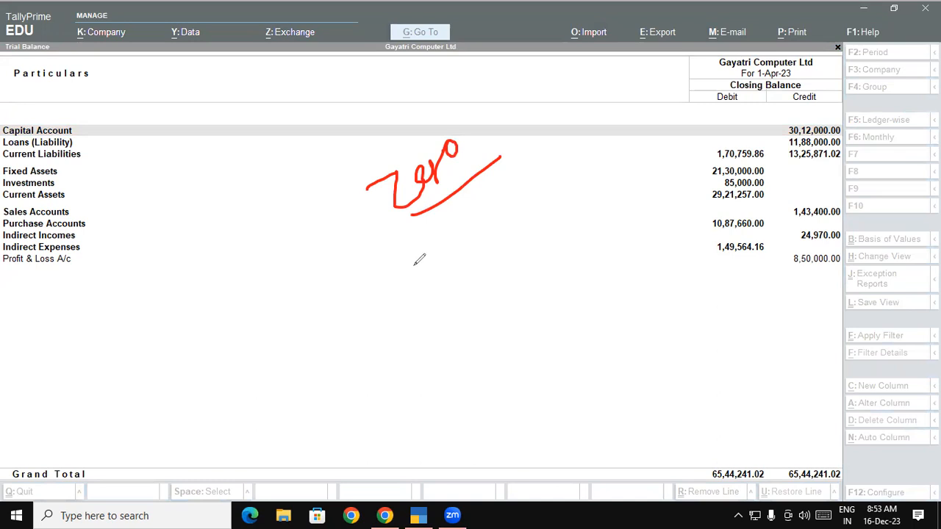
mouse_move(244, 228)
left_mouse_down()
mouse_move(256, 234)
mouse_move(240, 253)
left_mouse_up()
mouse_move(278, 294)
left_mouse_down()
mouse_move(288, 295)
mouse_move(276, 300)
left_mouse_up()
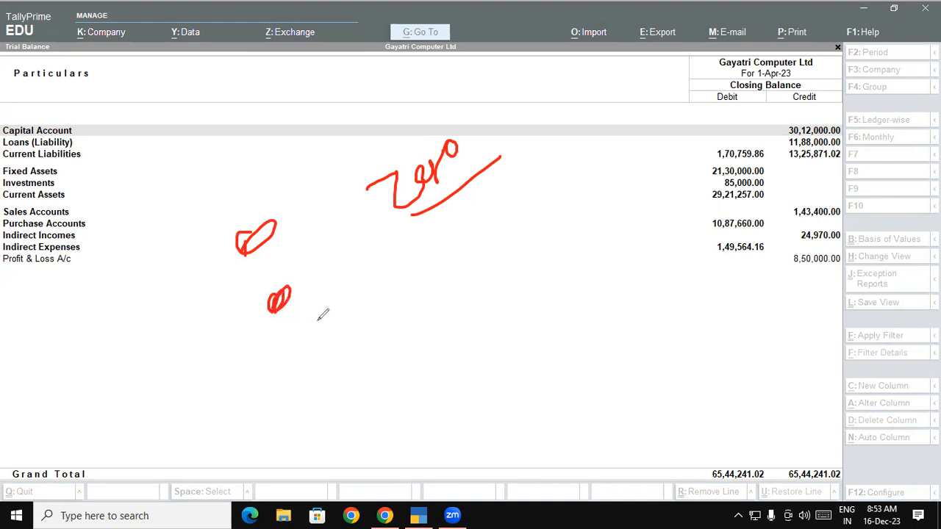
mouse_move(328, 268)
left_mouse_down()
mouse_move(331, 281)
mouse_move(344, 282)
mouse_move(333, 266)
mouse_move(387, 236)
mouse_move(386, 256)
left_mouse_up()
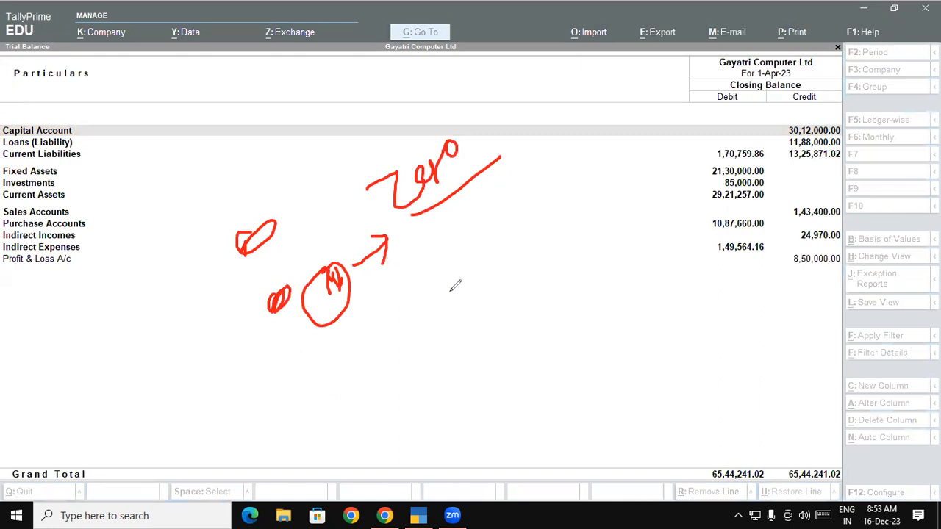
mouse_move(512, 152)
left_mouse_down()
mouse_move(393, 115)
mouse_move(392, 218)
mouse_move(498, 185)
mouse_move(510, 144)
left_mouse_up()
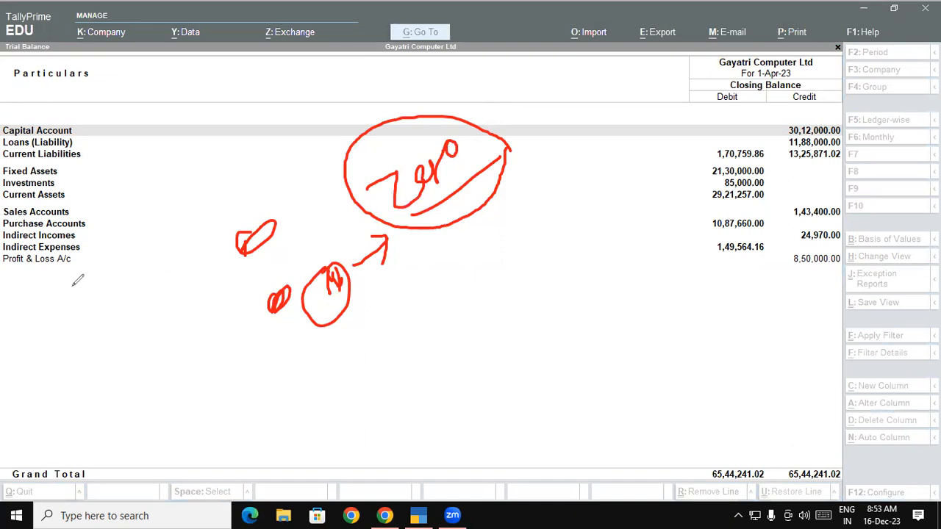
left_click(532, 441)
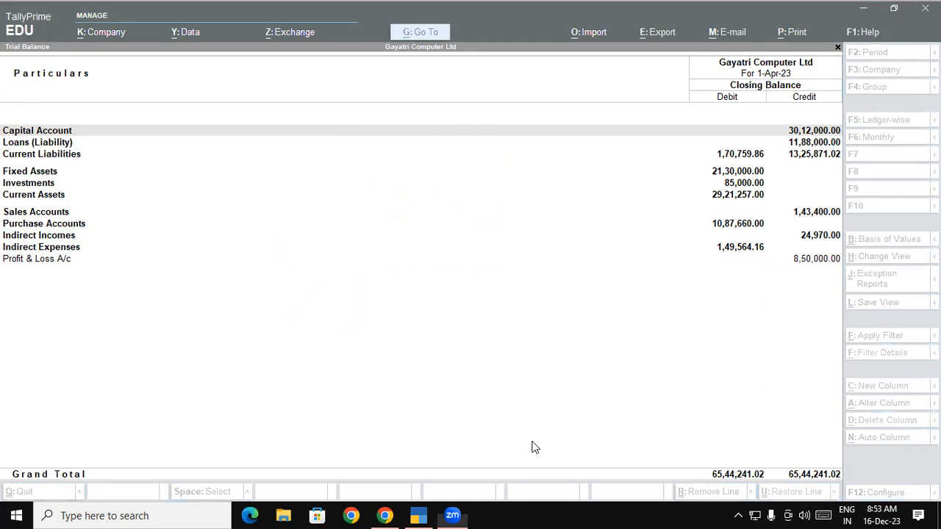